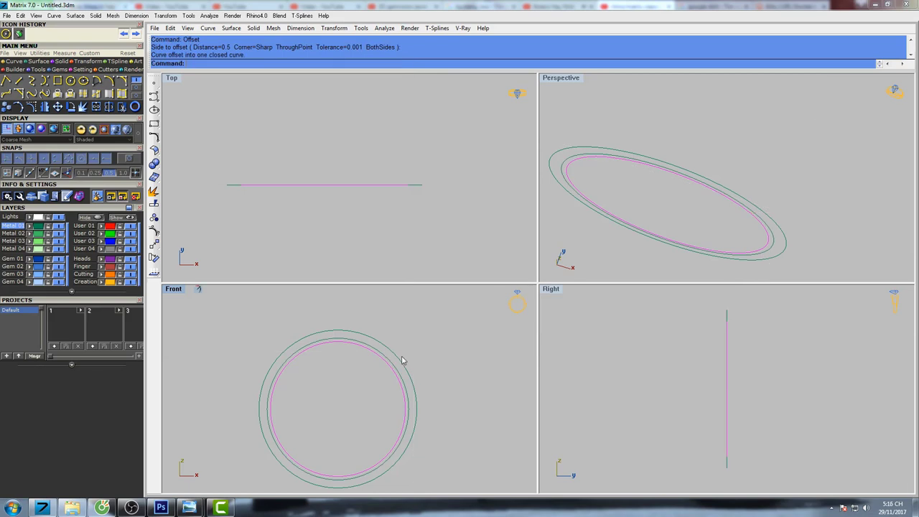
# Step: Offset the outermost circle inward by 0.5 mm in the Front view
pyautogui.click(394, 354)
pyautogui.rightClick(384, 361)
pyautogui.click(385, 362)
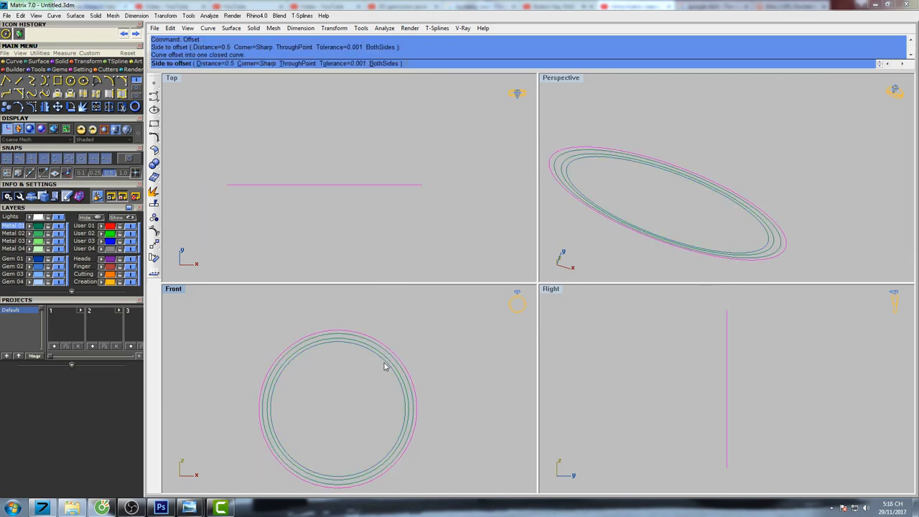
# Step: Offset the two intermediate circles by 0.15 mm, the smaller one inward and the larger one outward
pyautogui.moveTo(402, 342); pyautogui.dragTo(415, 322, button='right')
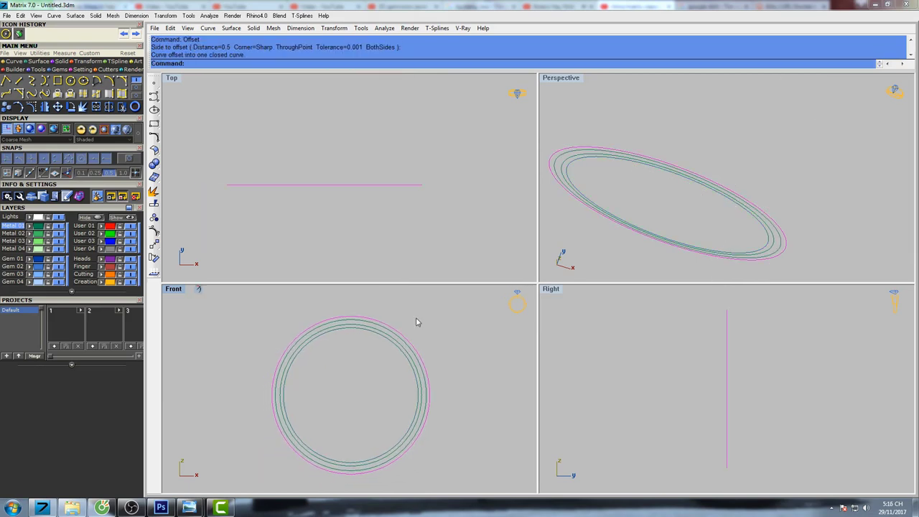
pyautogui.click(379, 333)
pyautogui.scroll(10, 378, 332)
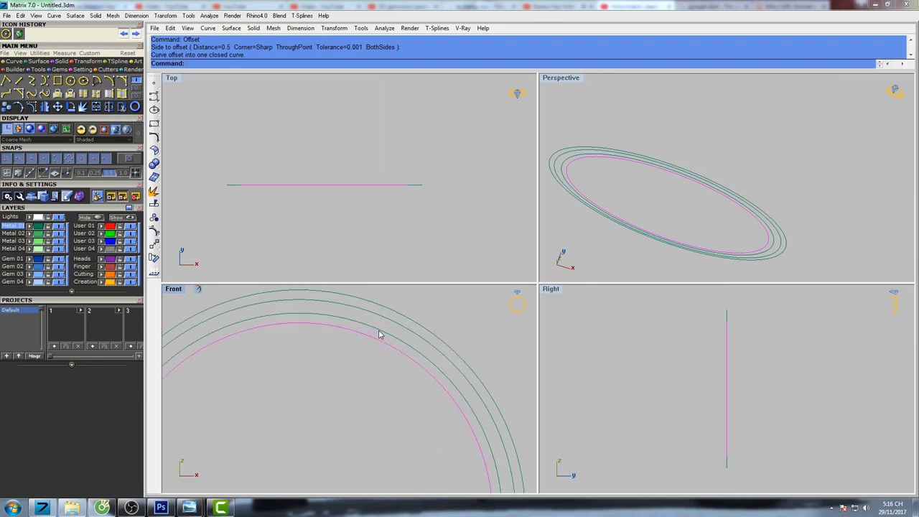
pyautogui.click(378, 332)
pyautogui.moveTo(385, 332); pyautogui.dragTo(388, 353, button='right')
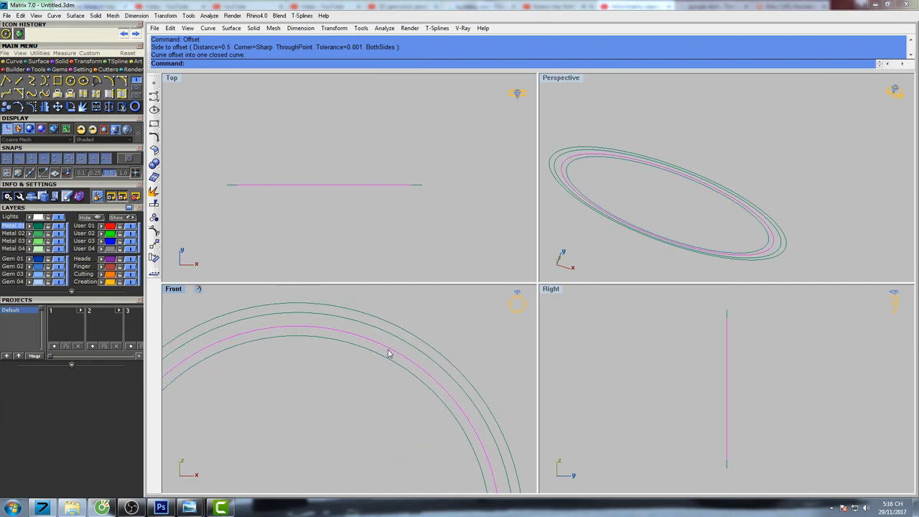
pyautogui.rightClick(391, 351)
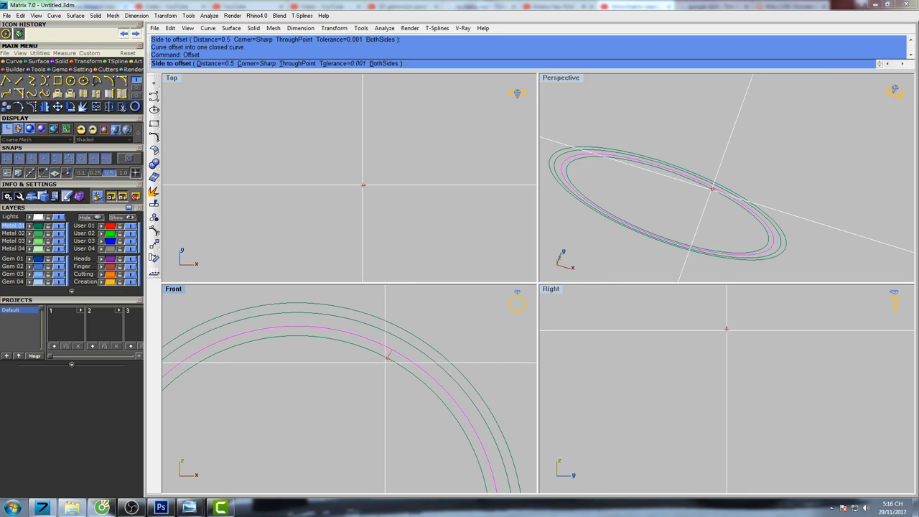
pyautogui.press('Return')
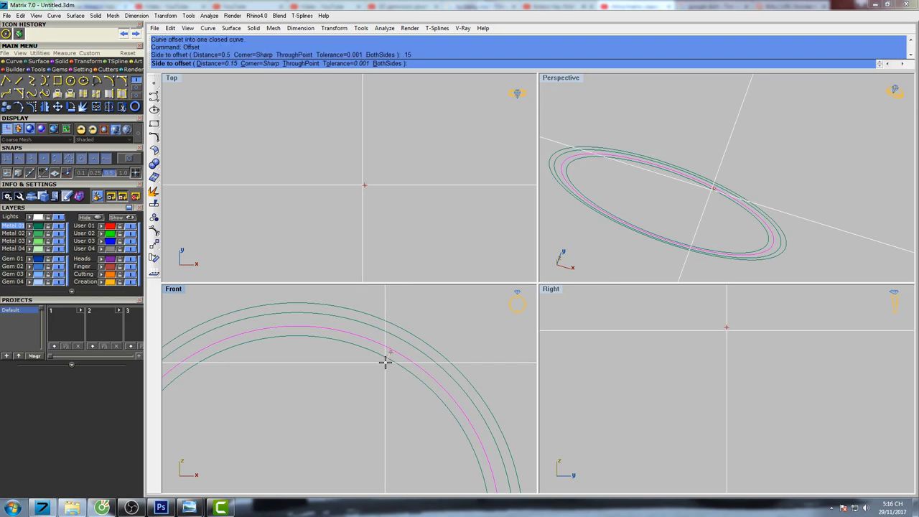
pyautogui.click(385, 363)
pyautogui.press('Return')
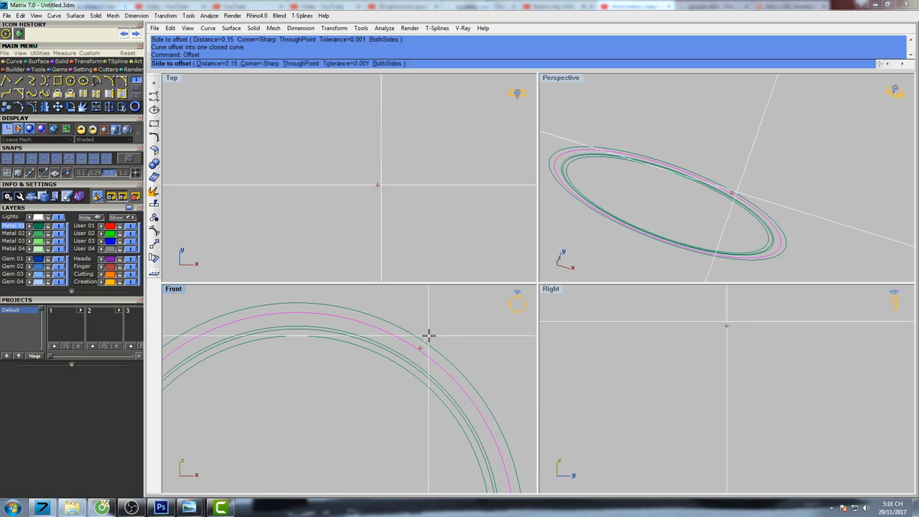
pyautogui.click(425, 348)
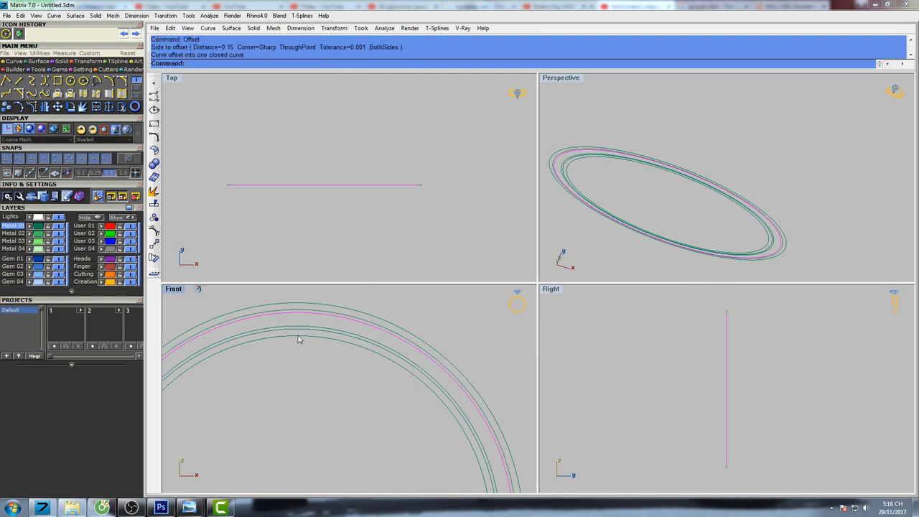
# Step: Draw a vertical both-sides line centred on the origin and extending beyond the circles in the Front view
pyautogui.scroll(-5, 316, 344)
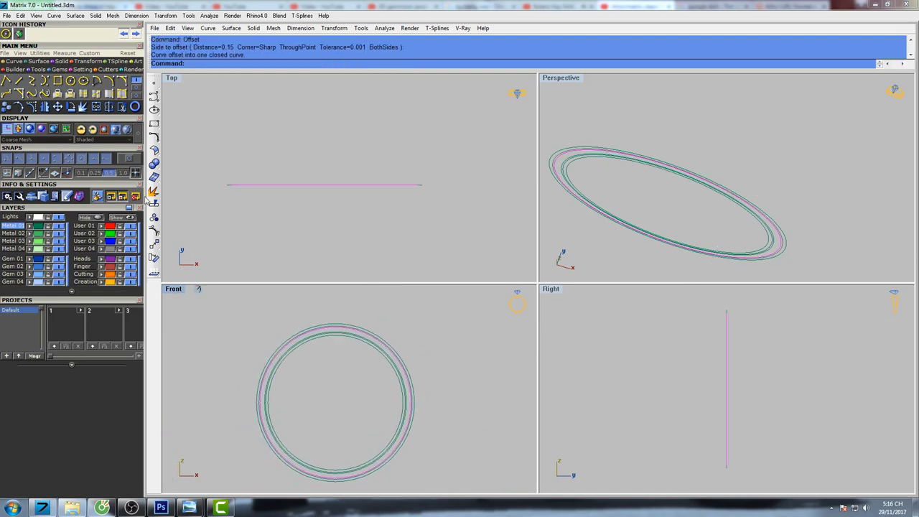
pyautogui.click(14, 79)
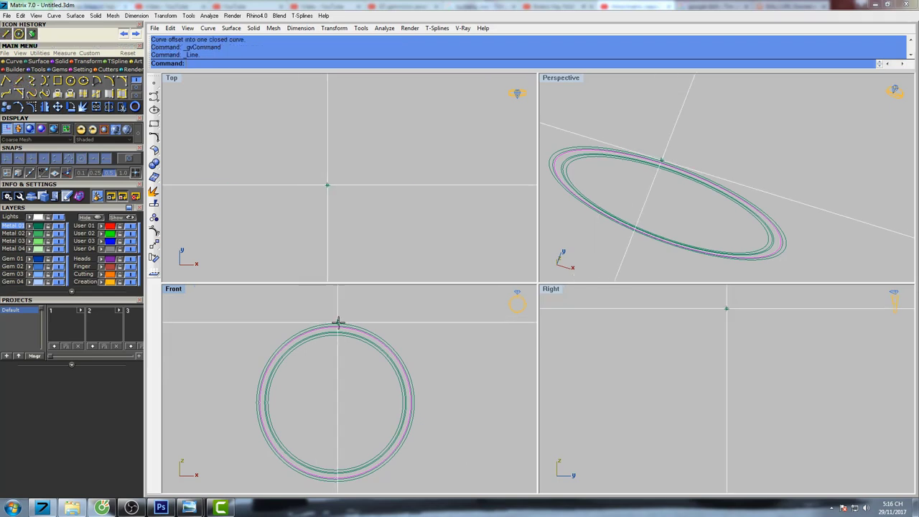
pyautogui.click(335, 403)
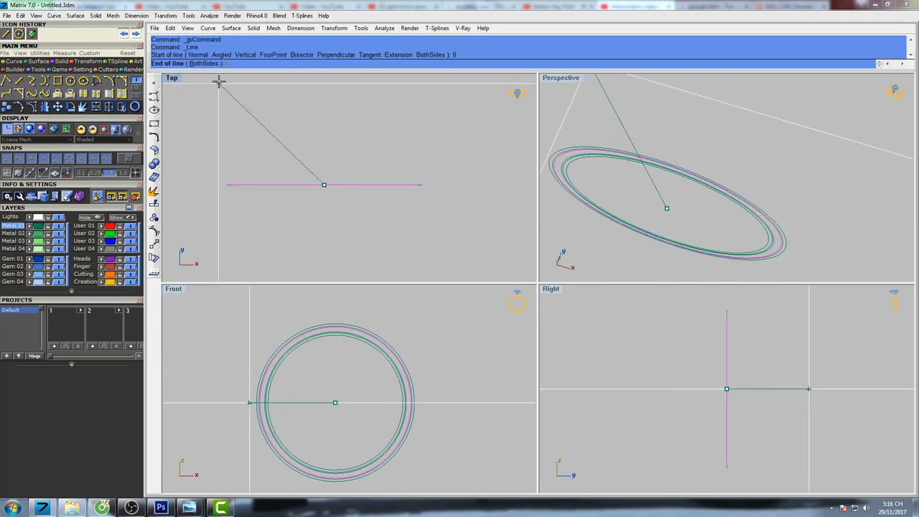
pyautogui.click(203, 64)
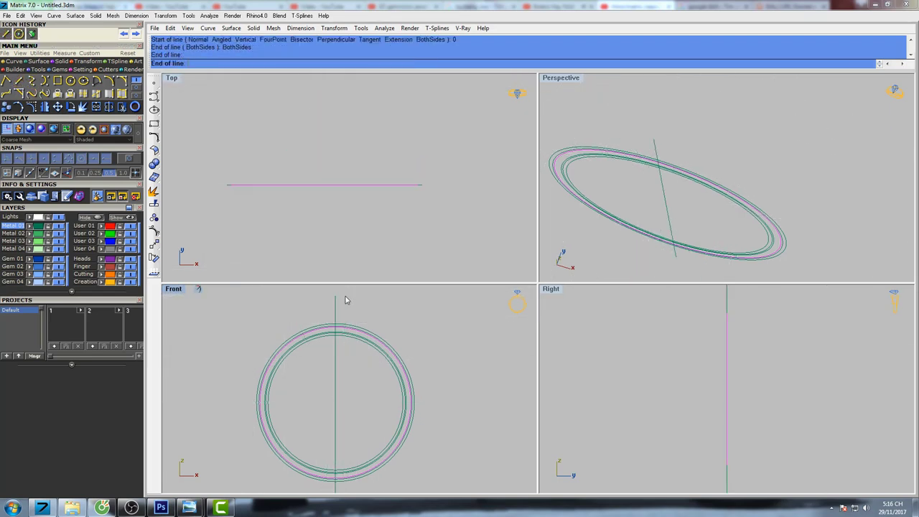
# Step: Trim away the left halves of the five outer circles with the vertical line, keep the innermost circle whole, and delete the line
pyautogui.scroll(4, 352, 345)
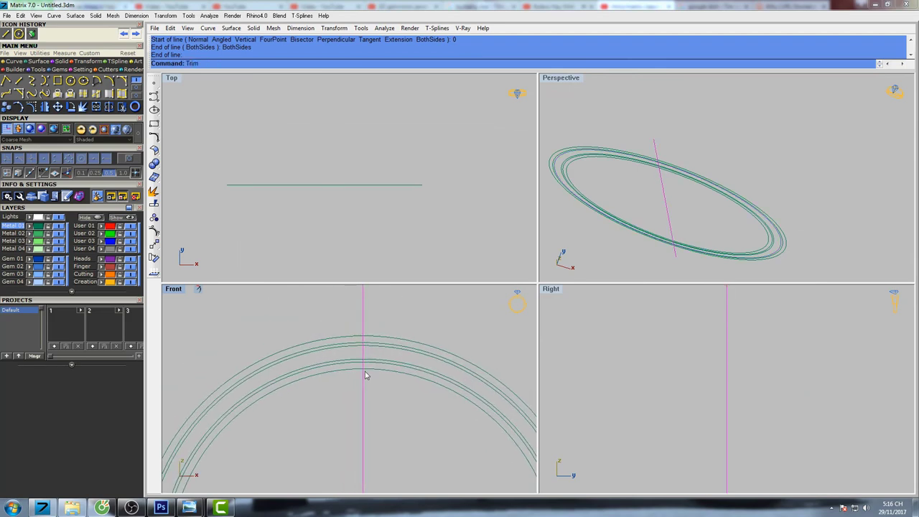
pyautogui.click(354, 337)
pyautogui.click(354, 342)
pyautogui.click(354, 346)
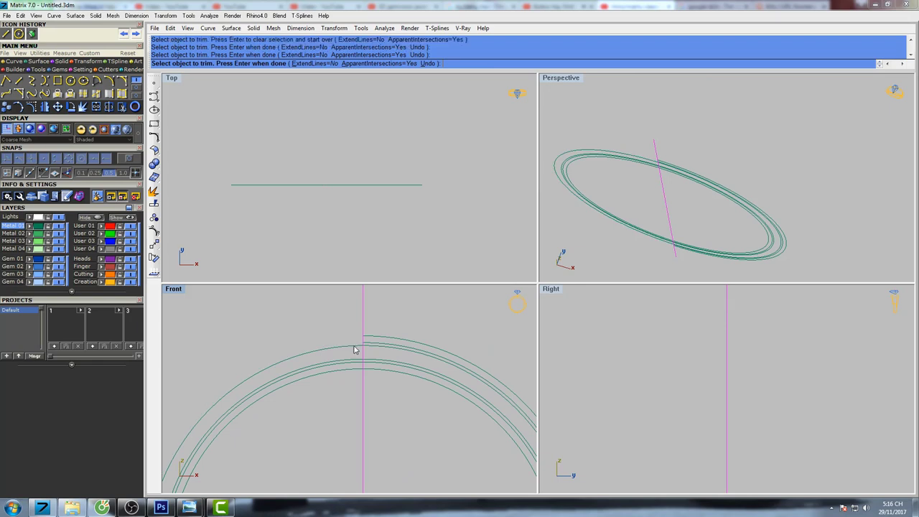
pyautogui.click(357, 363)
pyautogui.click(352, 364)
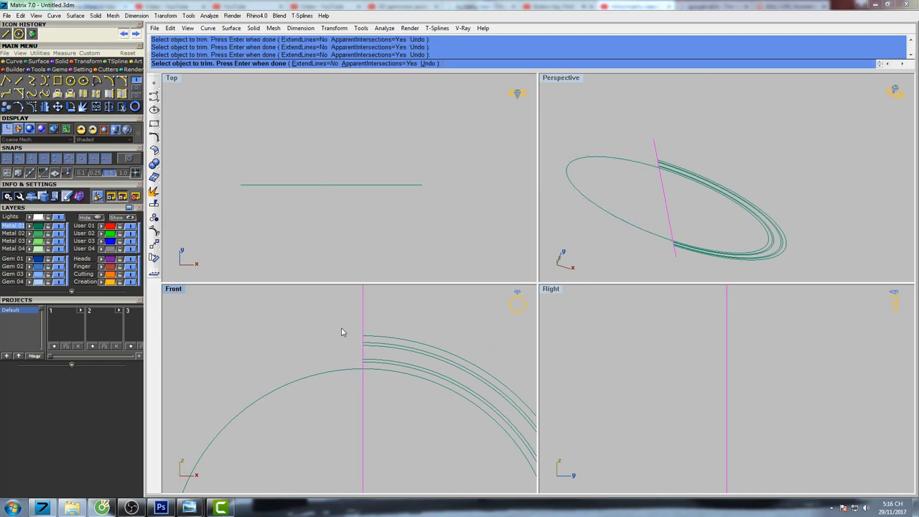
pyautogui.scroll(-3, 341, 332)
pyautogui.press('Return')
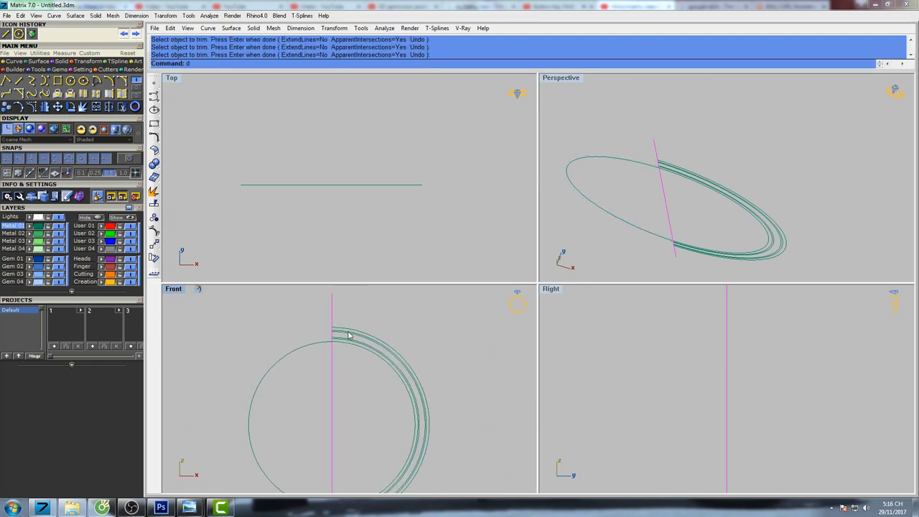
pyautogui.write('De')
pyautogui.press('Return')
# Step: Rebuild the five half-circle curves at degree 3, deleting the input curves
pyautogui.scroll(3, 367, 365)
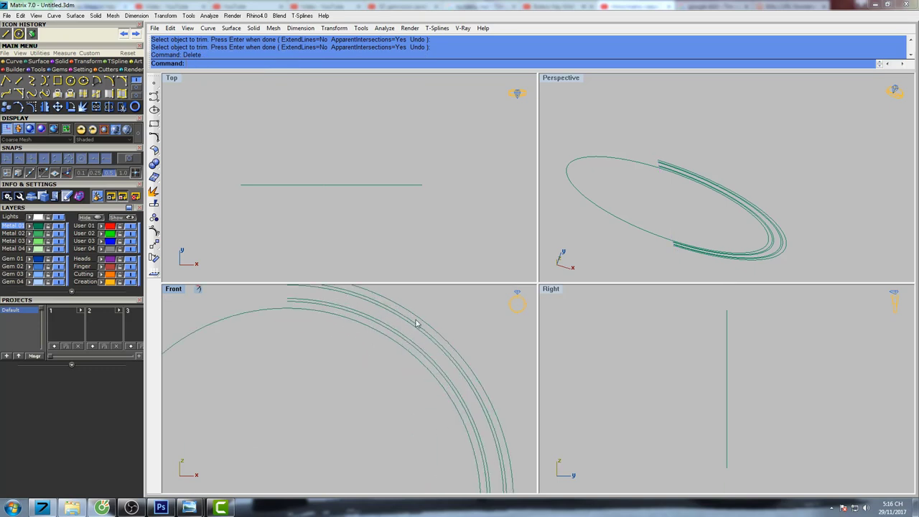
pyautogui.moveTo(410, 348); pyautogui.dragTo(410, 348)
pyautogui.scroll(-3, 426, 351)
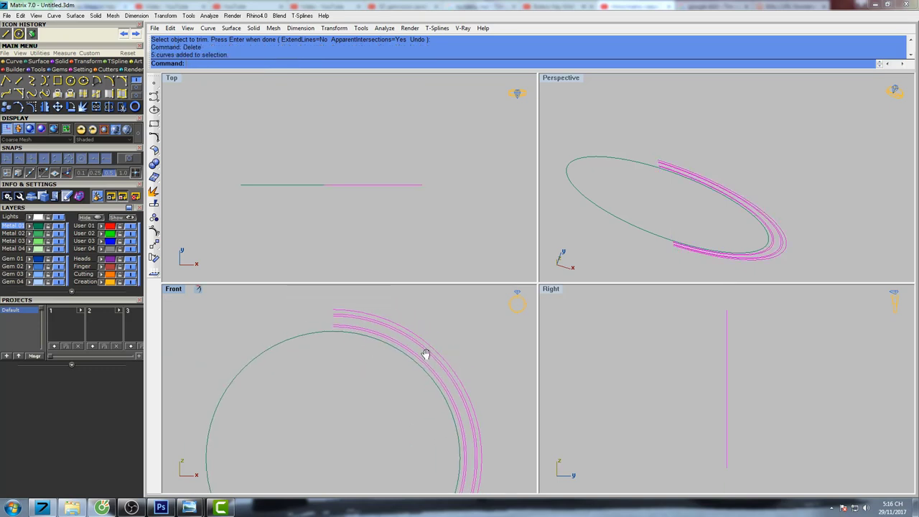
pyautogui.write('Reb')
pyautogui.press('Return')
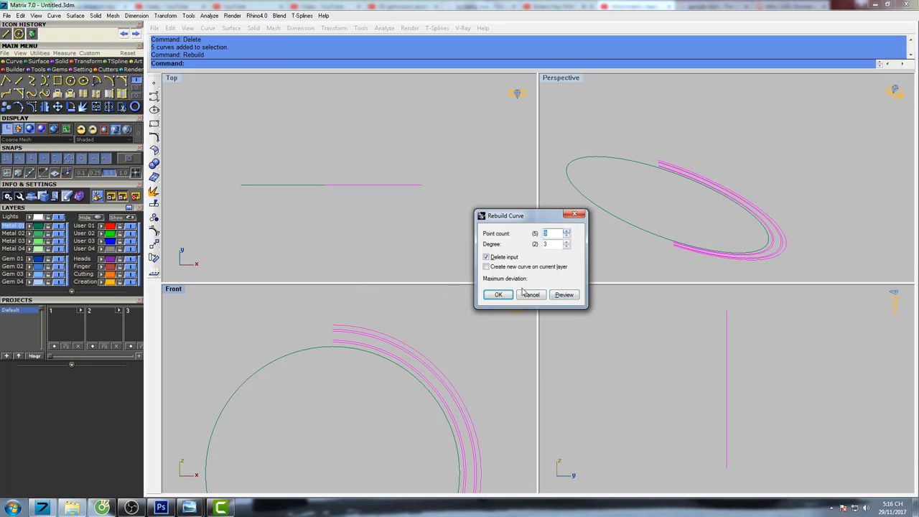
pyautogui.click(498, 294)
pyautogui.moveTo(450, 349); pyautogui.dragTo(461, 334, button='right')
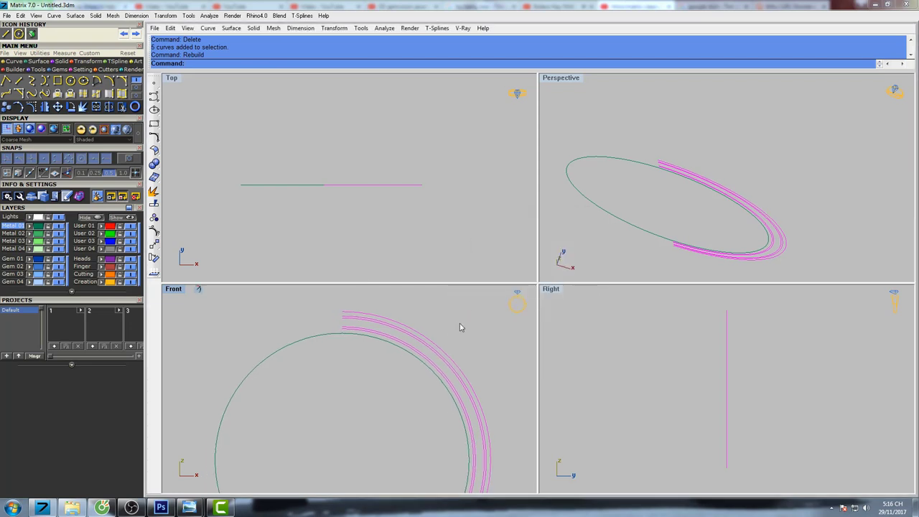
pyautogui.click(459, 327)
# Step: Move the two middle half-circle curves 0.6 mm in the positive Y direction in the Right view
pyautogui.scroll(3, 388, 334)
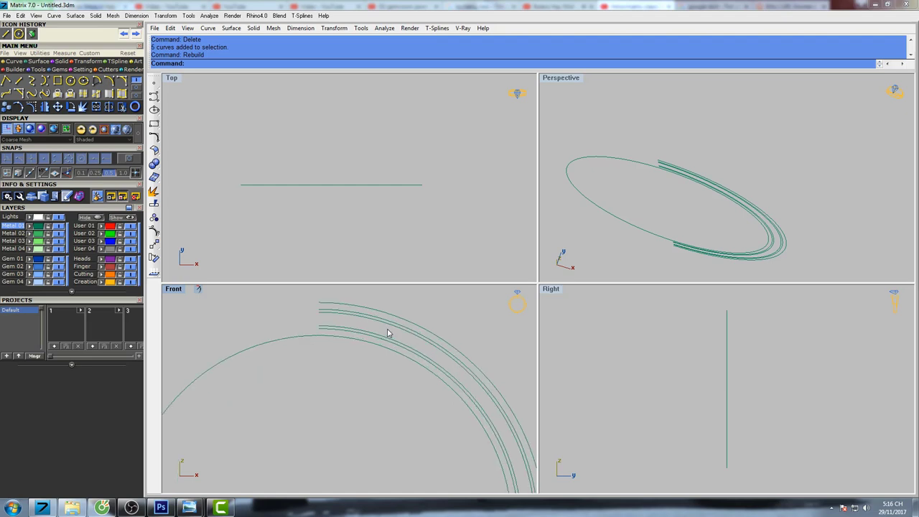
pyautogui.scroll(1, 388, 334)
pyautogui.click(380, 323)
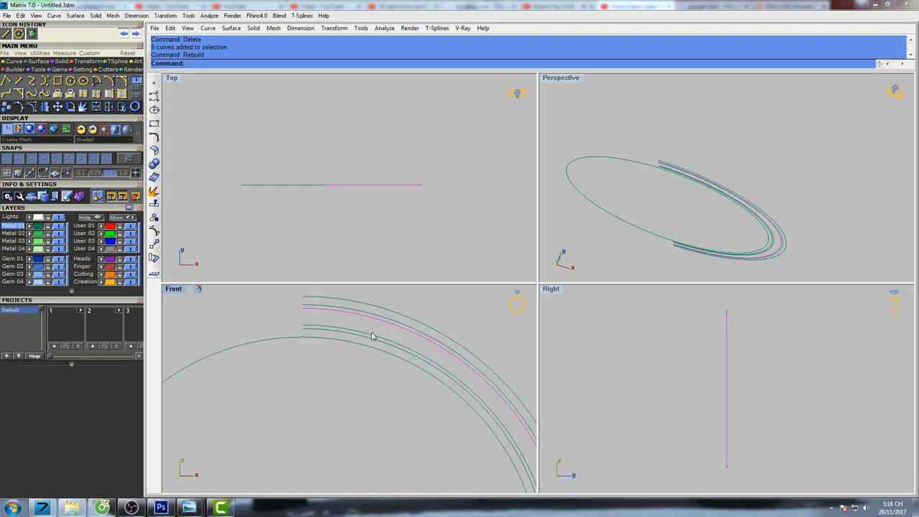
pyautogui.moveTo(713, 357); pyautogui.dragTo(690, 357, button='right')
pyautogui.write('ove')
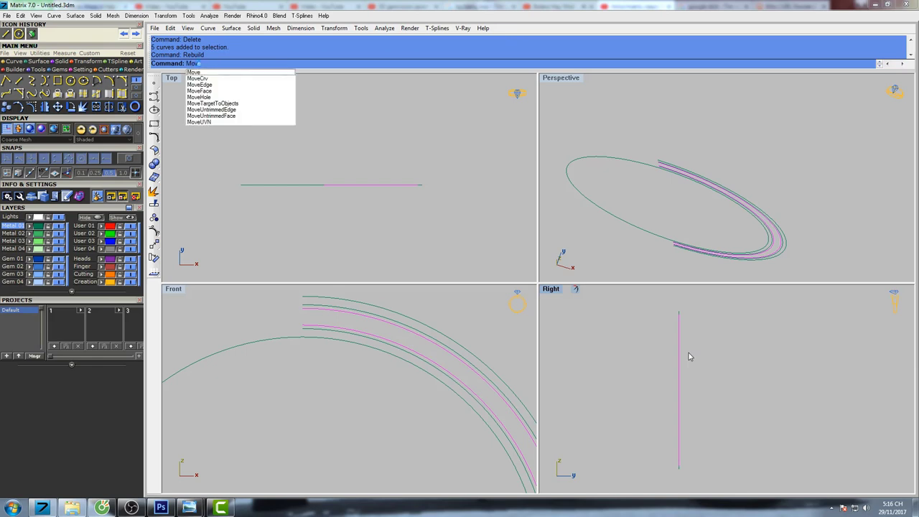
pyautogui.press('Return')
pyautogui.click(699, 359)
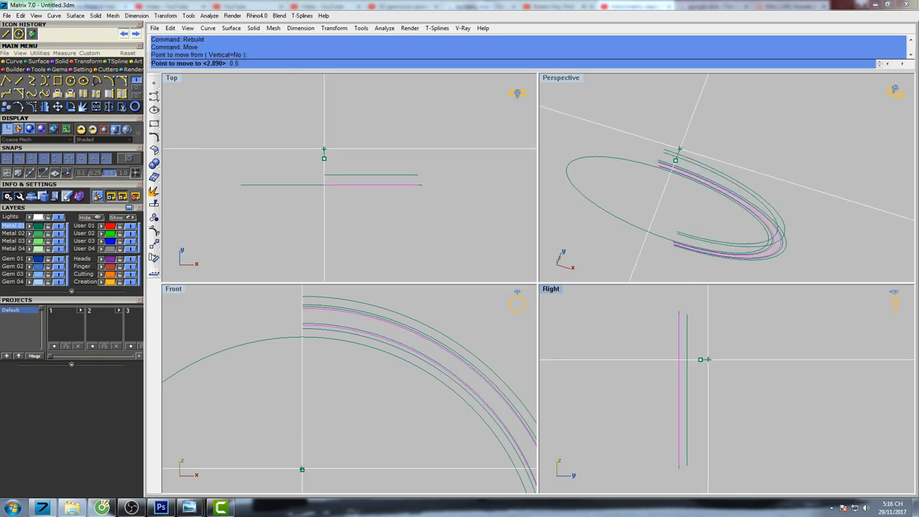
pyautogui.press('Return')
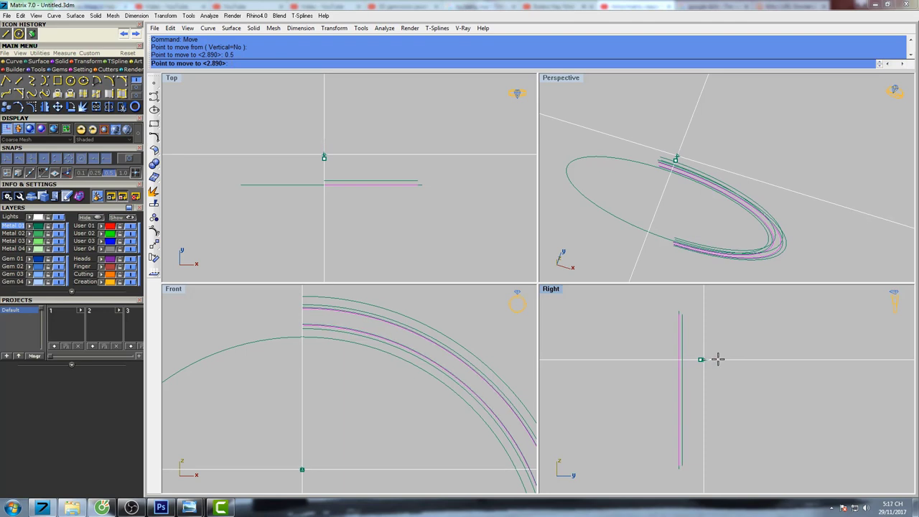
pyautogui.write('0.6')
pyautogui.press('Return')
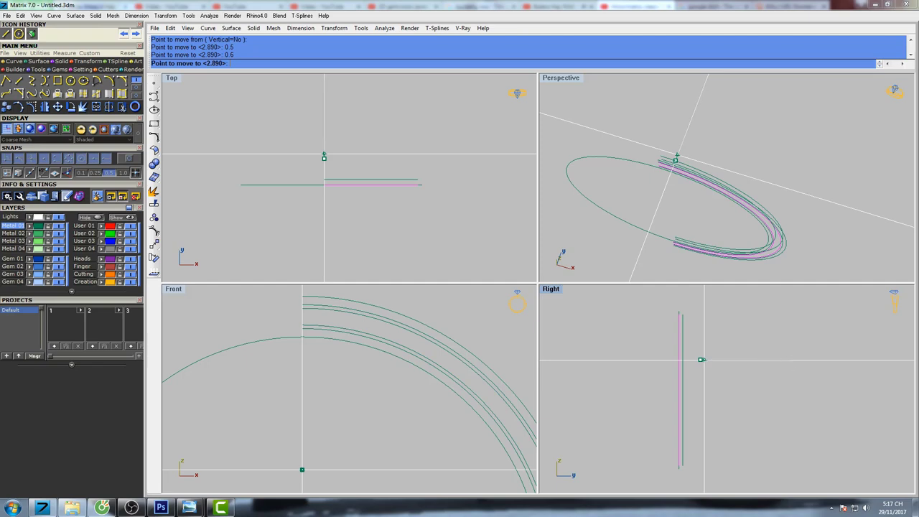
pyautogui.click(701, 359)
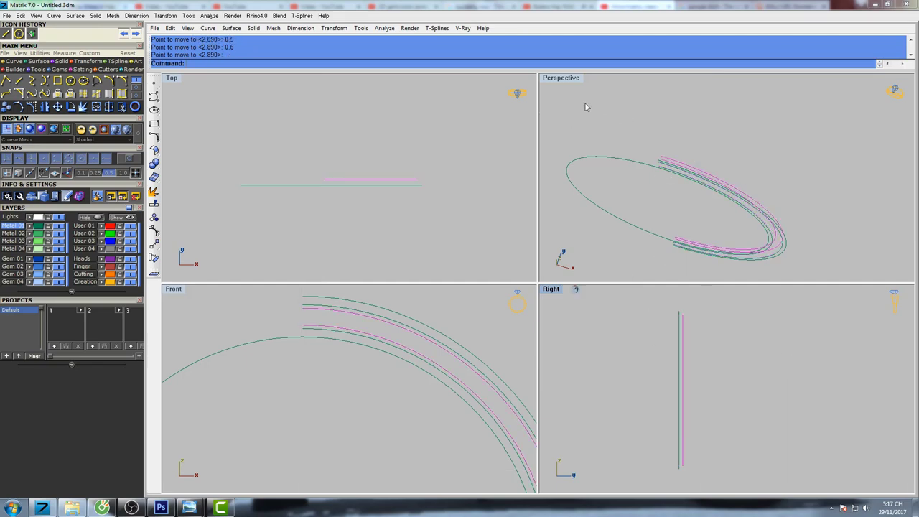
# Step: Maximize the Perspective view and loft the upper pair of closely spaced curves with straight sections
pyautogui.doubleClick(562, 81)
pyautogui.keyDown('shift'); pyautogui.moveTo(486, 205); pyautogui.dragTo(541, 150, button='right'); pyautogui.keyUp('shift')
pyautogui.keyDown('shift'); pyautogui.moveTo(541, 149); pyautogui.dragTo(468, 266, button='right'); pyautogui.keyUp('shift')
pyautogui.click(443, 237)
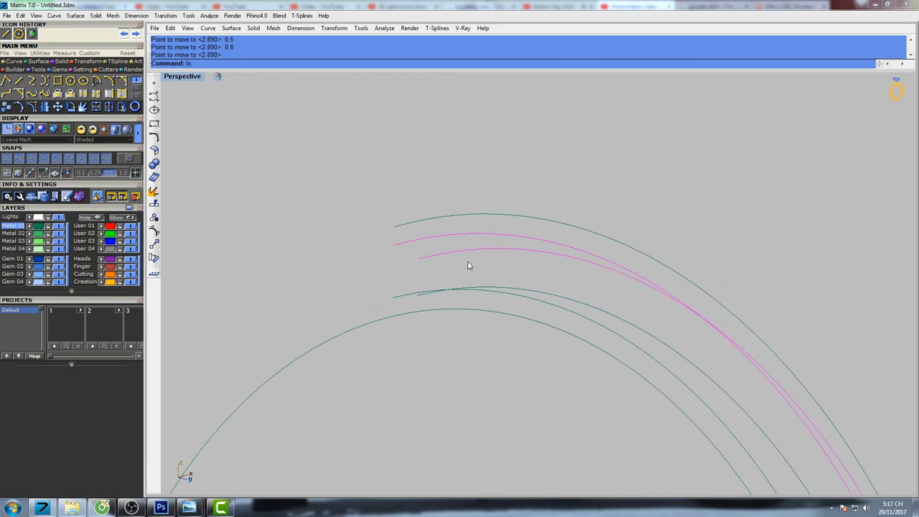
pyautogui.write('ft')
pyautogui.press('Return')
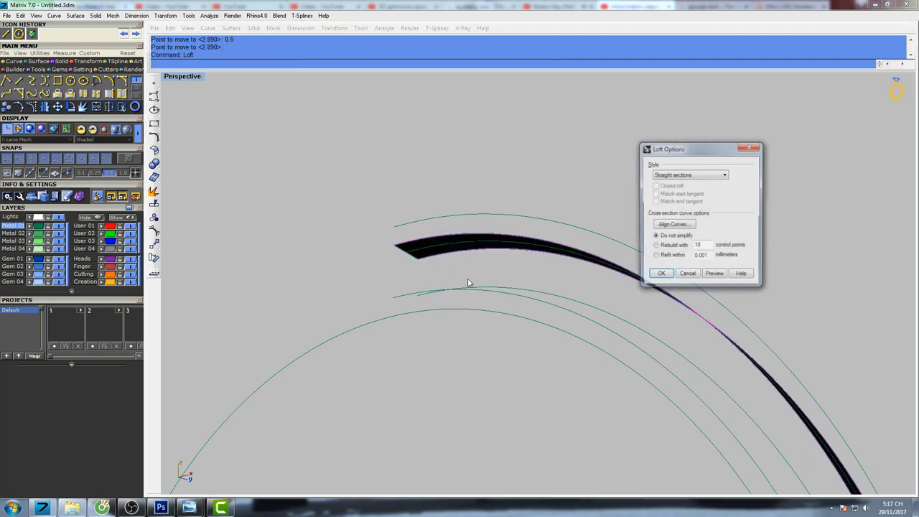
pyautogui.click(653, 274)
# Step: Loft the lower pair of closely spaced curves with straight sections
pyautogui.moveTo(522, 278); pyautogui.dragTo(496, 300)
pyautogui.rightClick(503, 260)
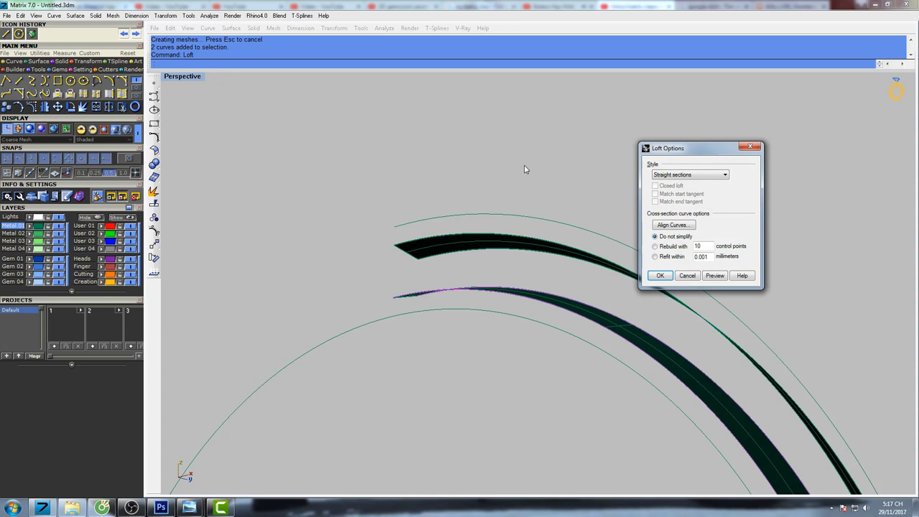
pyautogui.press('Return')
# Step: Loft a straight-section side wall between the two moved curves, connecting the upper and lower surfaces
pyautogui.moveTo(498, 242); pyautogui.dragTo(499, 342, button='right')
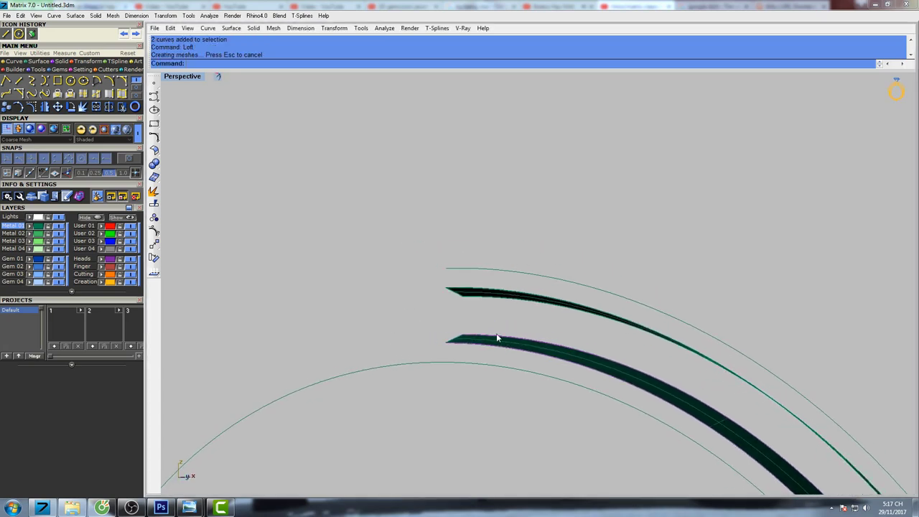
pyautogui.click(492, 334)
pyautogui.click(491, 307)
pyautogui.click(485, 297)
pyautogui.click(508, 321)
pyautogui.scroll(-5, 509, 317)
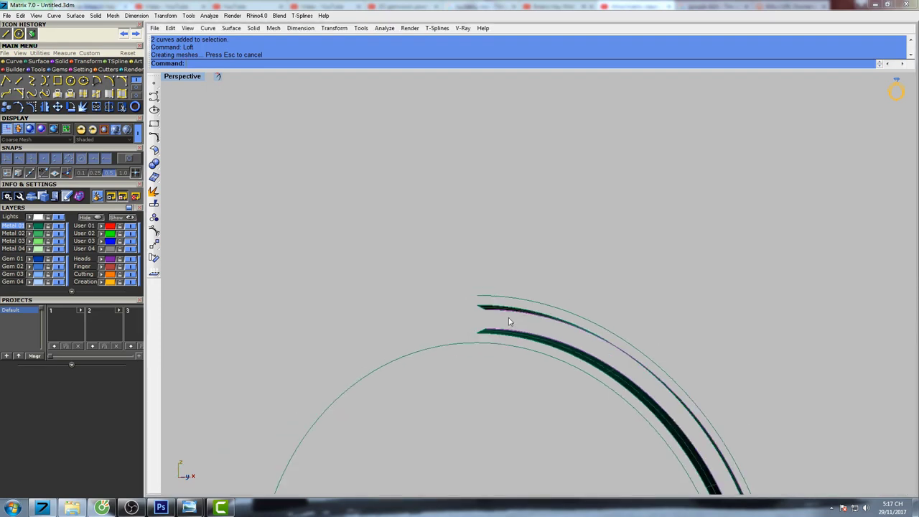
pyautogui.moveTo(509, 317); pyautogui.dragTo(566, 321, button='right')
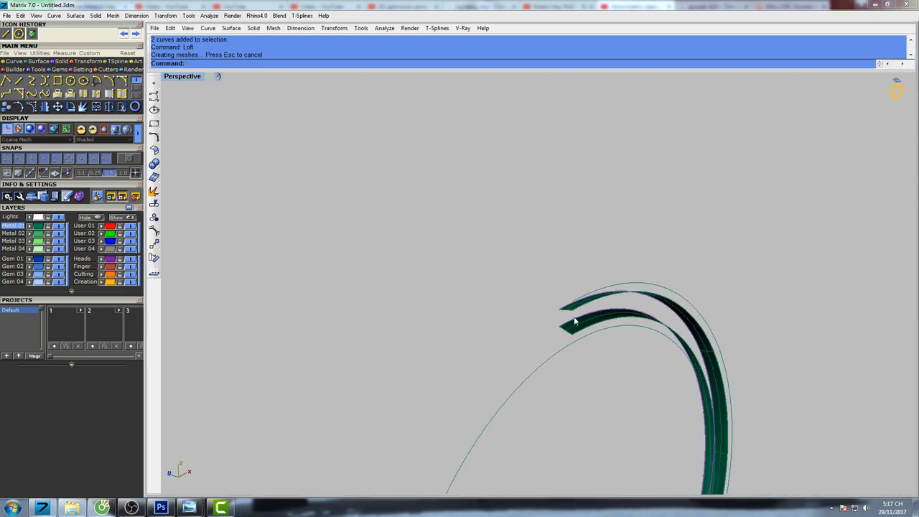
pyautogui.rightClick(572, 324)
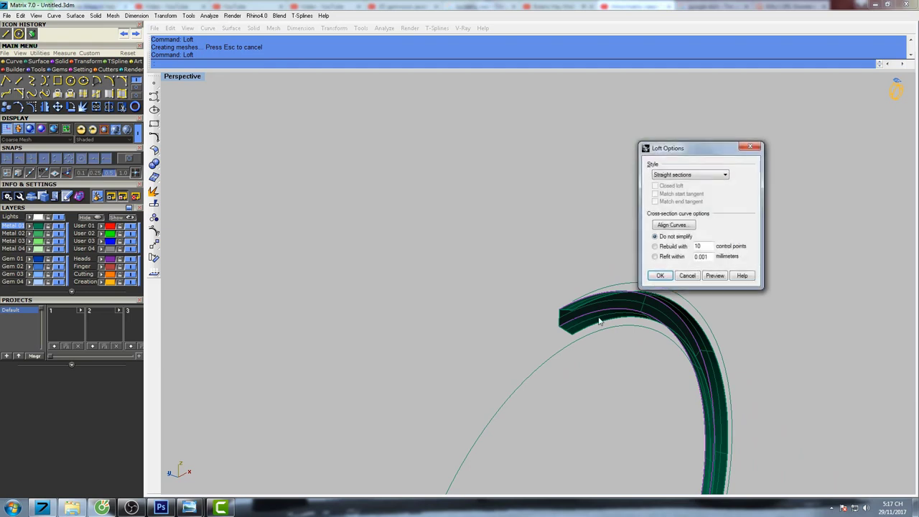
pyautogui.click(660, 276)
# Step: Examine the three lofted band surfaces from several angles in the Perspective and Front views
pyautogui.moveTo(666, 279); pyautogui.dragTo(521, 227, button='right')
pyautogui.click(509, 281)
pyautogui.scroll(3, 507, 255)
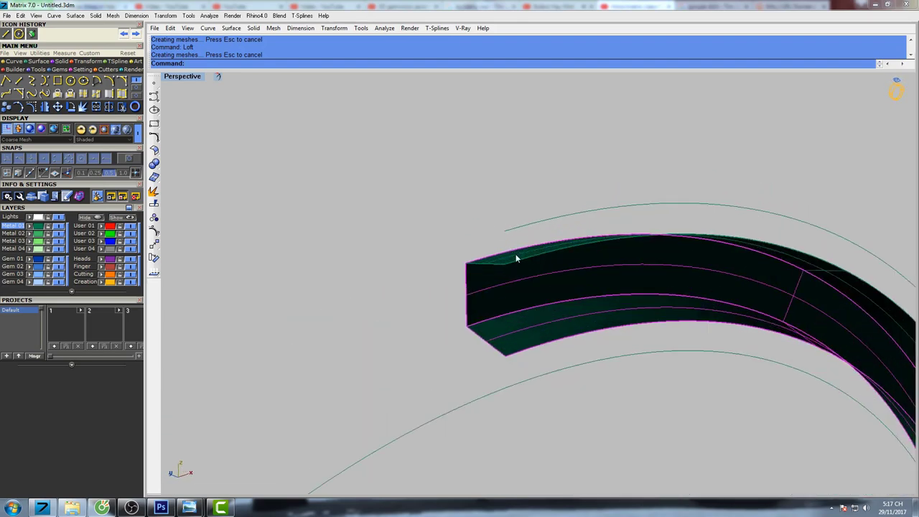
pyautogui.scroll(-3, 514, 257)
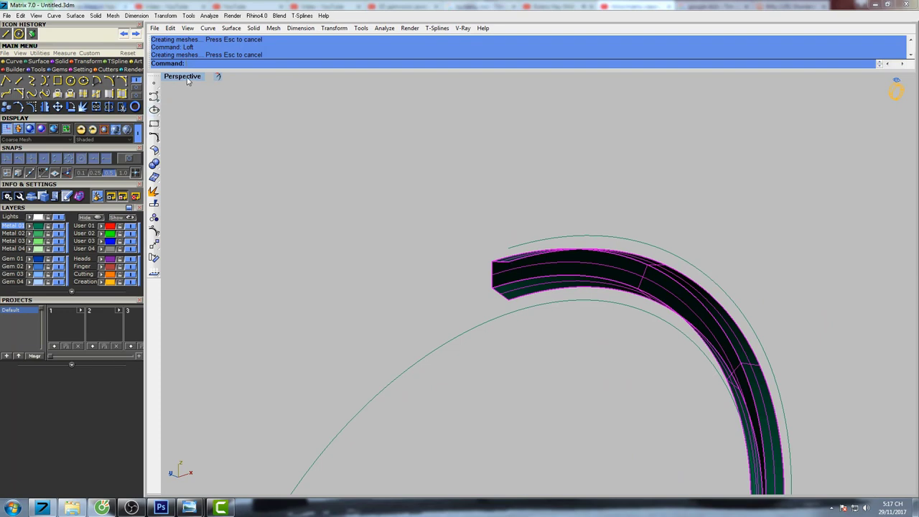
pyautogui.doubleClick(187, 77)
pyautogui.scroll(-4, 390, 347)
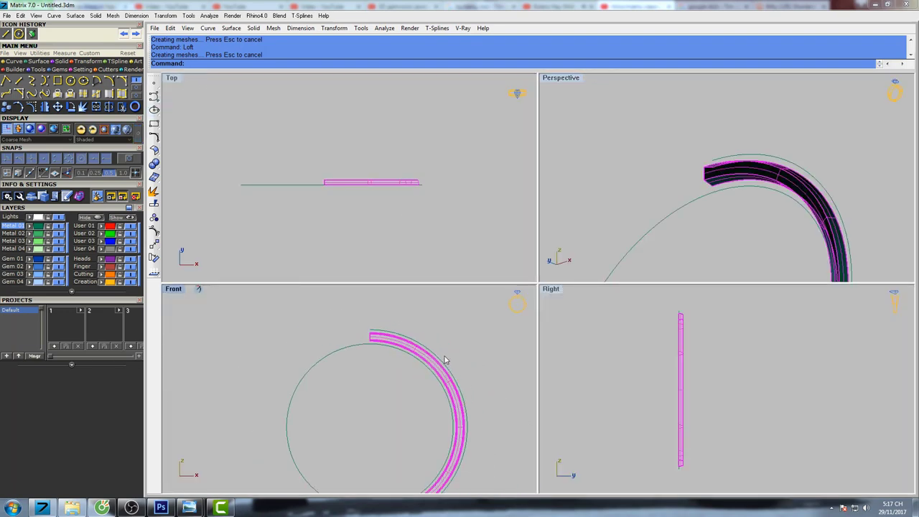
pyautogui.moveTo(443, 359)
pyautogui.mouseDown(button='right')
pyautogui.moveTo(443, 326)
pyautogui.moveTo(460, 357)
pyautogui.mouseUp(button='right')
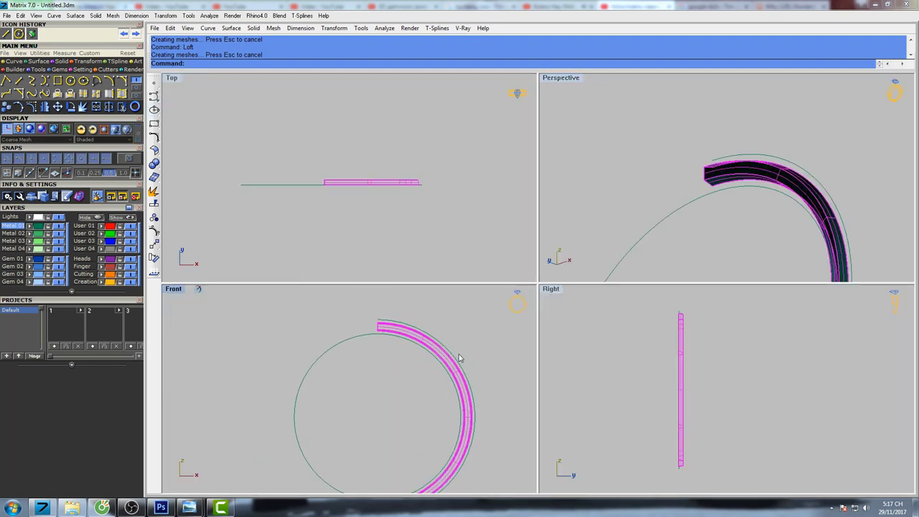
pyautogui.doubleClick(560, 78)
pyautogui.moveTo(547, 261)
pyautogui.mouseDown(button='right')
pyautogui.moveTo(607, 251)
pyautogui.moveTo(580, 266)
pyautogui.moveTo(548, 266)
pyautogui.mouseUp(button='right')
pyautogui.press('Escape')
# Step: Extend the open long edge of the upper lofted surface with ExtendSrf, using an extension factor of 0.3
pyautogui.scroll(3, 549, 266)
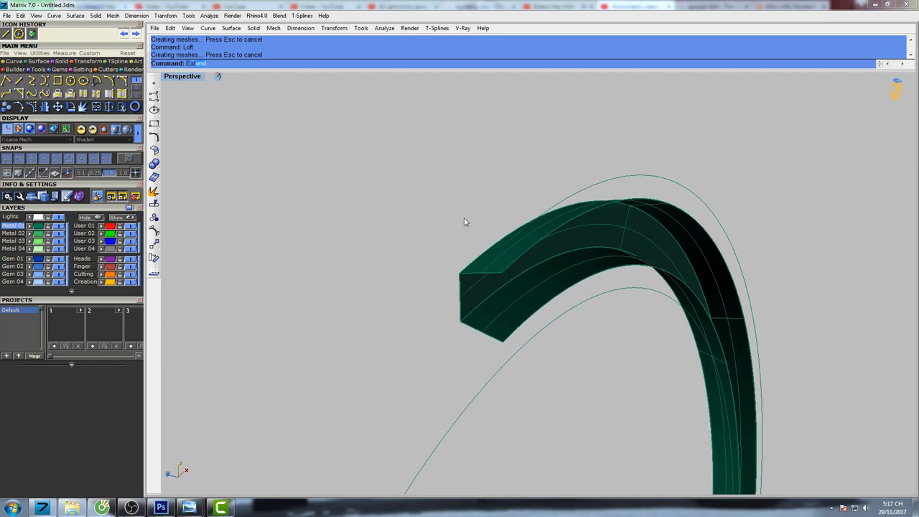
pyautogui.click(212, 86)
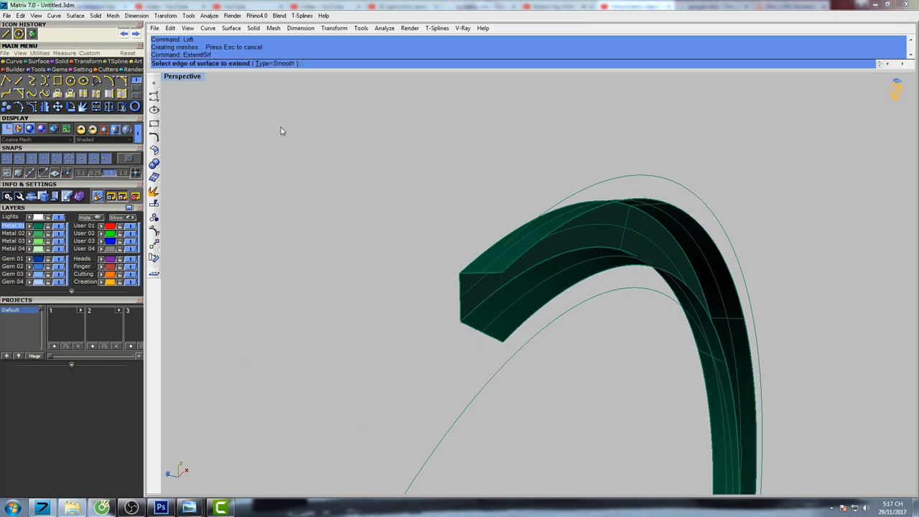
pyautogui.click(517, 255)
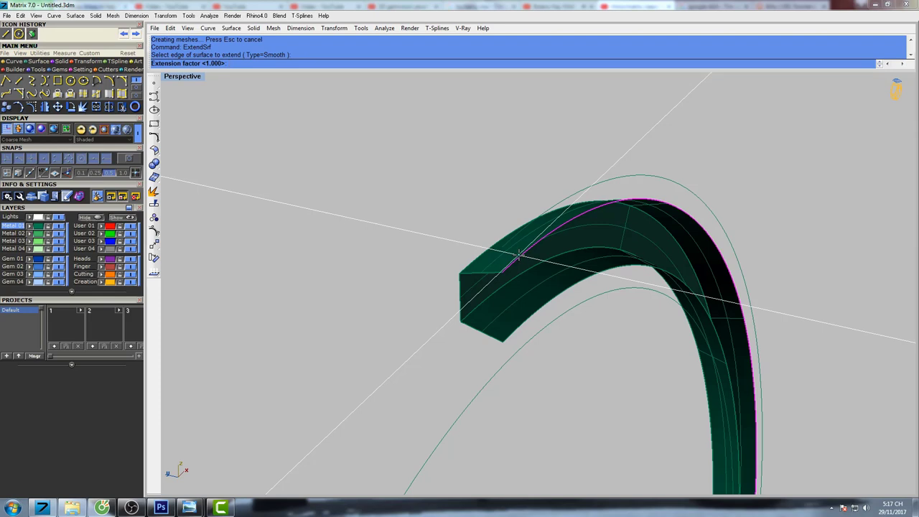
pyautogui.write('0.3')
pyautogui.press('Return')
# Step: Extend the matching open edge of the lower lofted surface by the same 0.3 factor
pyautogui.press('Return')
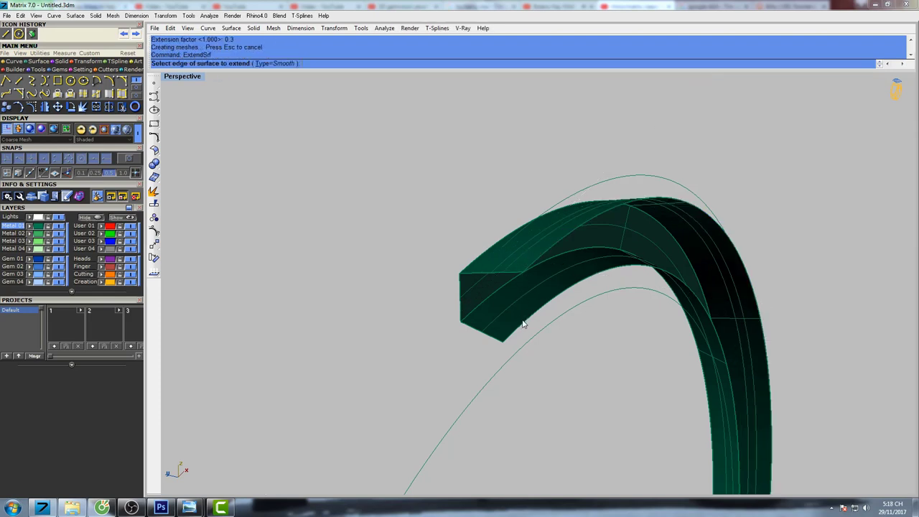
pyautogui.click(520, 320)
pyautogui.press('Return')
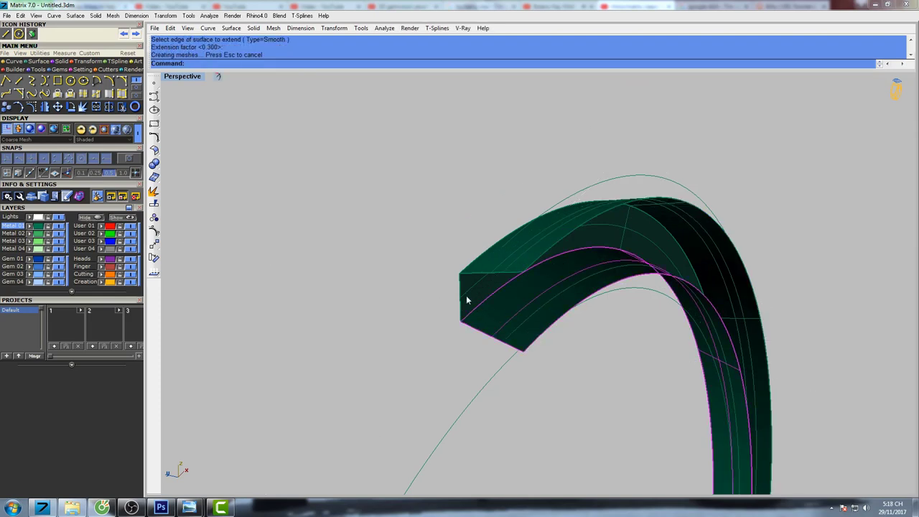
# Step: Join the upper, lower and side wall surfaces of the half band into one polysurface
pyautogui.click(479, 273)
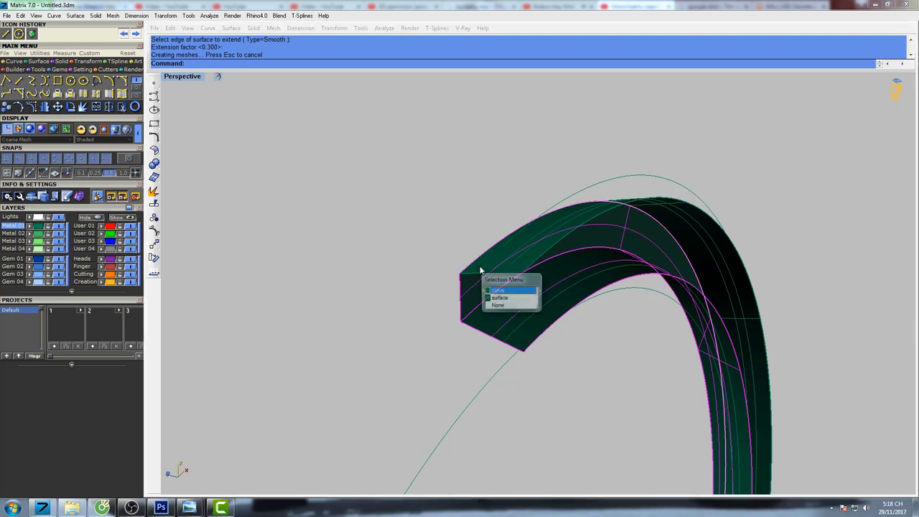
pyautogui.click(507, 307)
pyautogui.scroll(-3, 507, 305)
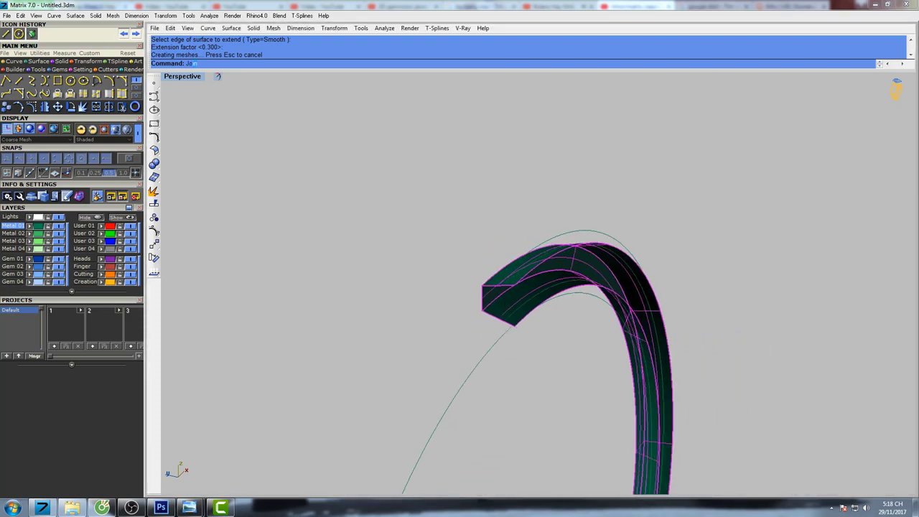
pyautogui.write('Jo')
pyautogui.press('Return')
# Step: Mirror the half band in the Front view across a vertical plane through the origin, 0, keeping the original
pyautogui.doubleClick(183, 77)
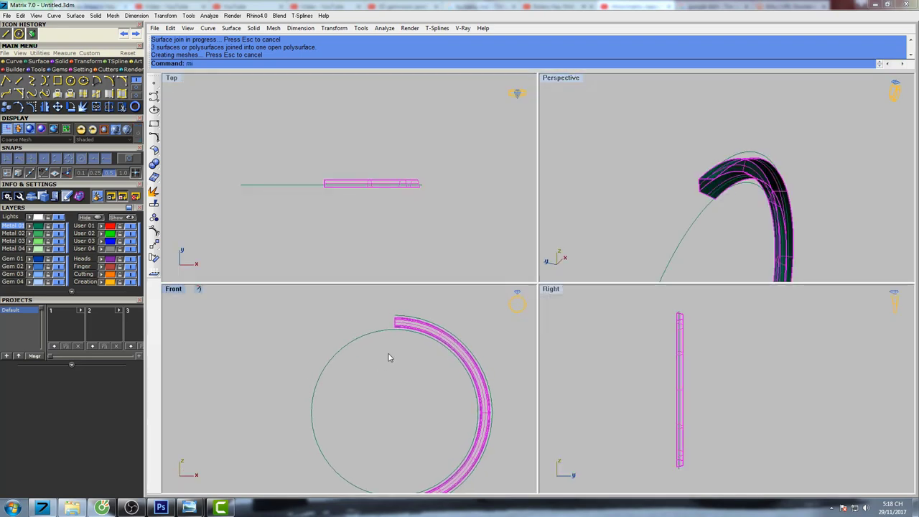
pyautogui.write('mi')
pyautogui.press('Return')
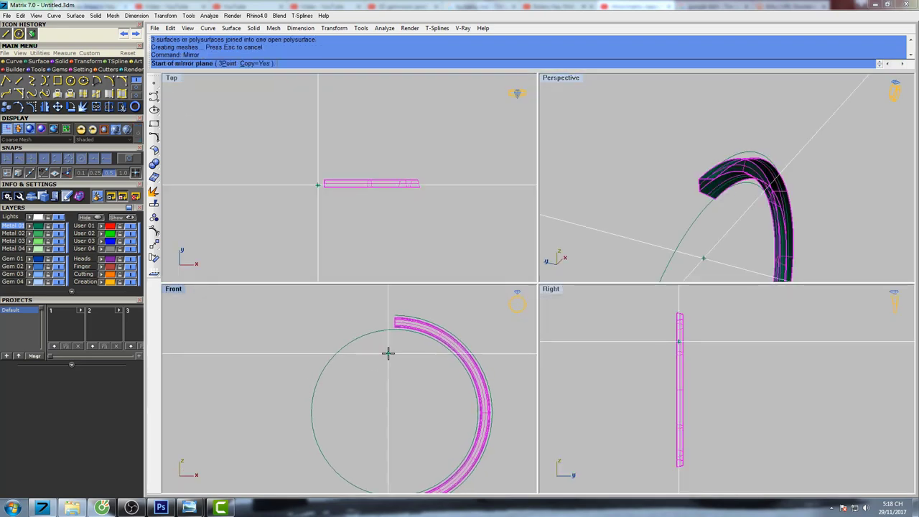
pyautogui.write('0')
pyautogui.press('Return')
pyautogui.click(397, 296)
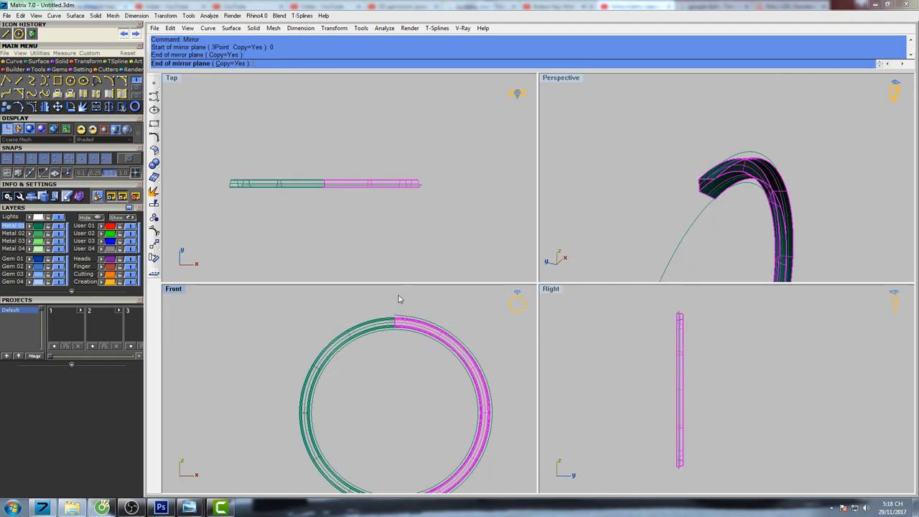
# Step: Join the original and mirrored half bands into one full ring polysurface
pyautogui.keyDown('shift'); pyautogui.click(380, 319); pyautogui.keyUp('shift')
pyautogui.moveTo(463, 325); pyautogui.dragTo(438, 321, button='right')
pyautogui.write('j')
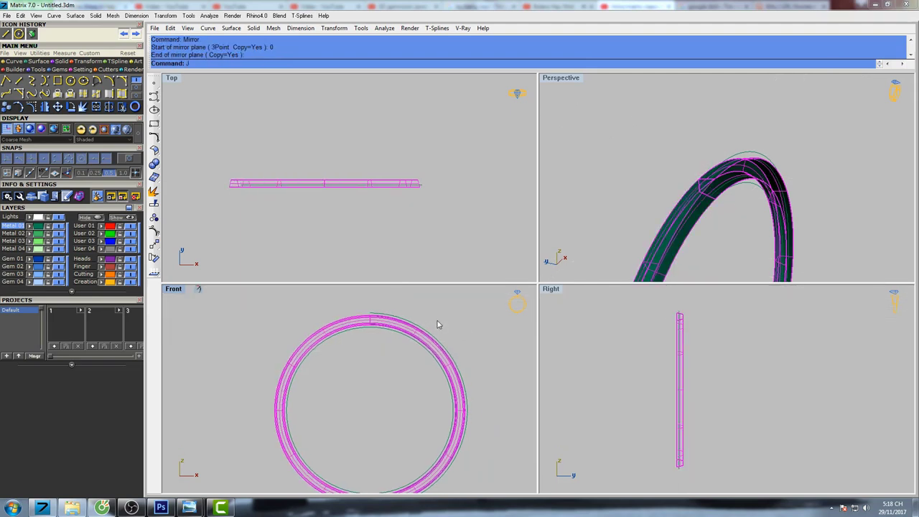
pyautogui.press('Return')
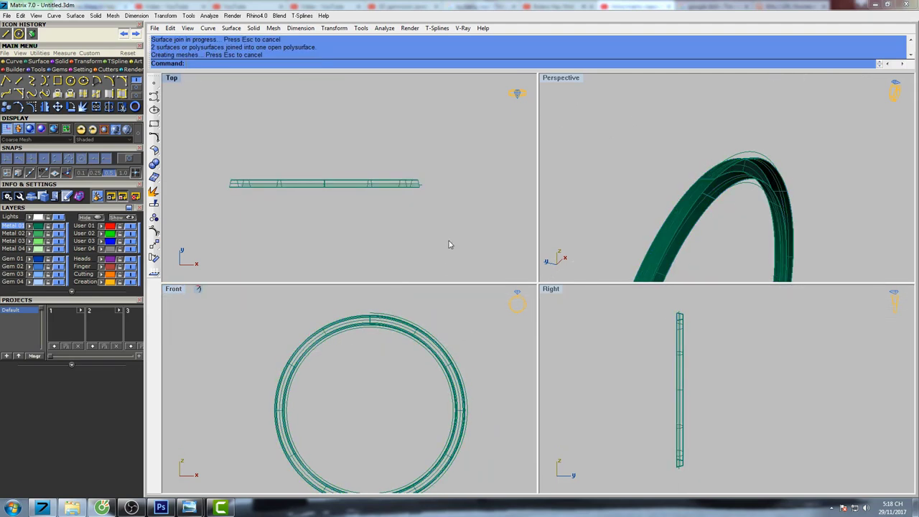
# Step: Extract a V-direction isocurve along the middle of the ring's side wall in the maximized Perspective view
pyautogui.doubleClick(556, 79)
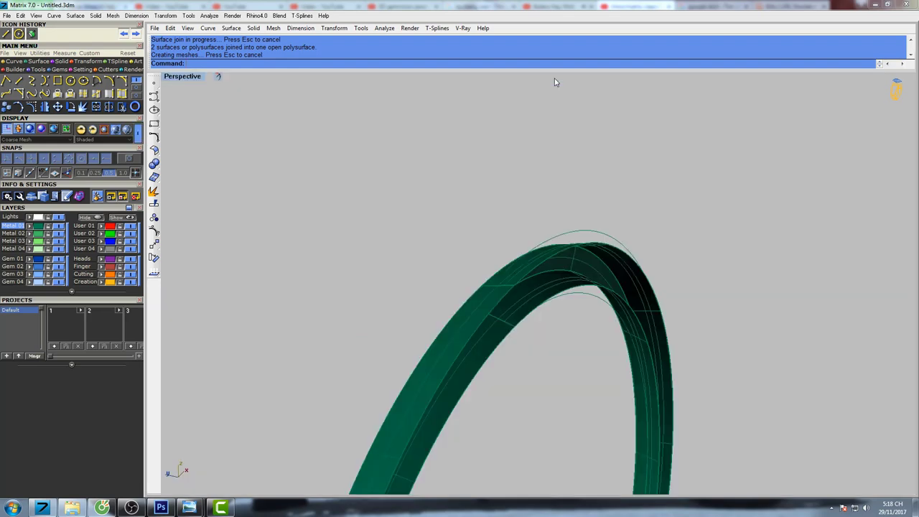
pyautogui.scroll(6, 598, 323)
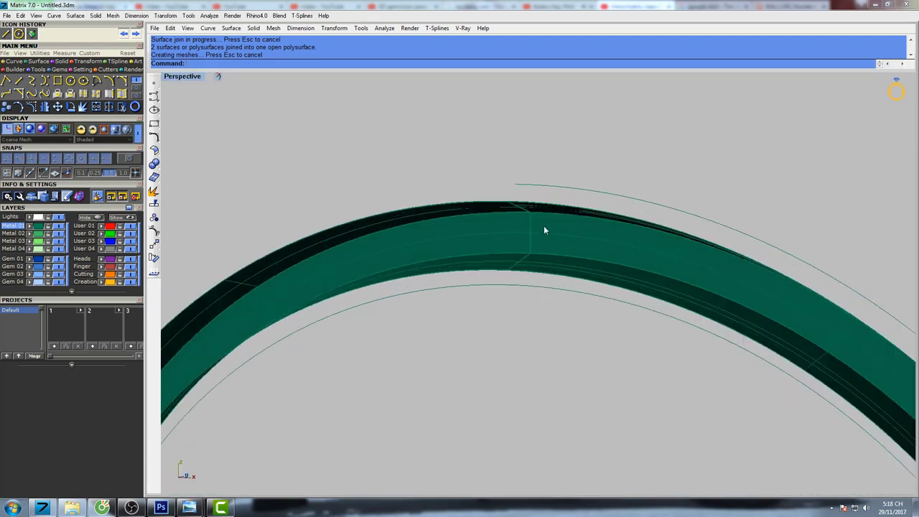
pyautogui.click(546, 228)
pyautogui.moveTo(545, 228)
pyautogui.mouseDown(button='right')
pyautogui.moveTo(524, 230)
pyautogui.moveTo(529, 238)
pyautogui.mouseUp(button='right')
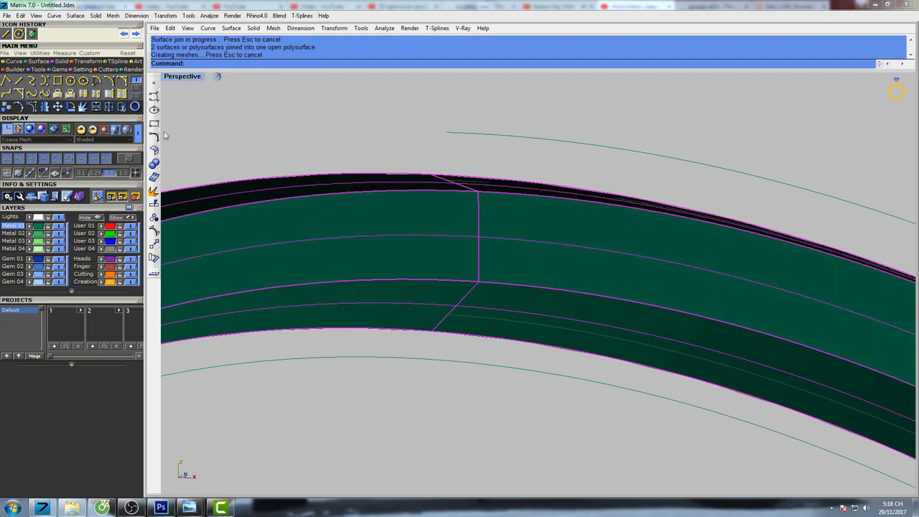
pyautogui.click(97, 94)
pyautogui.click(498, 226)
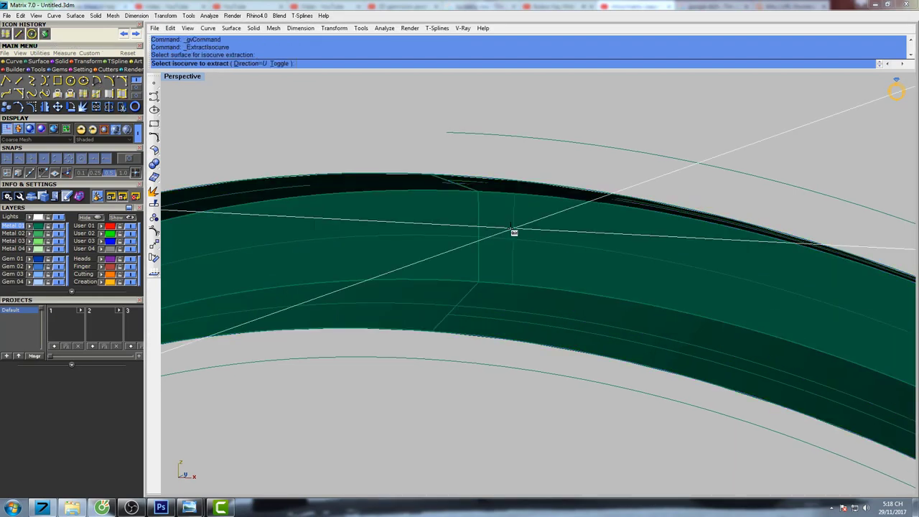
pyautogui.click(282, 64)
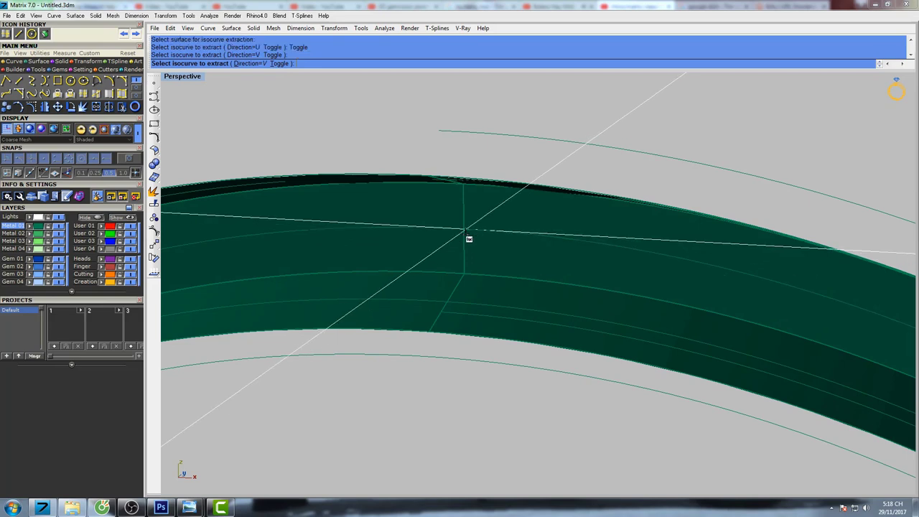
pyautogui.click(469, 238)
pyautogui.scroll(-3, 463, 241)
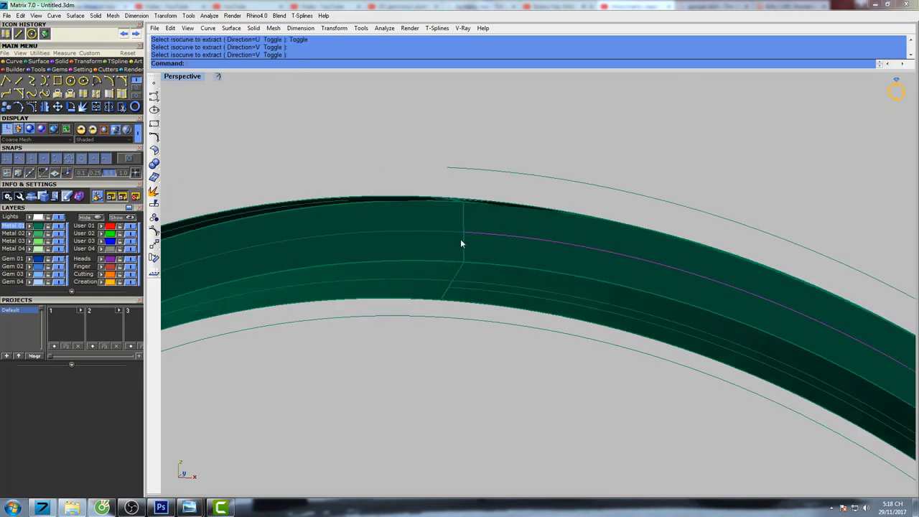
# Step: Place a row of beads along the extracted side wall curve with Bead on Curve
pyautogui.click(29, 217)
pyautogui.click(386, 158)
pyautogui.keyDown('shift'); pyautogui.moveTo(513, 231); pyautogui.dragTo(483, 211, button='right'); pyautogui.keyUp('shift')
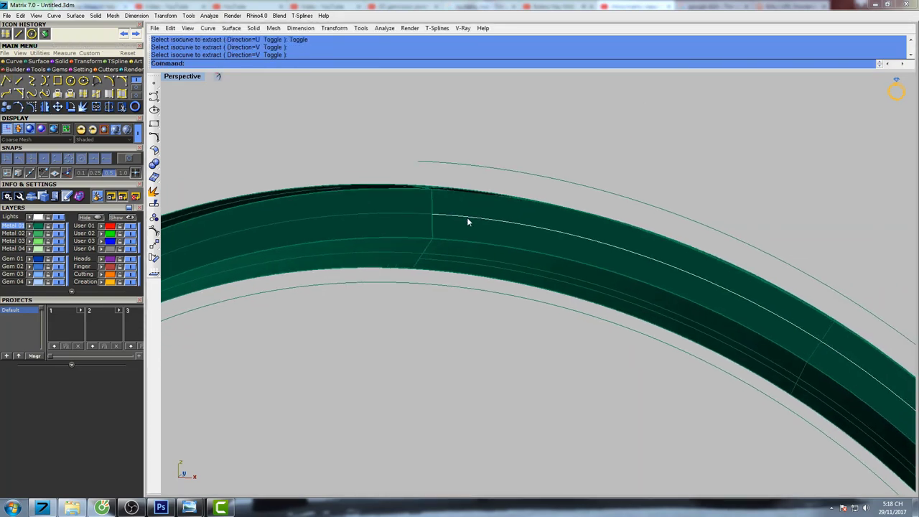
pyautogui.click(470, 219)
pyautogui.click(487, 244)
pyautogui.scroll(-3, 487, 244)
pyautogui.moveTo(487, 244); pyautogui.dragTo(468, 218, button='right')
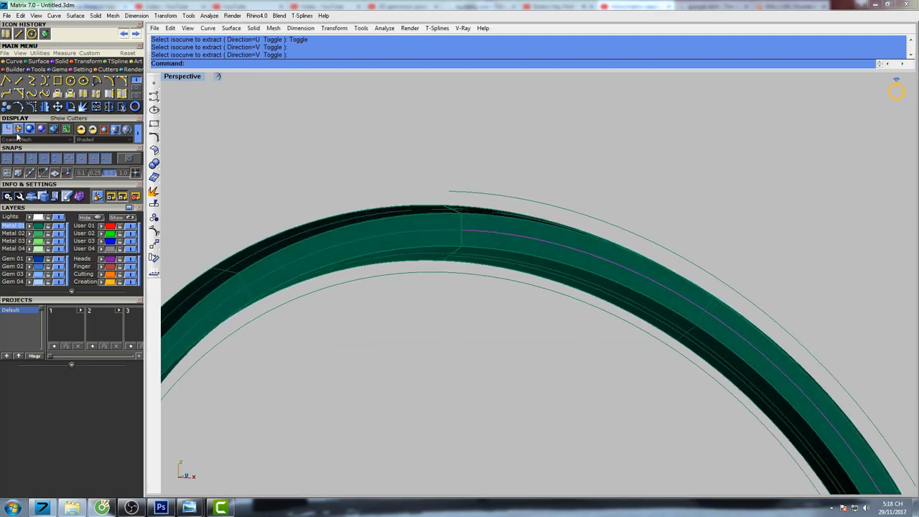
pyautogui.click(58, 69)
pyautogui.click(31, 94)
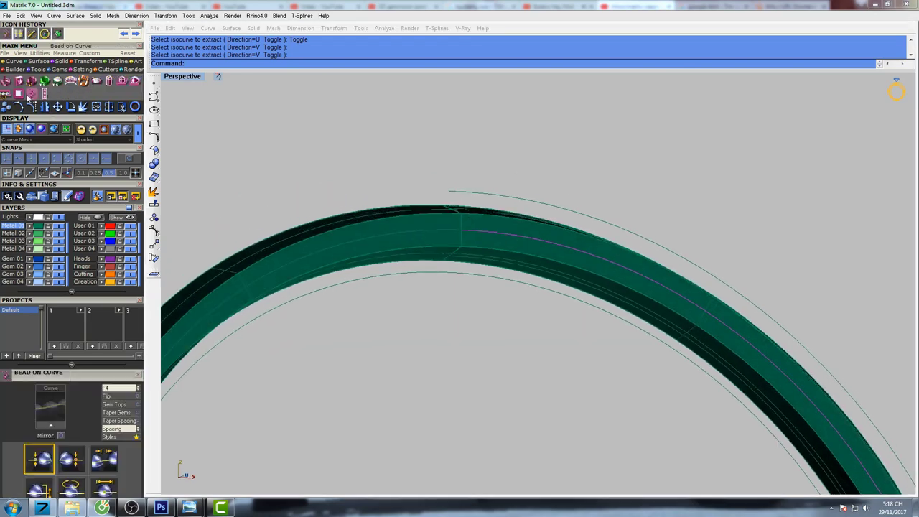
pyautogui.moveTo(110, 377); pyautogui.dragTo(111, 150)
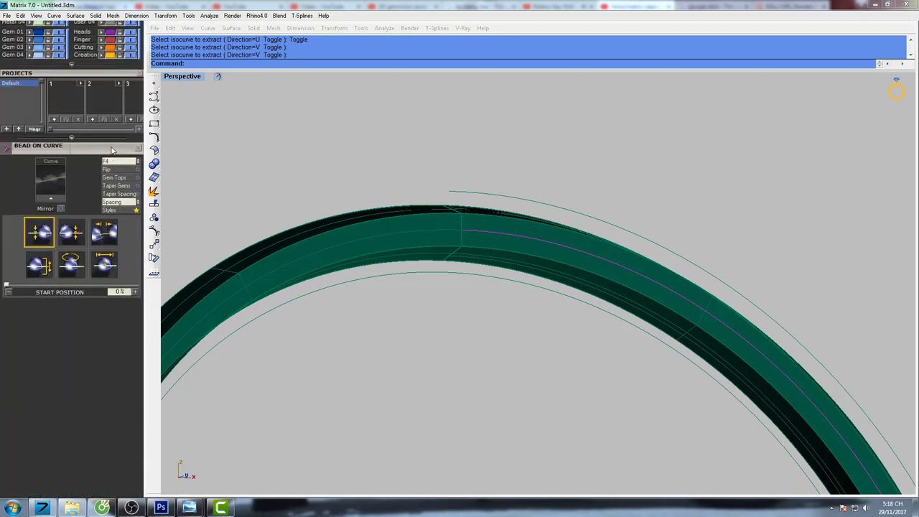
pyautogui.click(51, 201)
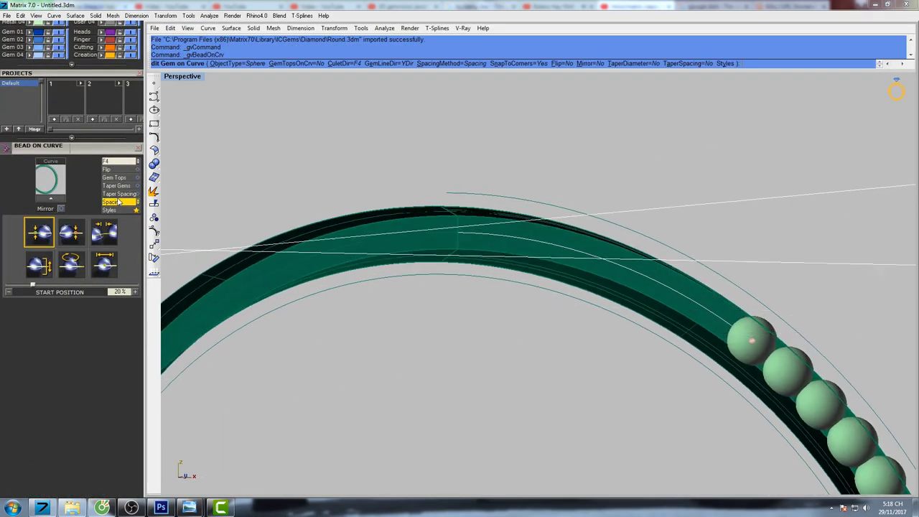
# Step: Set the bead direction to Object using the ring's side wall, and set the start size to 0.7 mm
pyautogui.click(120, 162)
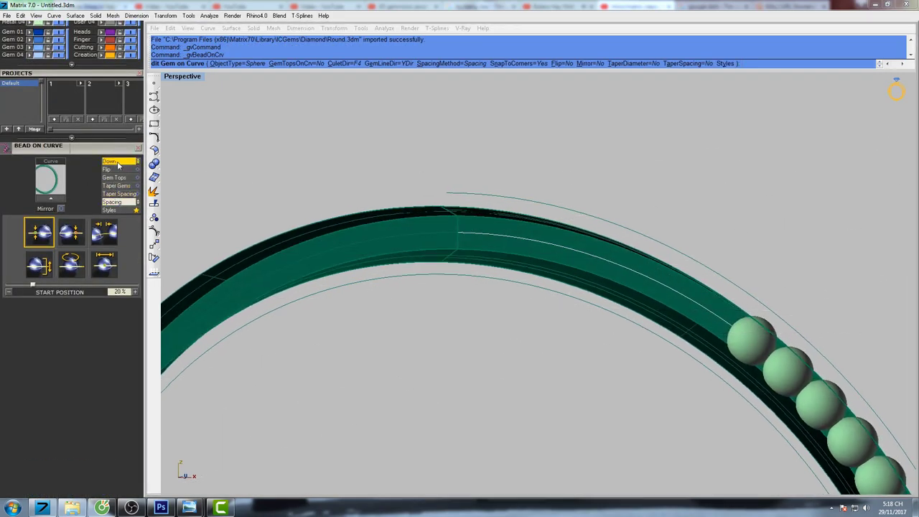
pyautogui.click(535, 251)
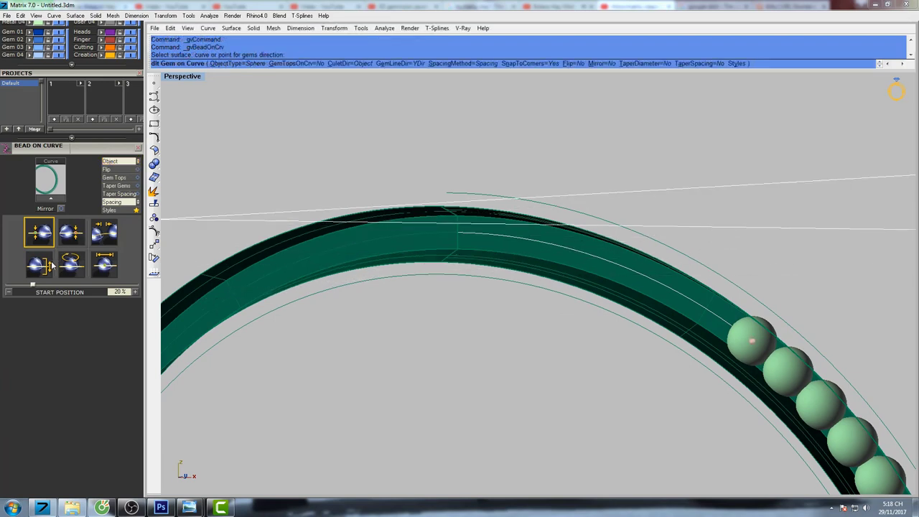
pyautogui.click(107, 240)
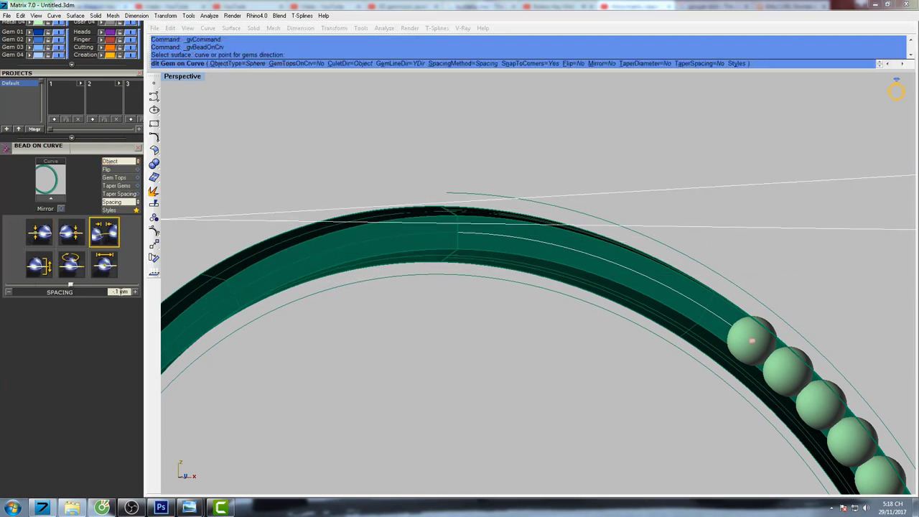
pyautogui.click(108, 267)
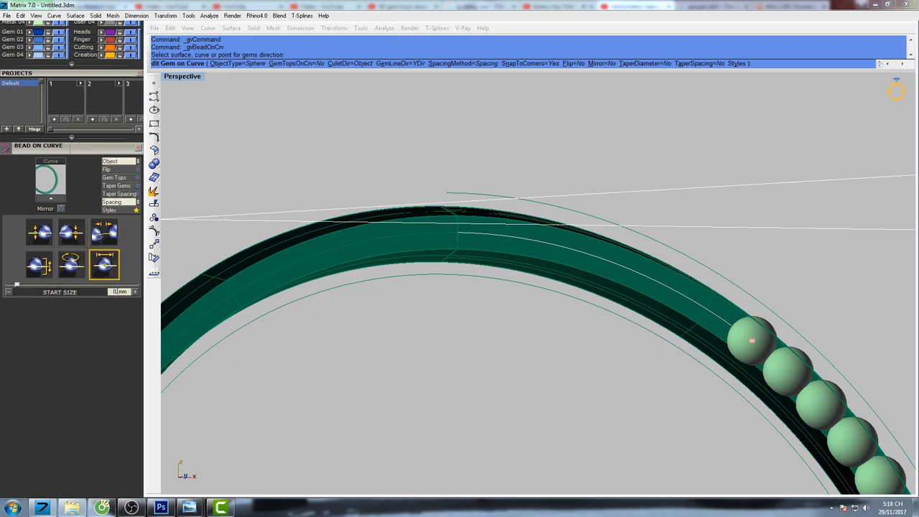
pyautogui.press('Return')
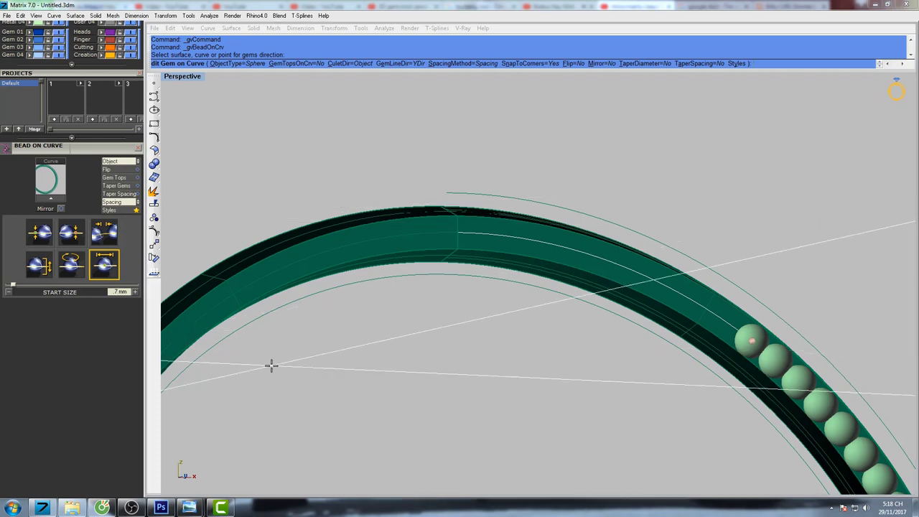
# Step: Extend the bead row along the full side wall curve, with the end position at 100% and the start position at 0%
pyautogui.scroll(6, 752, 340)
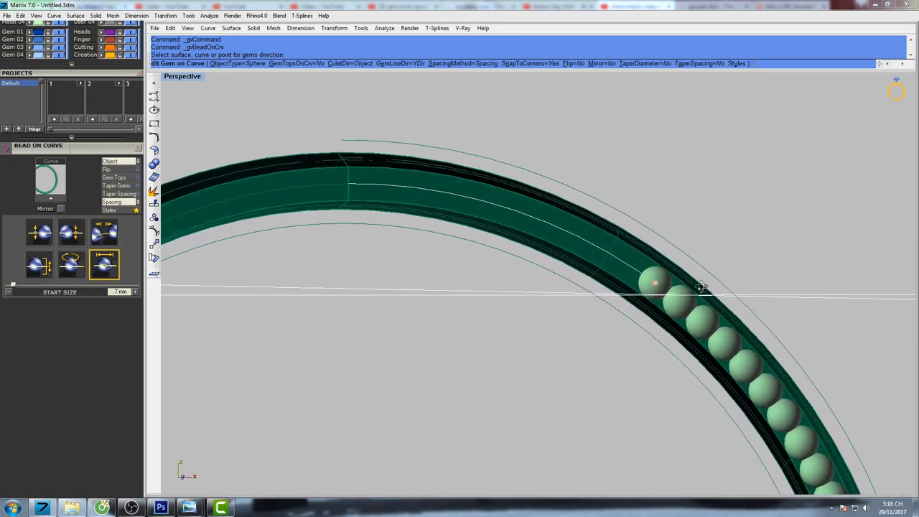
pyautogui.moveTo(667, 275); pyautogui.dragTo(646, 264, button='right')
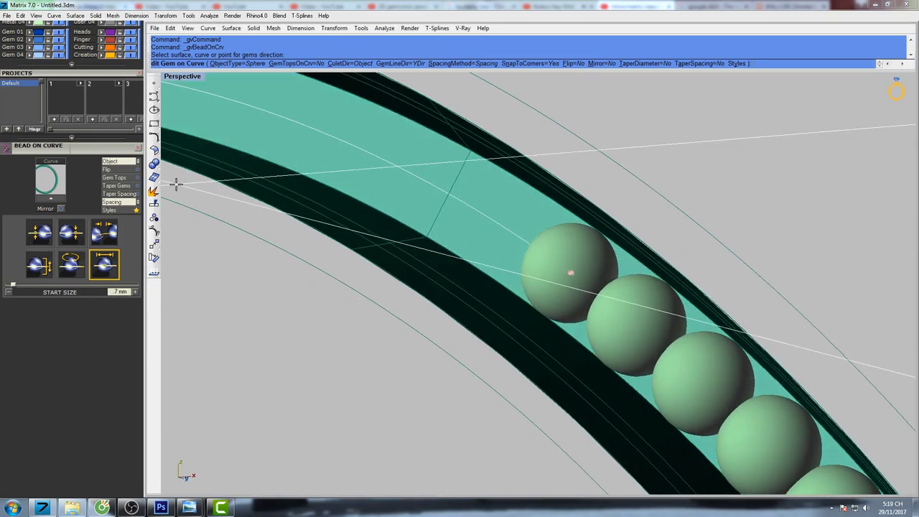
pyautogui.moveTo(326, 213); pyautogui.dragTo(353, 233, button='right')
pyautogui.scroll(-4, 568, 273)
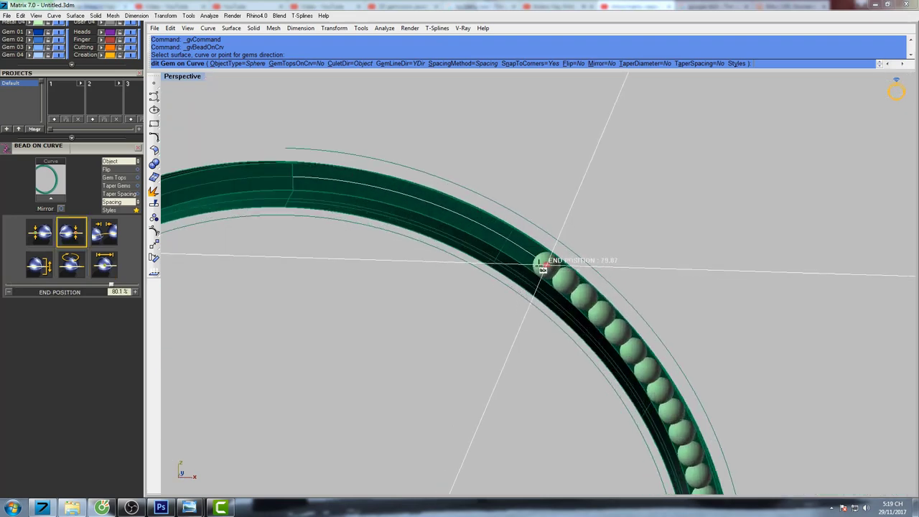
pyautogui.moveTo(544, 263); pyautogui.dragTo(273, 175)
pyautogui.scroll(-6, 367, 330)
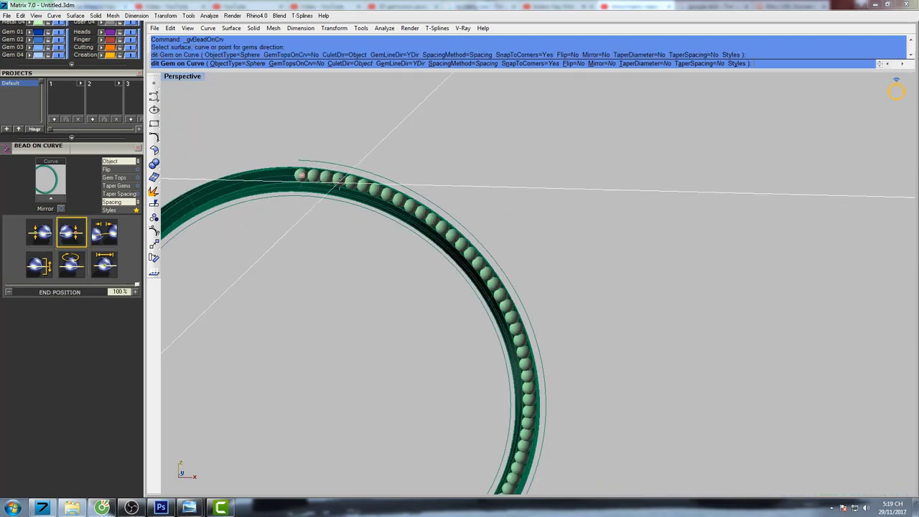
pyautogui.scroll(5, 499, 357)
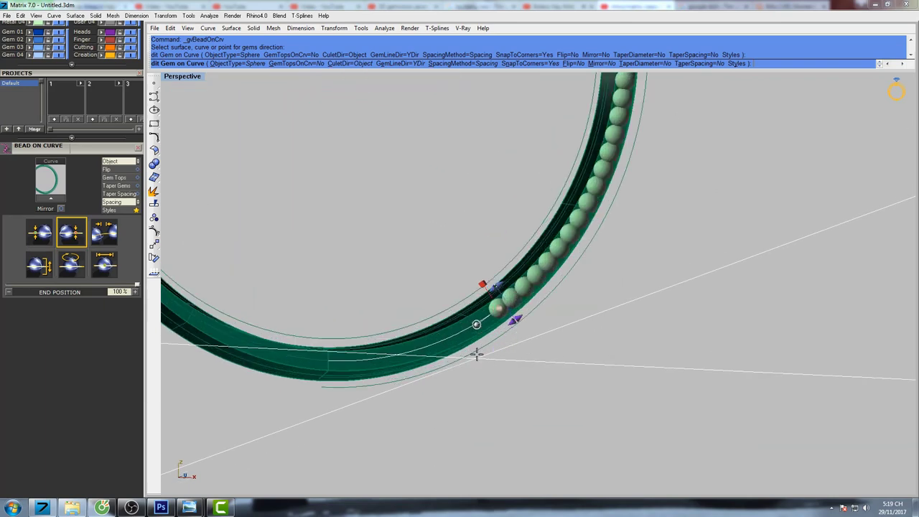
pyautogui.moveTo(499, 314); pyautogui.dragTo(311, 365)
pyautogui.scroll(-5, 400, 324)
pyautogui.keyDown('shift'); pyautogui.moveTo(468, 251); pyautogui.dragTo(484, 233, button='right'); pyautogui.keyUp('shift')
pyautogui.scroll(4, 380, 120)
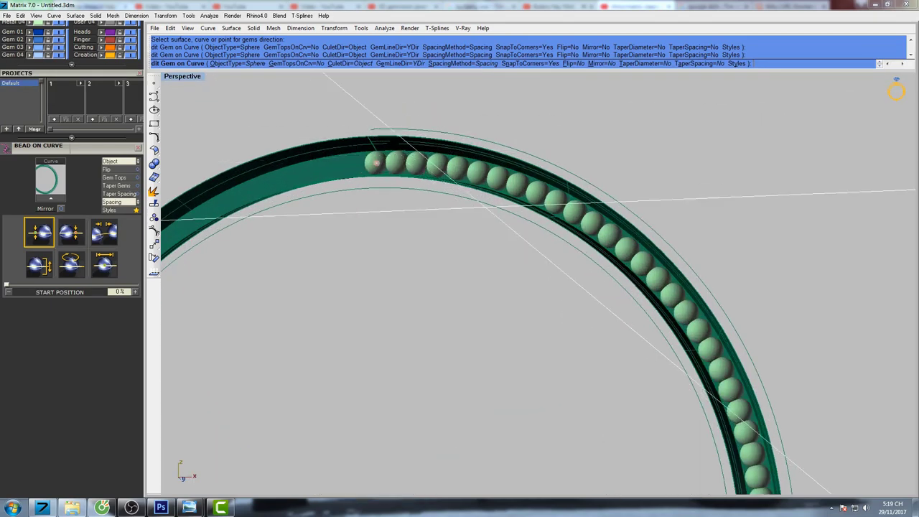
# Step: Try bead Z offsets of 0.3 mm and 0.35 mm on the ring's side wall
pyautogui.moveTo(554, 203); pyautogui.dragTo(436, 228, button='right')
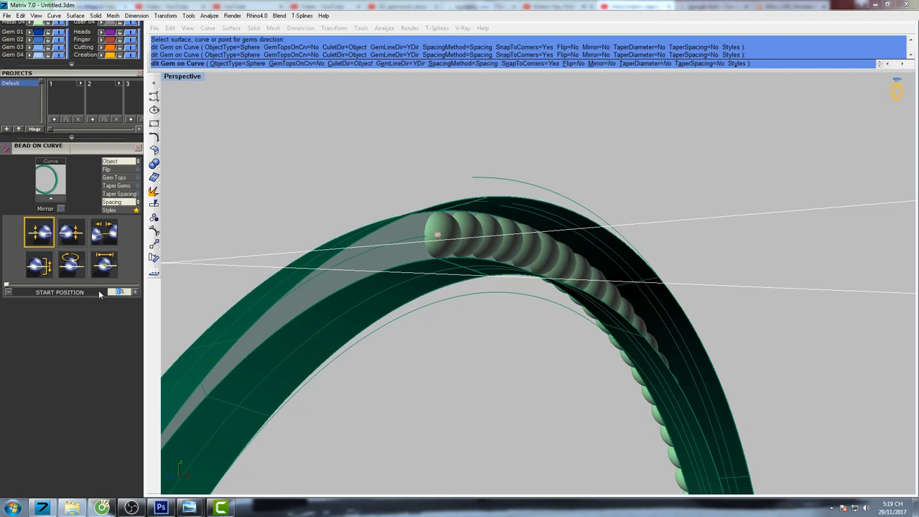
pyautogui.click(39, 266)
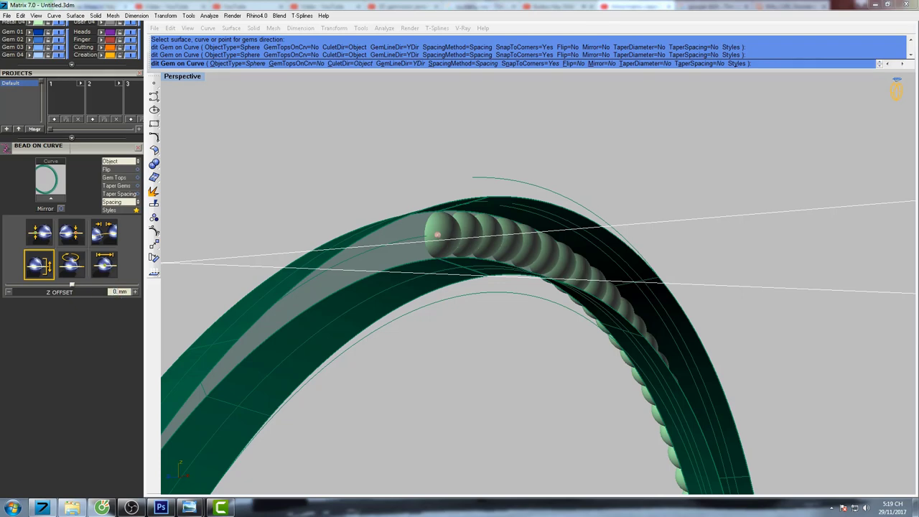
pyautogui.write('.3')
pyautogui.press('Return')
pyautogui.moveTo(402, 282); pyautogui.dragTo(467, 392, button='right')
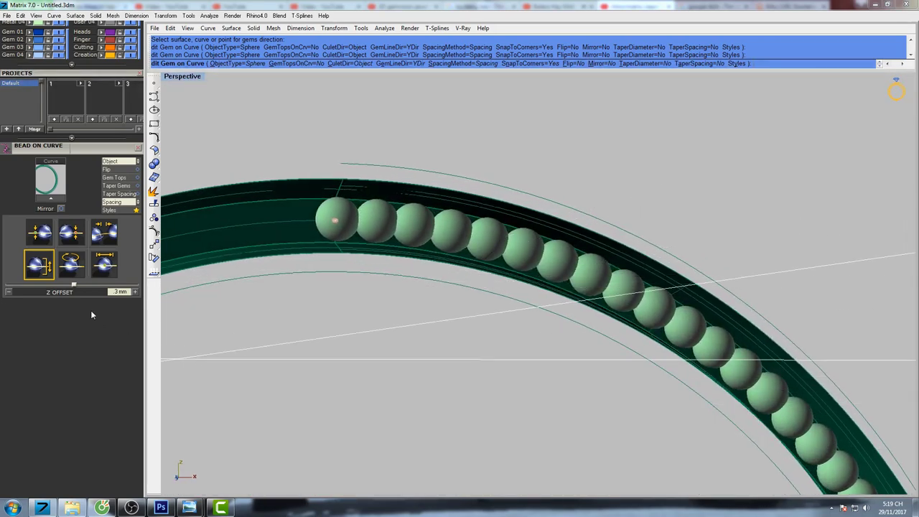
pyautogui.doubleClick(119, 292)
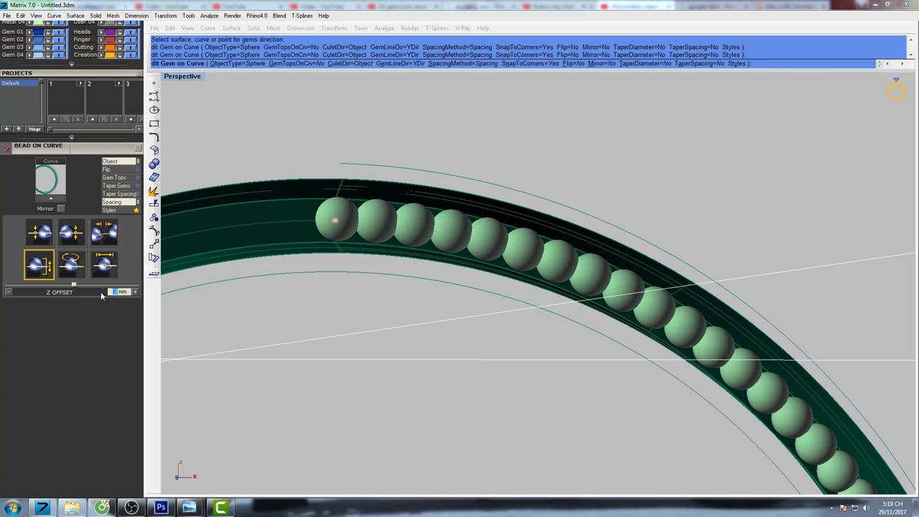
pyautogui.write('5')
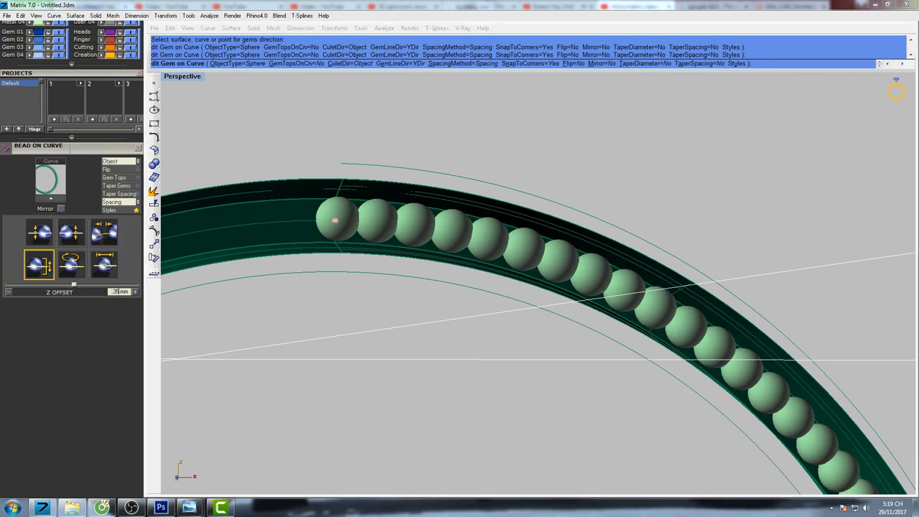
# Step: Set the beads' Z offset to 0.25 mm and create the bead row
pyautogui.moveTo(121, 291); pyautogui.dragTo(103, 292)
pyautogui.write('0.25')
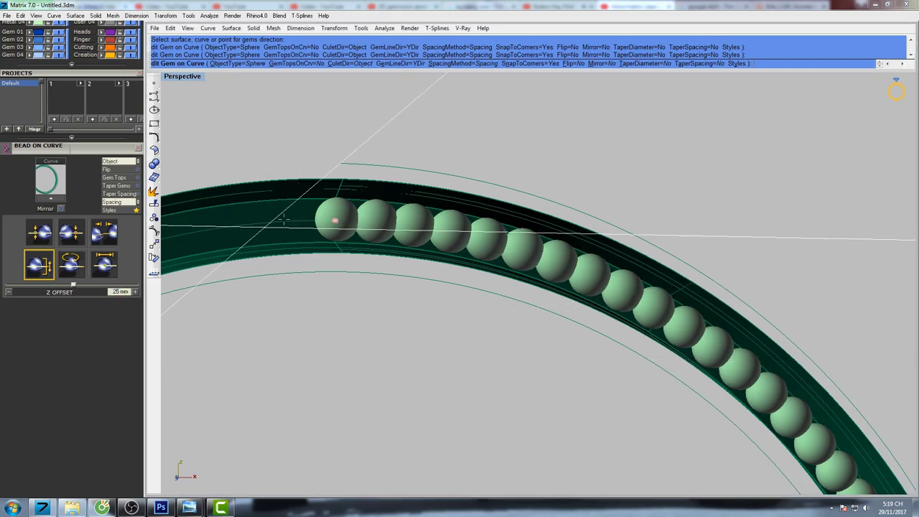
pyautogui.rightClick(365, 164)
pyautogui.moveTo(438, 191); pyautogui.dragTo(396, 204, button='right')
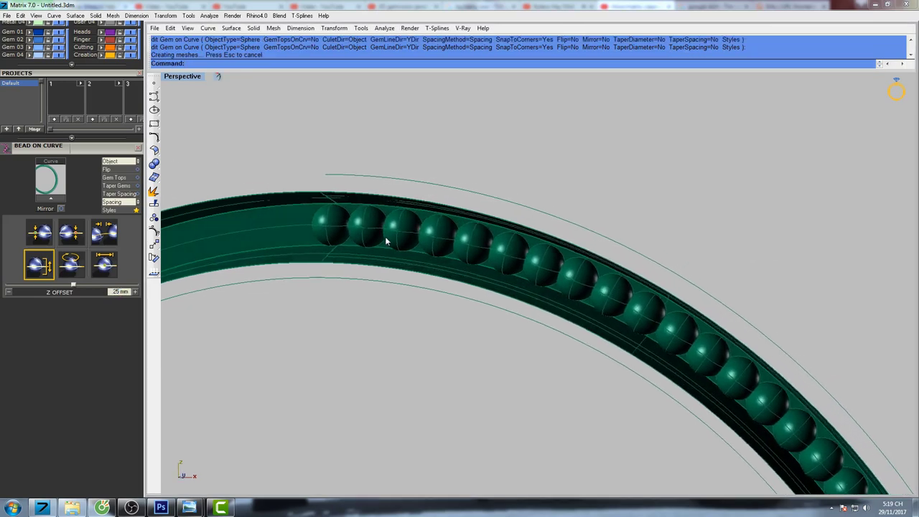
# Step: Select the new half row of beads and ungroup it in the maximized Front view
pyautogui.click(396, 235)
pyautogui.scroll(-3, 435, 220)
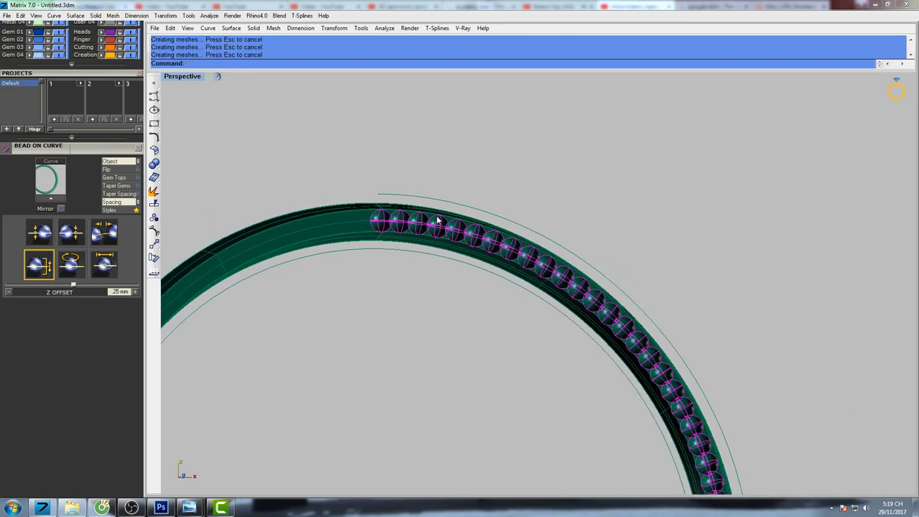
pyautogui.doubleClick(175, 77)
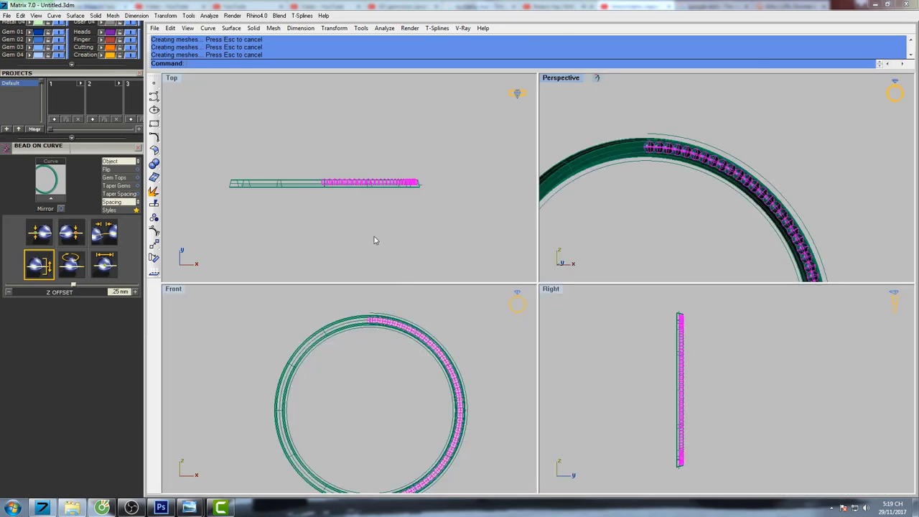
pyautogui.doubleClick(179, 290)
pyautogui.scroll(-2, 565, 244)
pyautogui.moveTo(674, 270); pyautogui.dragTo(544, 245, button='right')
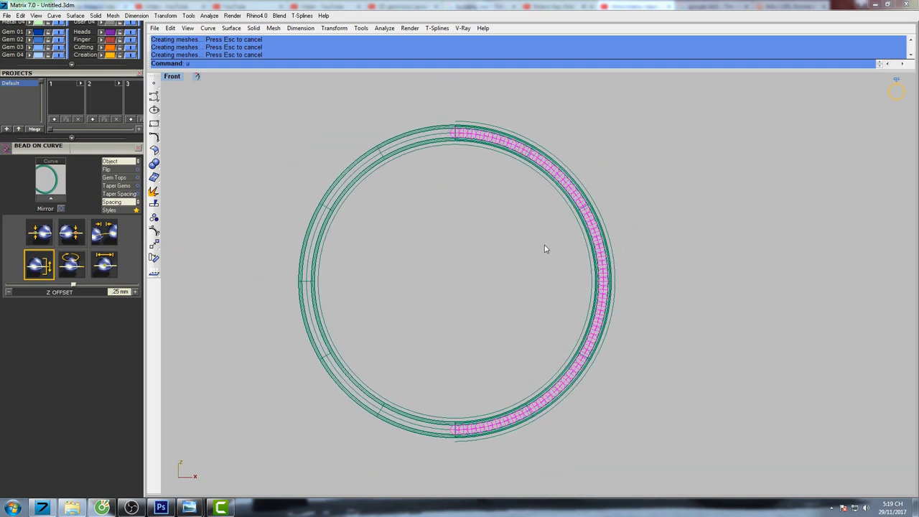
pyautogui.write('Un')
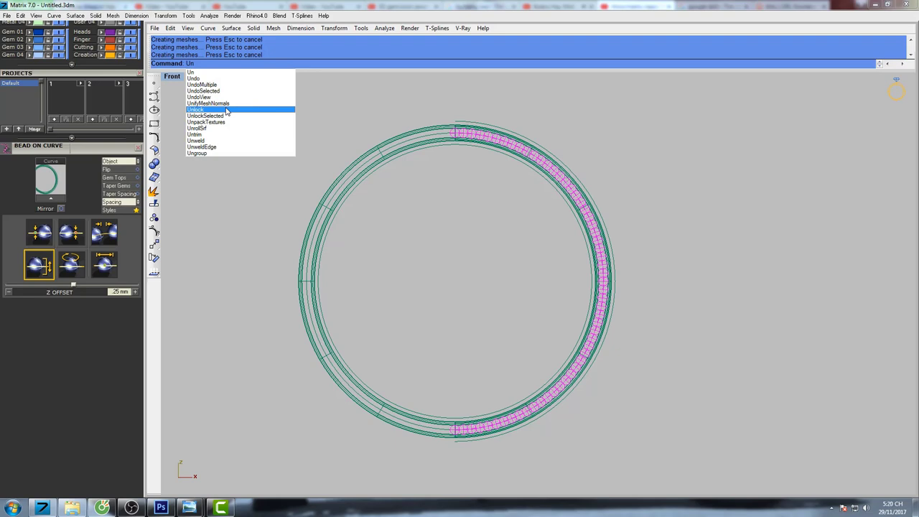
pyautogui.click(204, 153)
# Step: Mirror the half row of beads across the vertical axis through the origin (0), keeping the original
pyautogui.scroll(3, 463, 134)
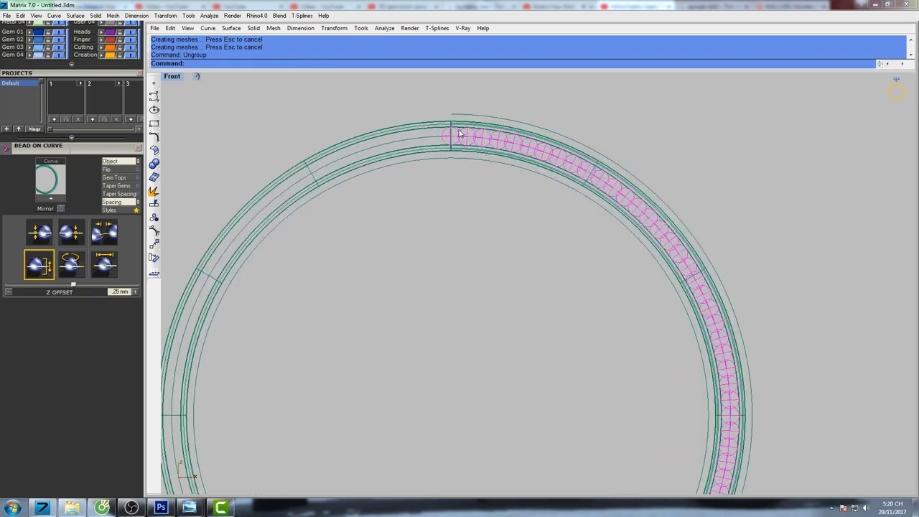
pyautogui.scroll(-5, 445, 134)
pyautogui.scroll(6, 455, 333)
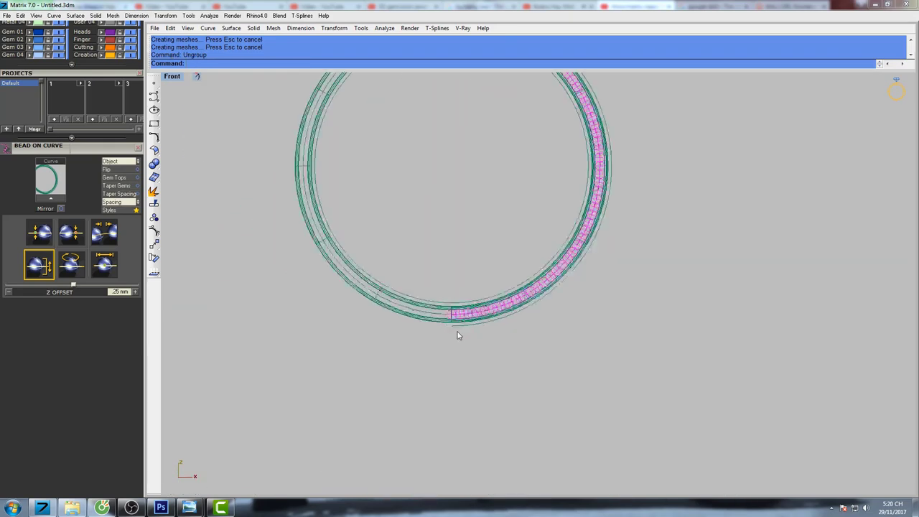
pyautogui.scroll(-5, 459, 291)
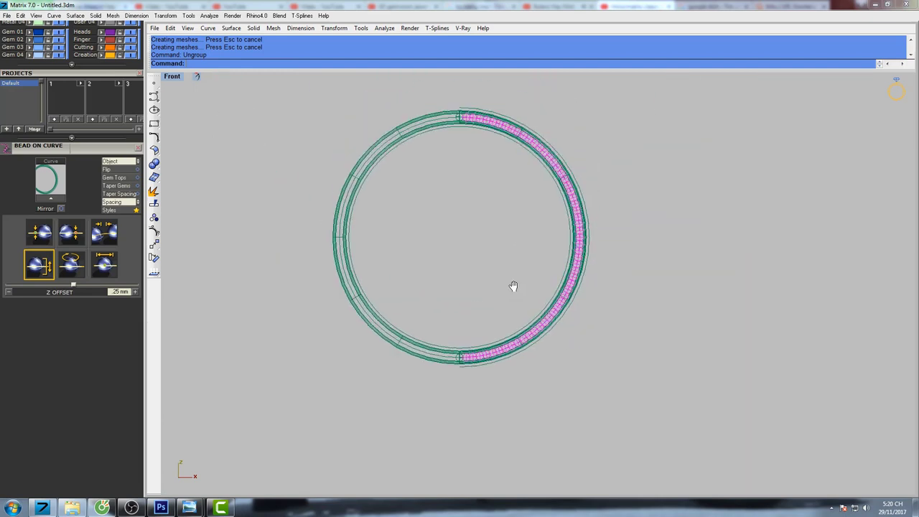
pyautogui.moveTo(535, 230); pyautogui.dragTo(521, 230, button='right')
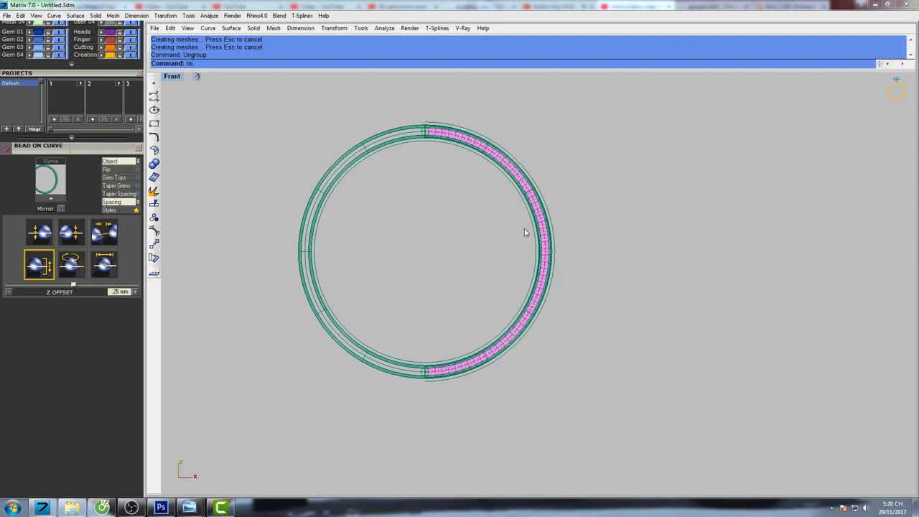
pyautogui.write('rror')
pyautogui.press('Return')
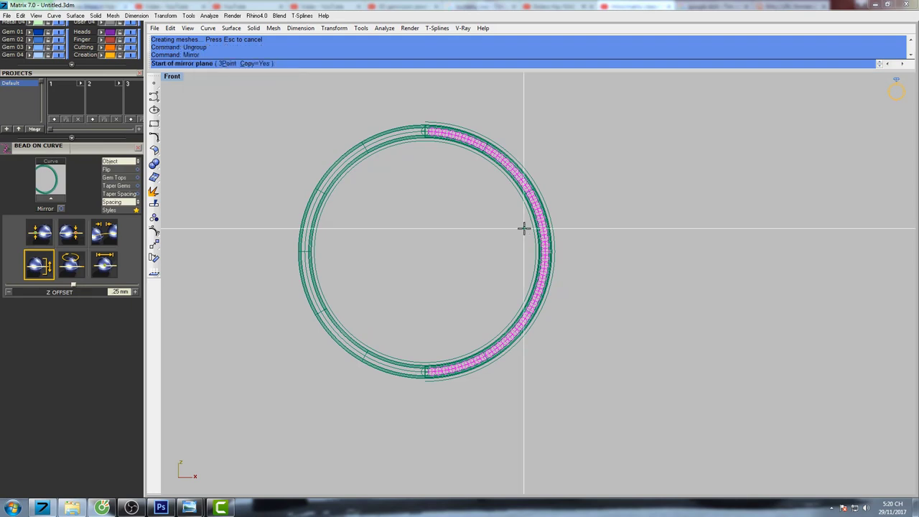
pyautogui.write('0')
pyautogui.press('Return')
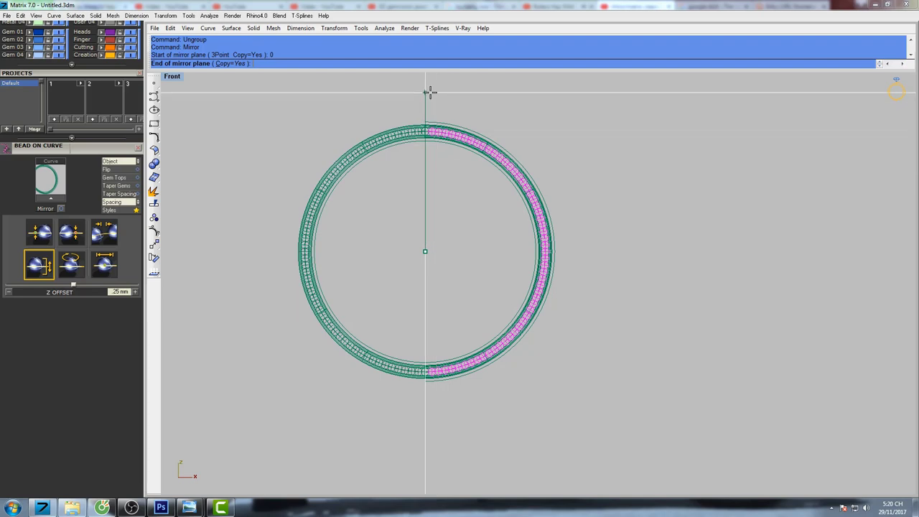
pyautogui.click(429, 90)
# Step: Add the mirrored beads to the selection and group the full circle of beads
pyautogui.keyDown('shift'); pyautogui.moveTo(344, 99); pyautogui.dragTo(443, 160); pyautogui.keyUp('shift')
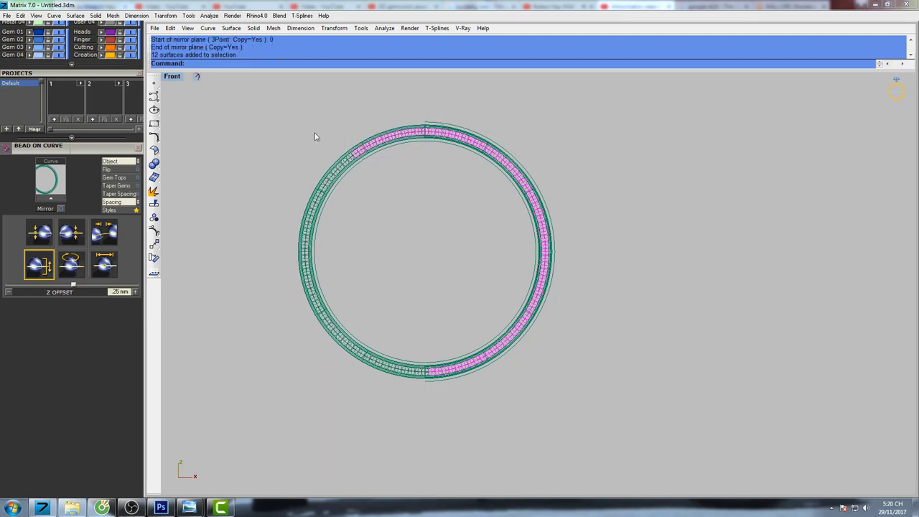
pyautogui.keyDown('shift'); pyautogui.moveTo(363, 117); pyautogui.dragTo(435, 410); pyautogui.keyUp('shift')
pyautogui.moveTo(447, 255); pyautogui.dragTo(423, 259, button='right')
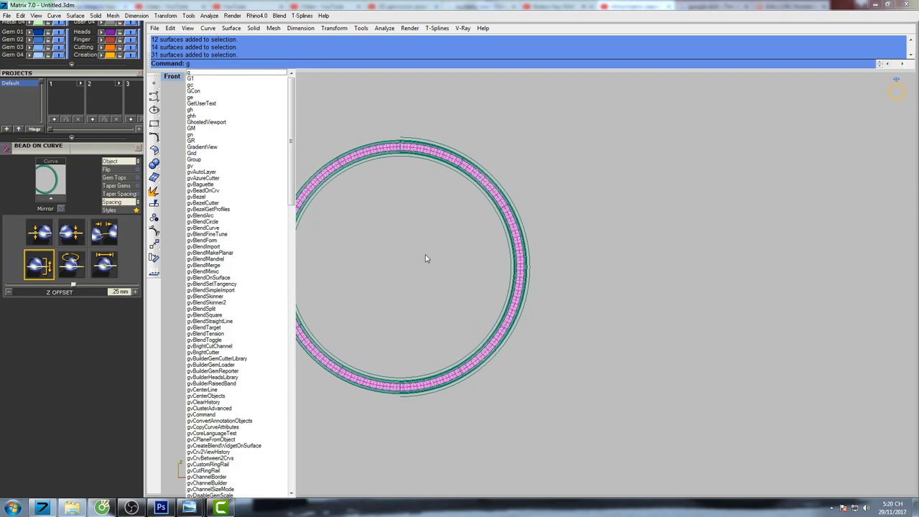
pyautogui.write('roup')
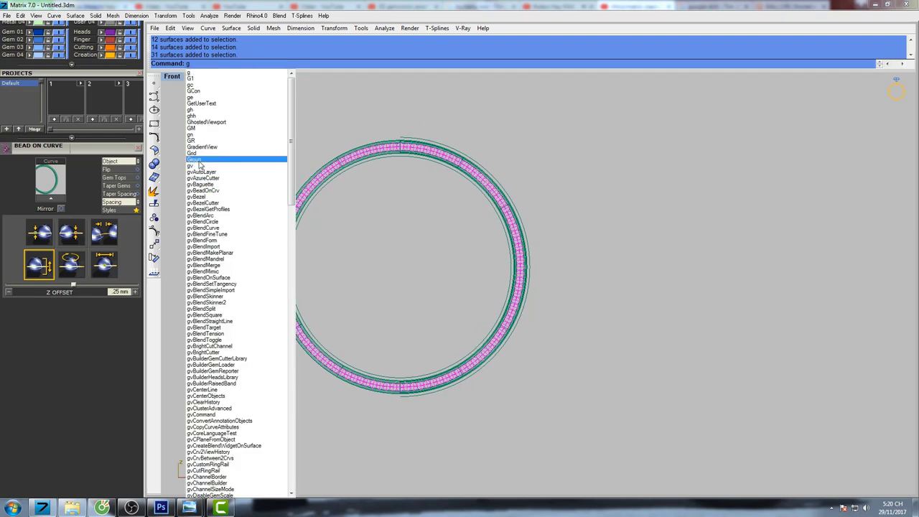
pyautogui.press('Return')
pyautogui.scroll(10, 415, 152)
pyautogui.moveTo(554, 154); pyautogui.dragTo(530, 205, button='right')
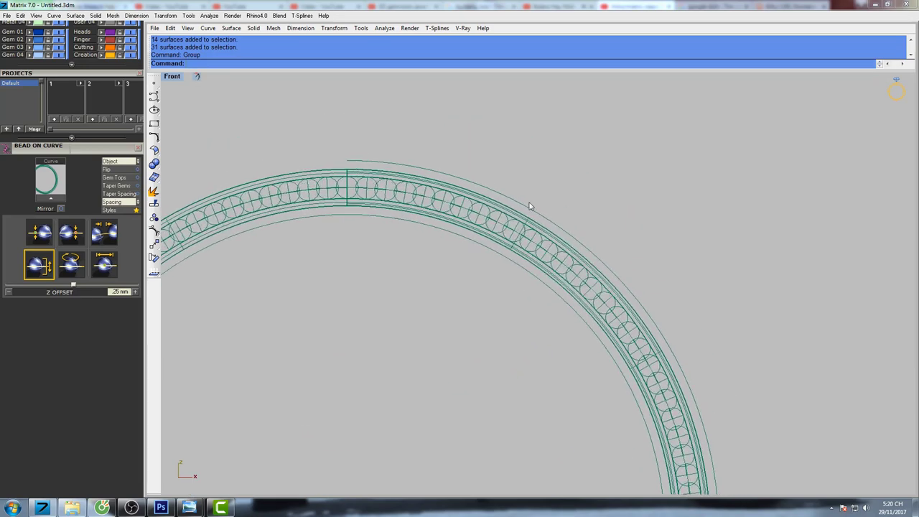
# Step: Extrude the outer half-circle curve 1.1 mm to one side only, working in the Top view, and return to Perspective
pyautogui.hotkey('ctrl', 'F4')
pyautogui.moveTo(539, 260)
pyautogui.keyDown('shift'); pyautogui.mouseDown(button='right')
pyautogui.moveTo(519, 239)
pyautogui.moveTo(517, 253)
pyautogui.mouseUp(button='right'); pyautogui.keyUp('shift')
pyautogui.scroll(-3, 514, 246)
pyautogui.scroll(5, 489, 214)
pyautogui.click(489, 211)
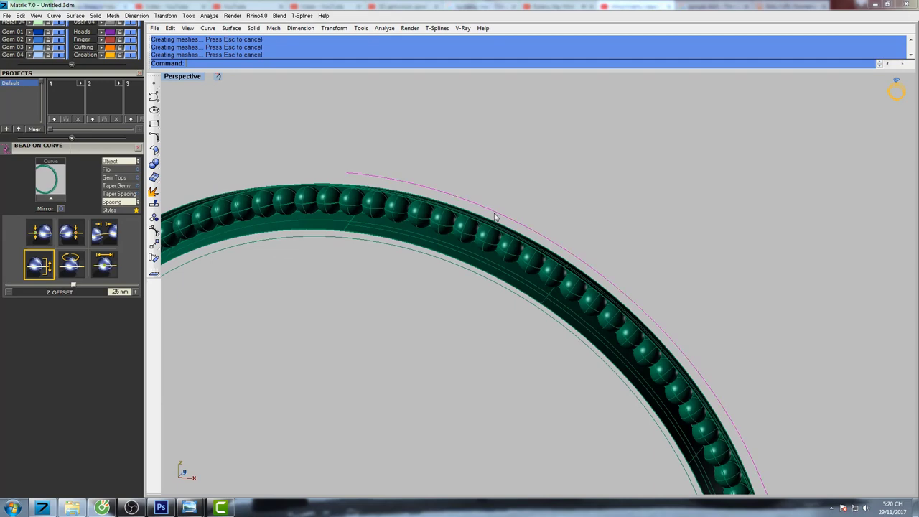
pyautogui.scroll(-7, 494, 215)
pyautogui.moveTo(494, 215); pyautogui.dragTo(472, 221, button='right')
pyautogui.hotkey('ctrl', 'F1')
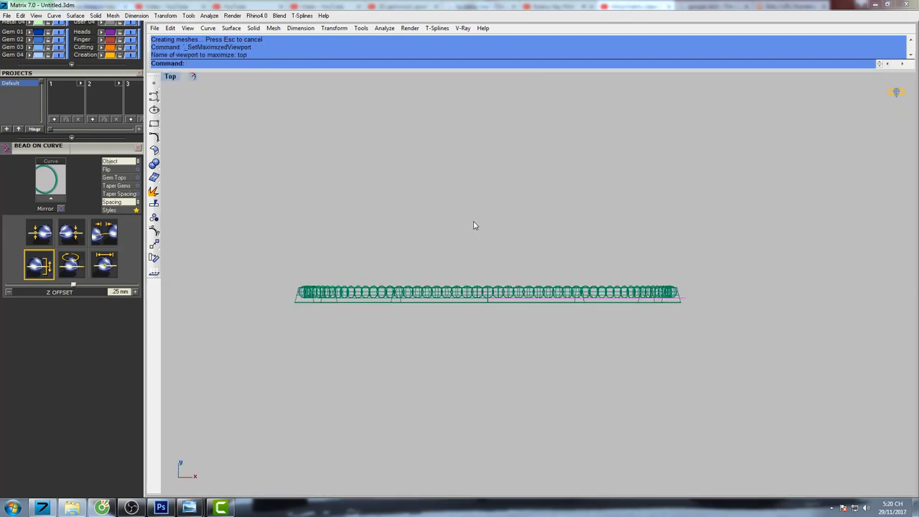
pyautogui.scroll(1, 471, 284)
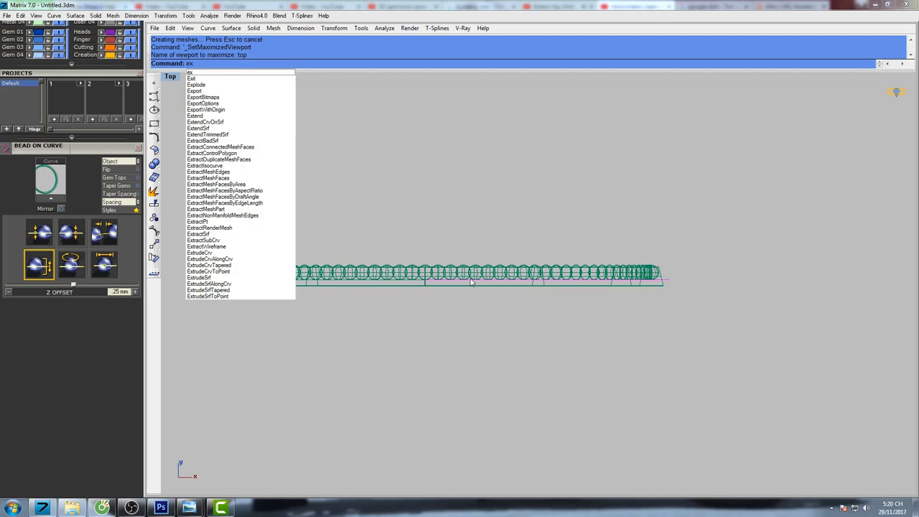
pyautogui.write('trudeCrv')
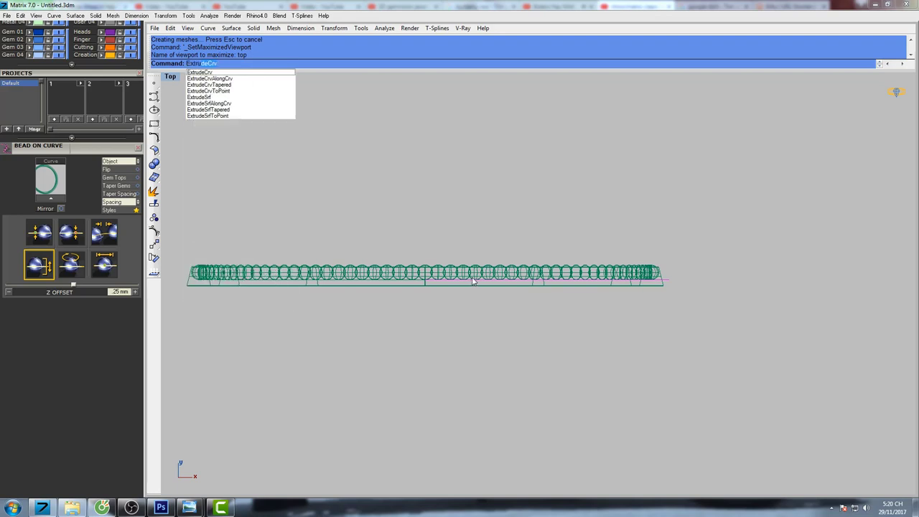
pyautogui.press('Return')
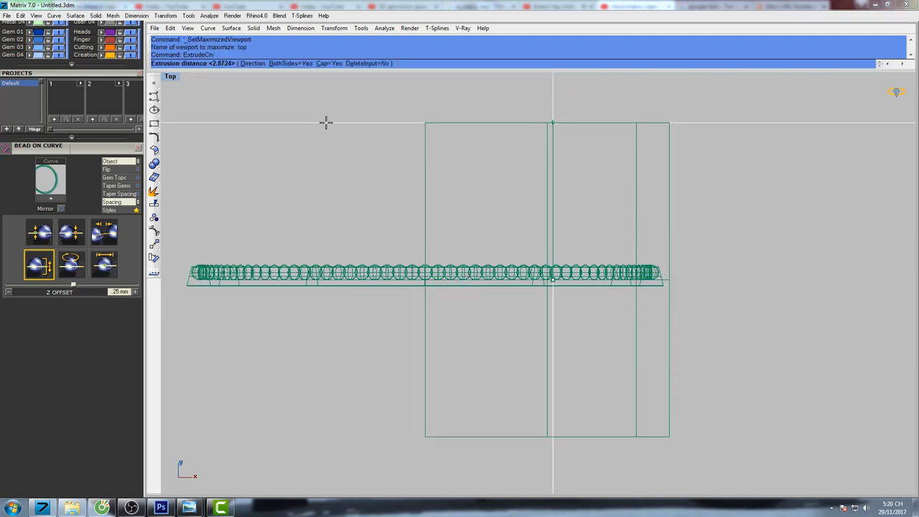
pyautogui.click(295, 64)
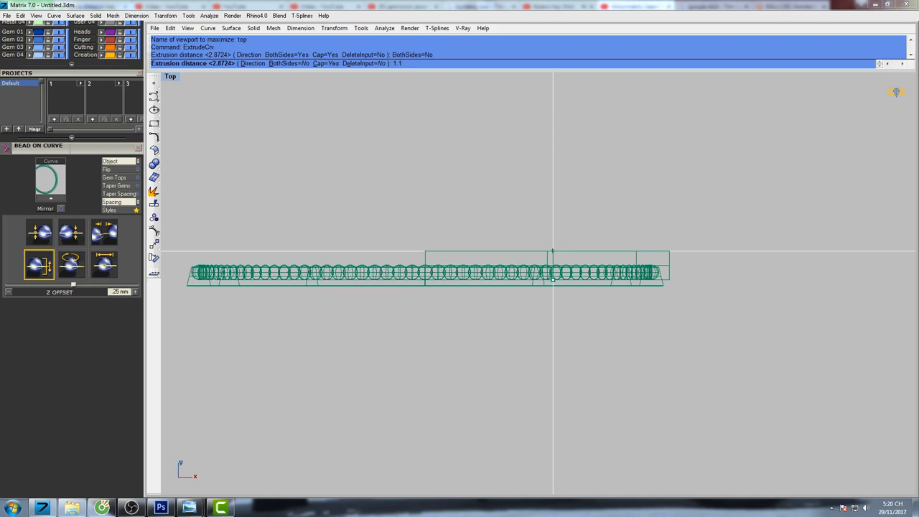
pyautogui.press('Return')
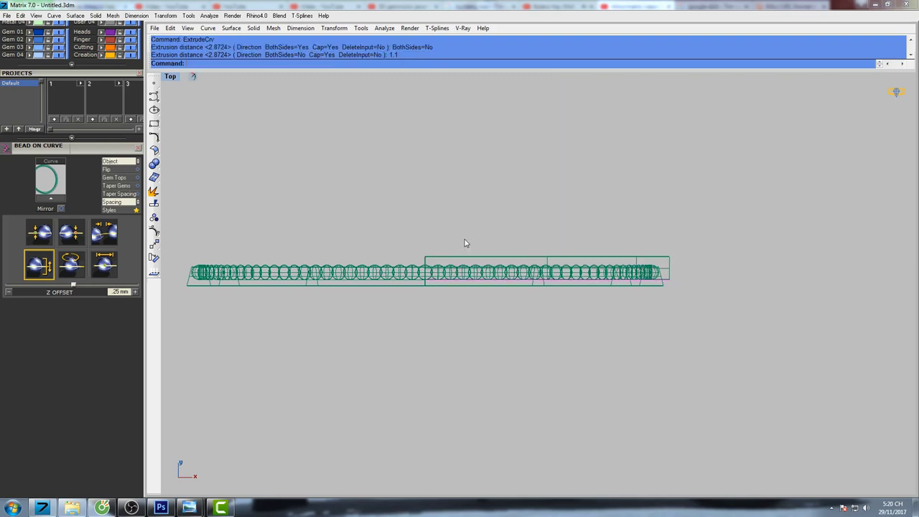
pyautogui.hotkey('ctrl', 'F4')
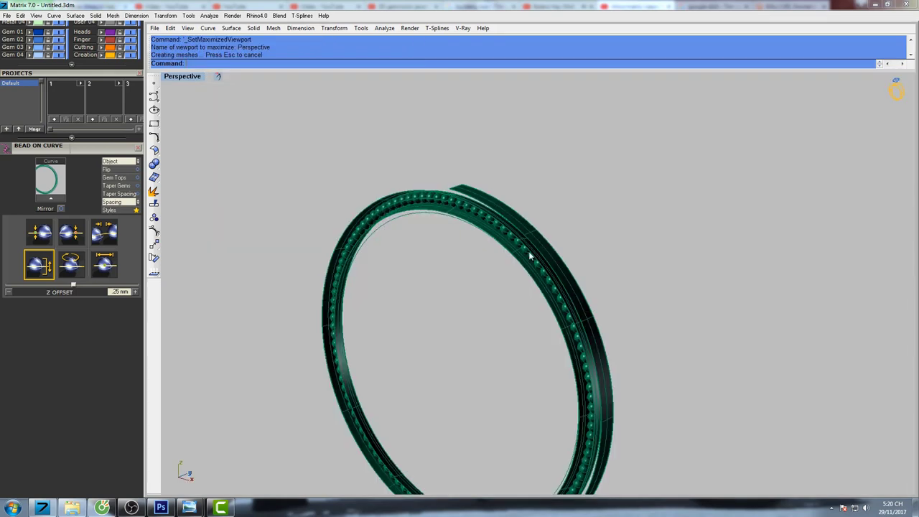
# Step: Draw a line 0.2 mm long, normal to the outer rim strip, from the midpoint of its upper end edge
pyautogui.scroll(5, 454, 212)
pyautogui.click(452, 216)
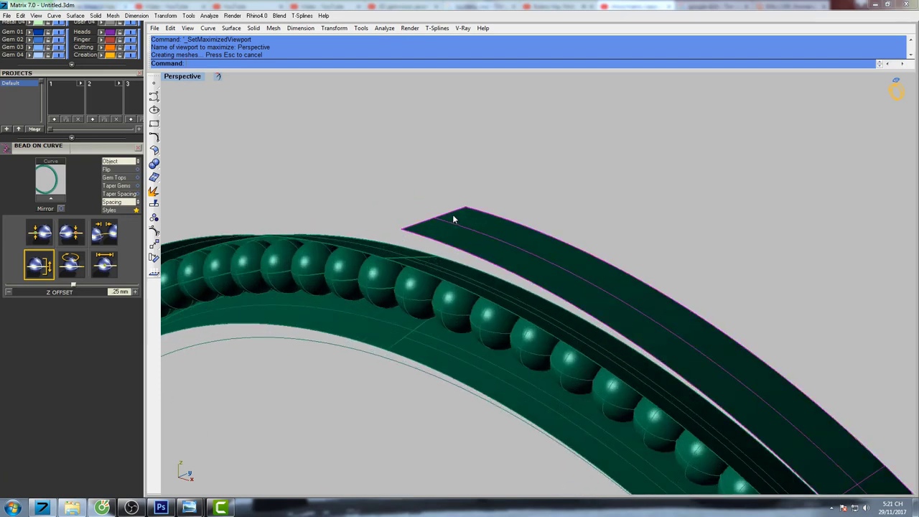
pyautogui.middleClick(452, 214)
pyautogui.click(460, 216)
pyautogui.click(434, 216)
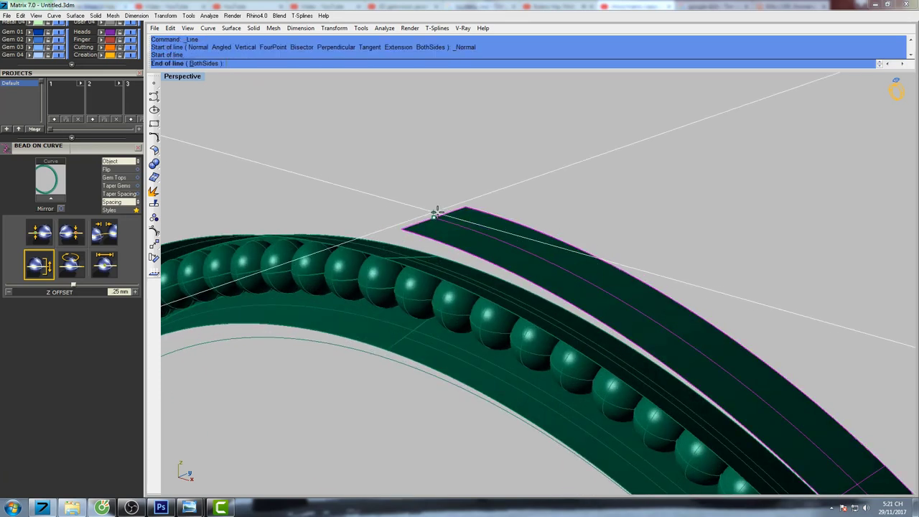
pyautogui.press('Return')
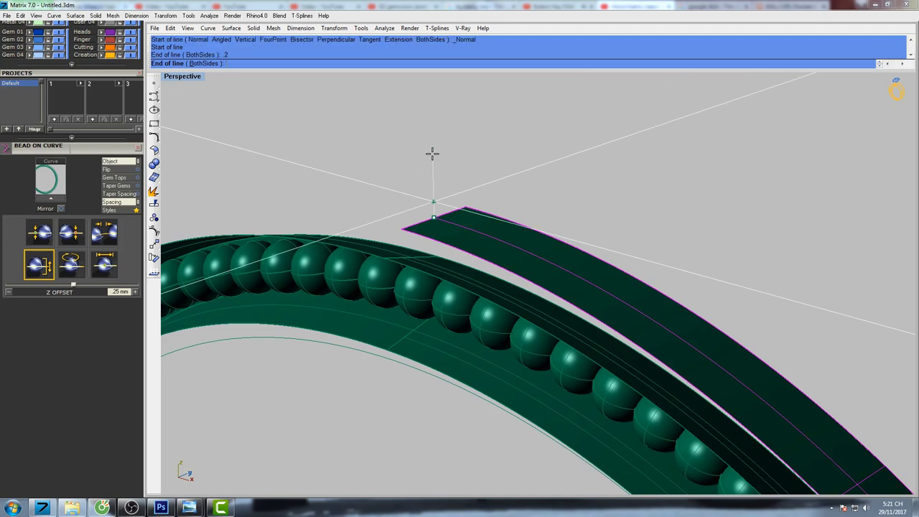
pyautogui.click(432, 153)
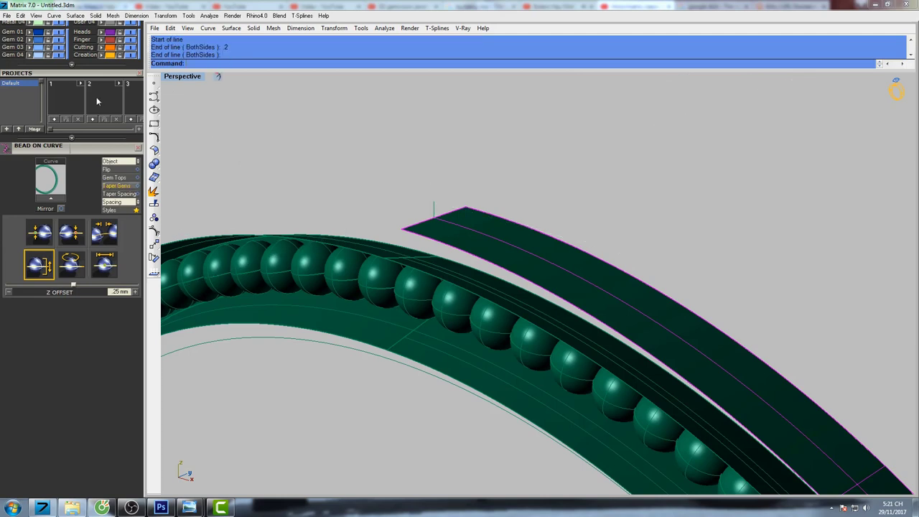
# Step: Draw an arc between the two corners of the strip's upper end, passing through the tip of the normal line
pyautogui.click(54, 16)
pyautogui.moveTo(81, 208)
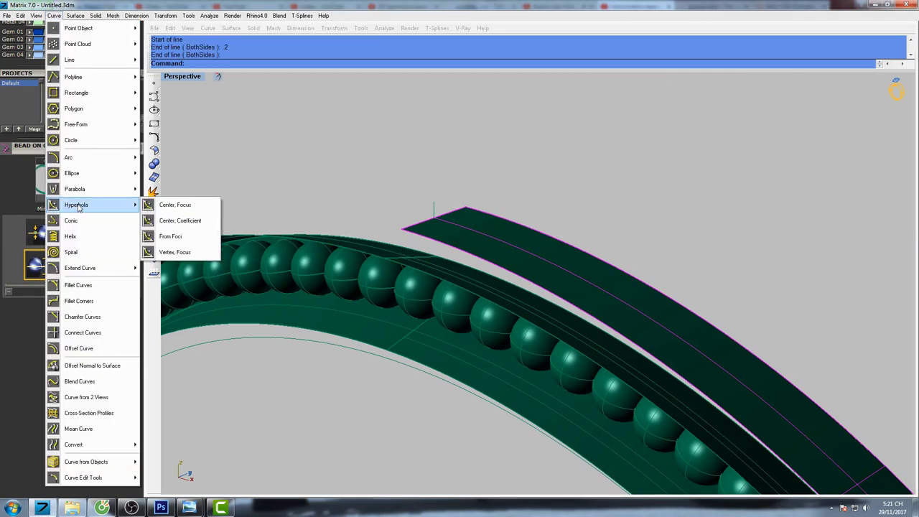
pyautogui.moveTo(88, 160)
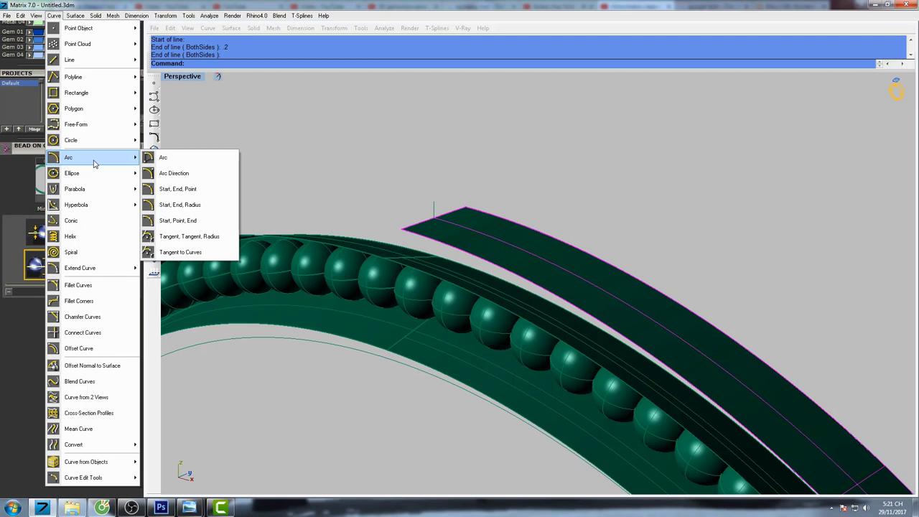
pyautogui.click(185, 190)
pyautogui.click(401, 228)
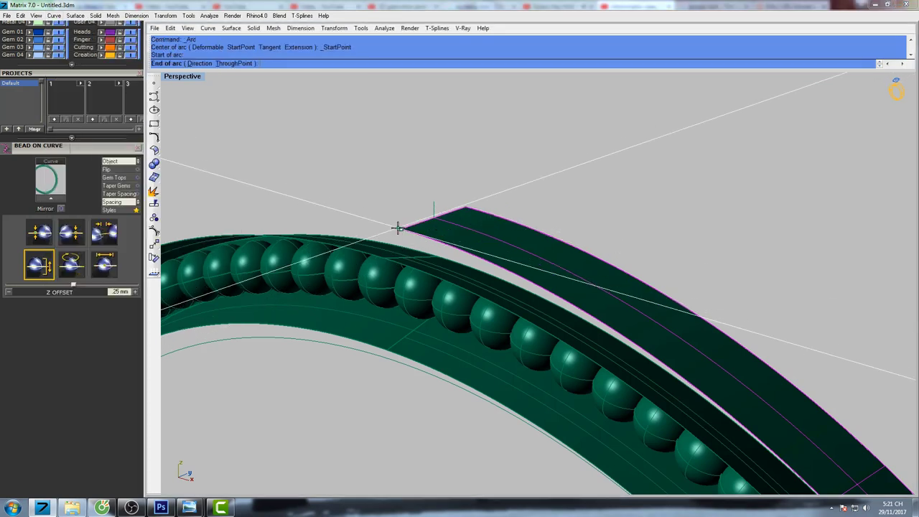
pyautogui.click(465, 207)
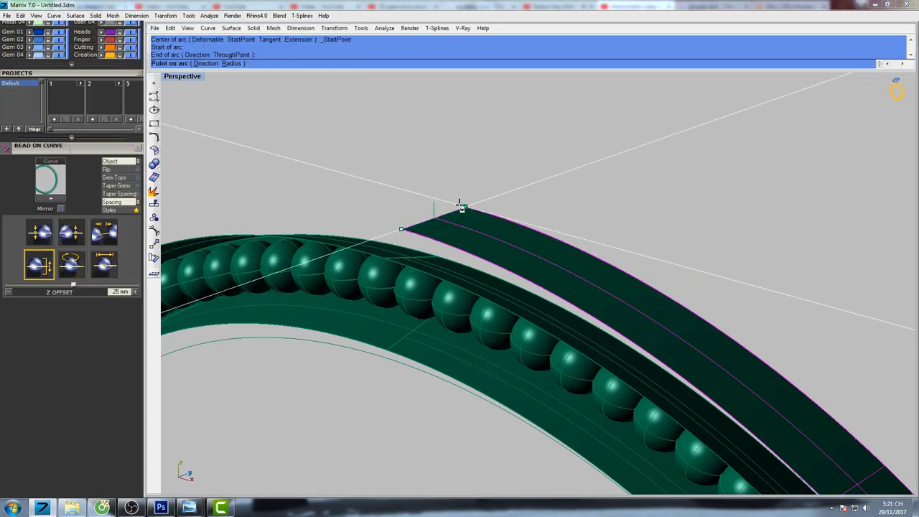
pyautogui.click(435, 200)
# Step: Mirror the arc across the horizontal axis through the origin (0) in the Front view, keeping the original
pyautogui.moveTo(409, 175); pyautogui.dragTo(444, 242)
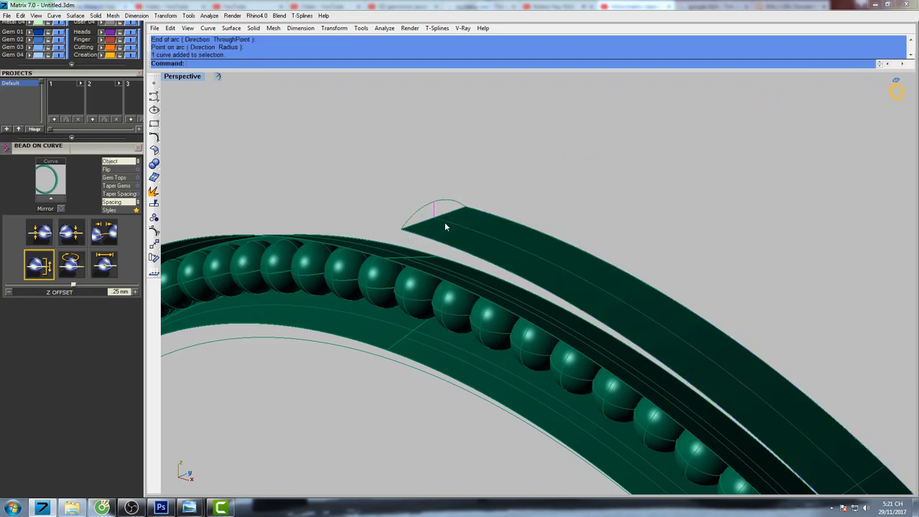
pyautogui.keyDown('shift'); pyautogui.moveTo(444, 222); pyautogui.dragTo(433, 219, button='right'); pyautogui.keyUp('shift')
pyautogui.click(406, 210)
pyautogui.scroll(-5, 421, 209)
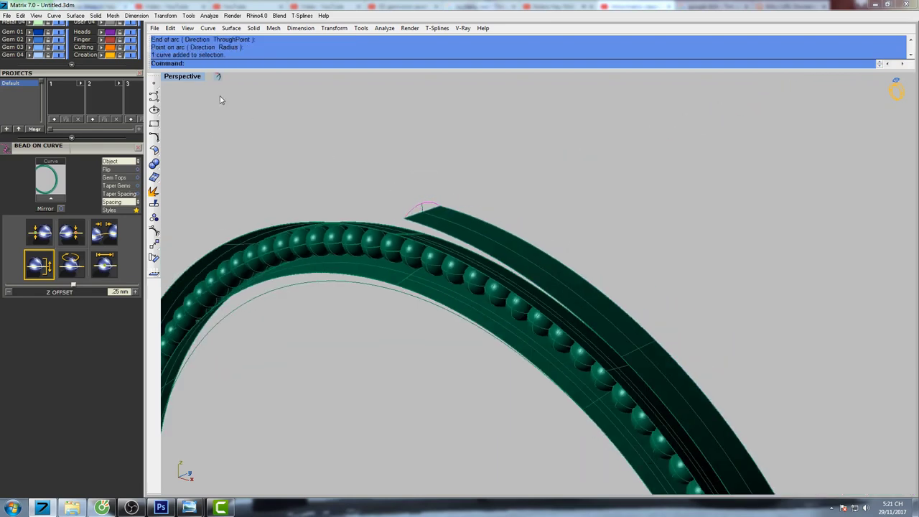
pyautogui.doubleClick(191, 77)
pyautogui.scroll(-5, 410, 316)
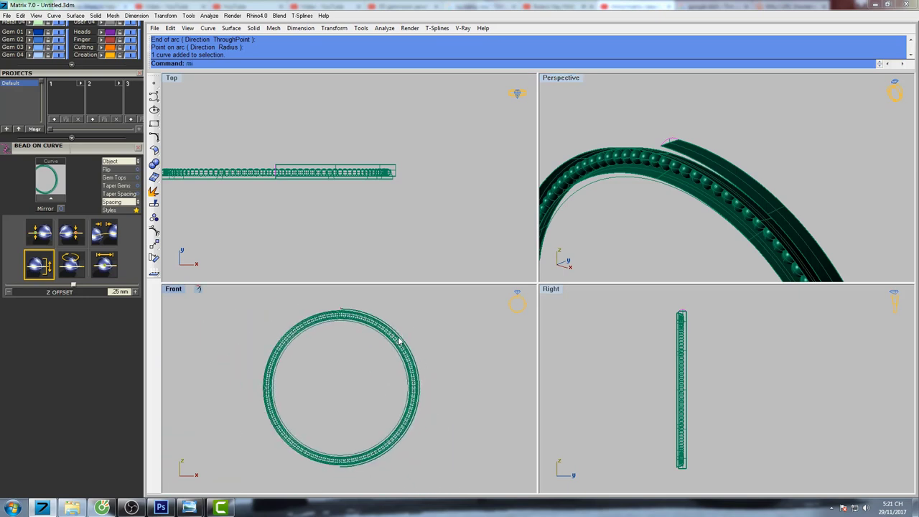
pyautogui.press('Return')
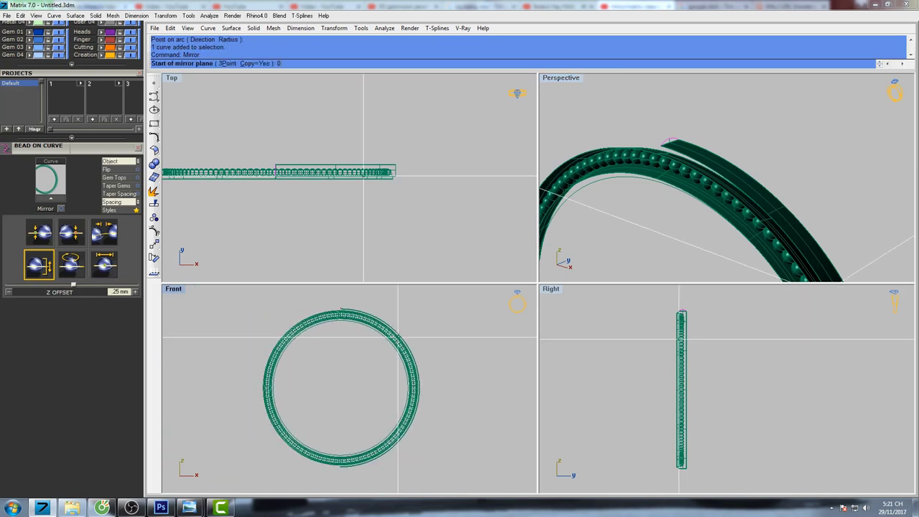
pyautogui.click(399, 337)
pyautogui.click(524, 385)
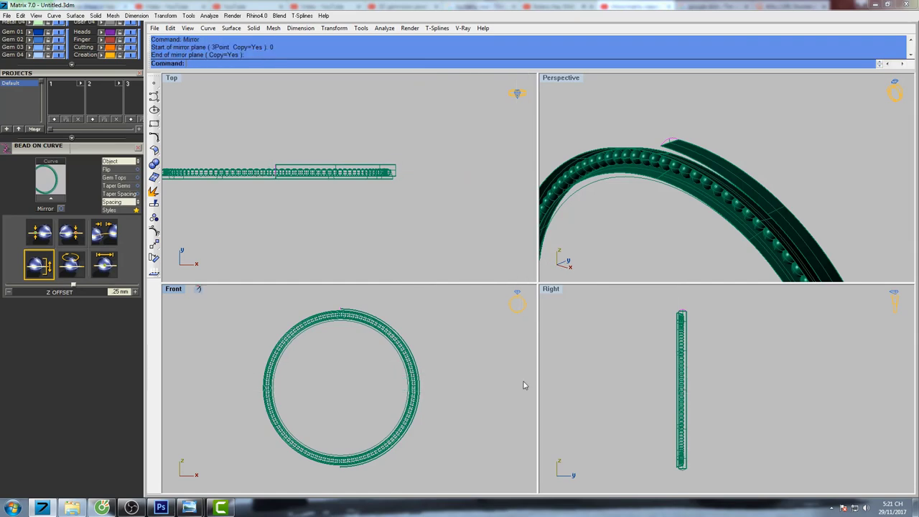
# Step: Start a Sweep2 with the strip's two long surface edges as rails and the upper arc as the first cross section
pyautogui.doubleClick(572, 79)
pyautogui.moveTo(604, 189); pyautogui.dragTo(479, 214, button='right')
pyautogui.scroll(-4, 565, 222)
pyautogui.scroll(2, 494, 209)
pyautogui.write('sw')
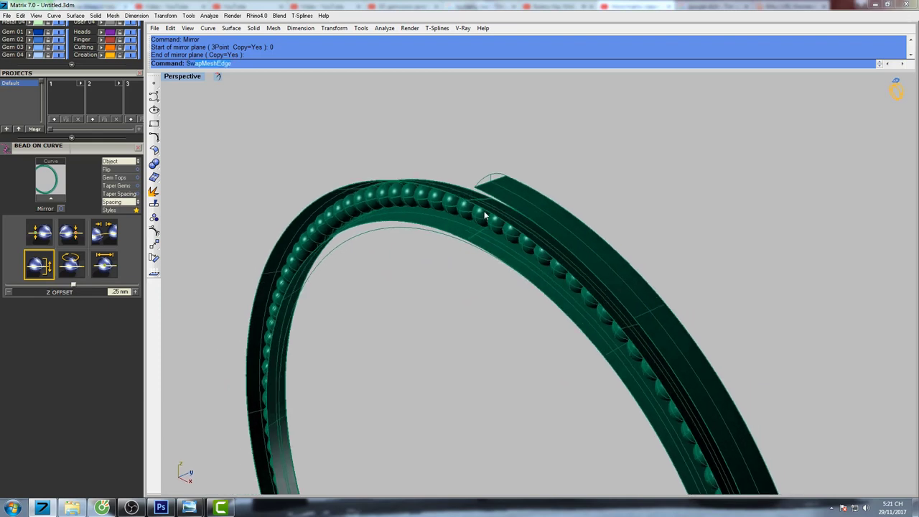
pyautogui.click(209, 99)
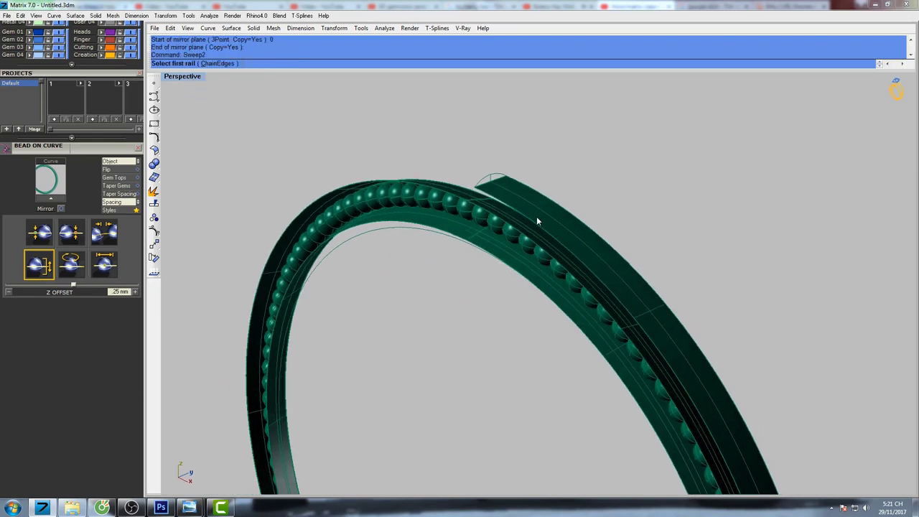
pyautogui.click(492, 195)
pyautogui.click(511, 222)
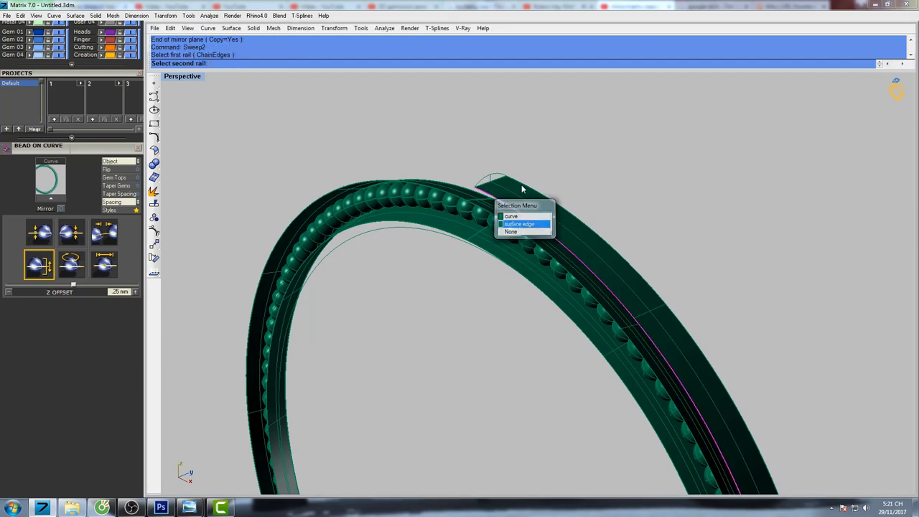
pyautogui.click(524, 185)
pyautogui.click(490, 177)
# Step: Add the lower arc as the second cross section and complete the two-rail sweep with Maintain height and Simple sweep enabled
pyautogui.scroll(-4, 491, 178)
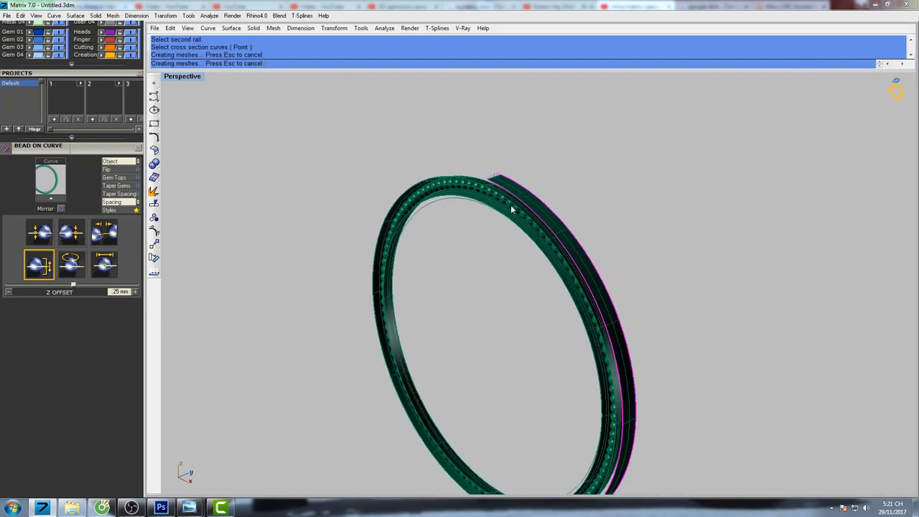
pyautogui.keyDown('shift'); pyautogui.moveTo(540, 312); pyautogui.dragTo(538, 166, button='right'); pyautogui.keyUp('shift')
pyautogui.moveTo(552, 341); pyautogui.dragTo(623, 326, button='right')
pyautogui.keyDown('shift'); pyautogui.moveTo(470, 388); pyautogui.dragTo(653, 212, button='right'); pyautogui.keyUp('shift')
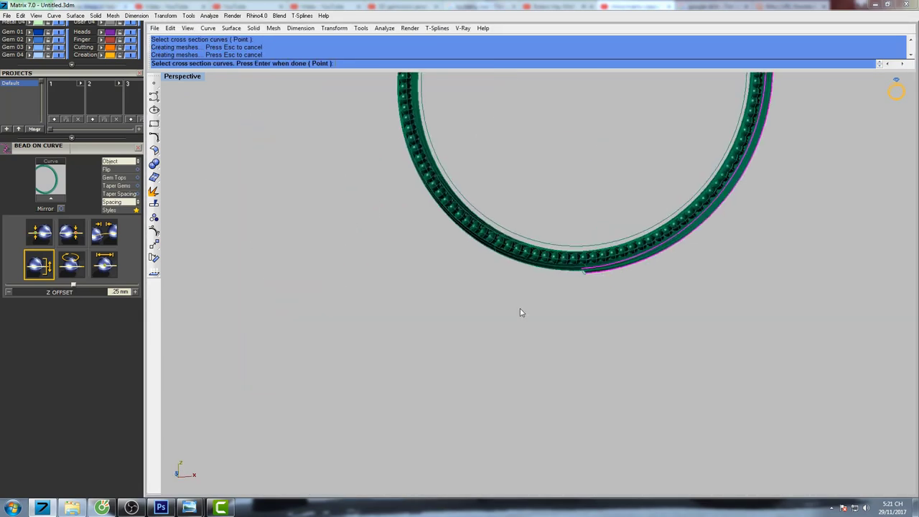
pyautogui.moveTo(521, 312); pyautogui.dragTo(541, 287, button='right')
pyautogui.scroll(6, 541, 286)
pyautogui.click(557, 261)
pyautogui.scroll(-4, 573, 285)
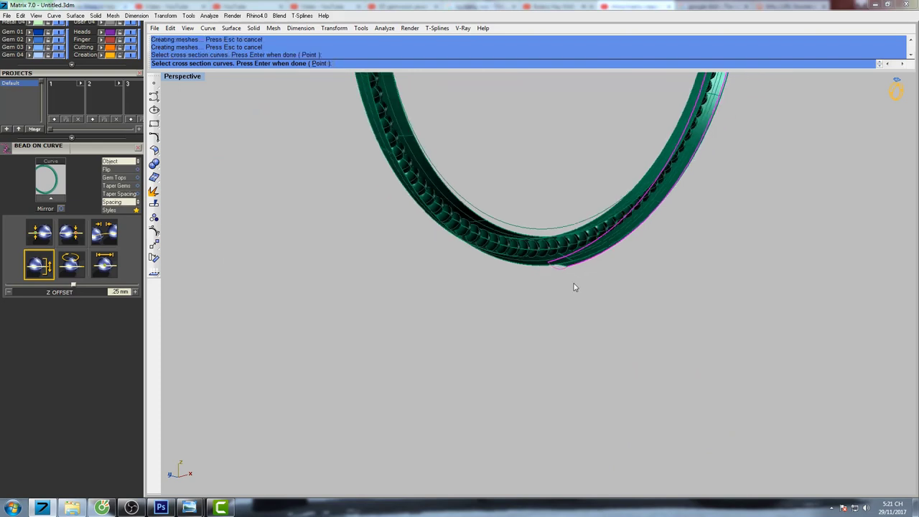
pyautogui.rightClick(573, 284)
pyautogui.click(703, 192)
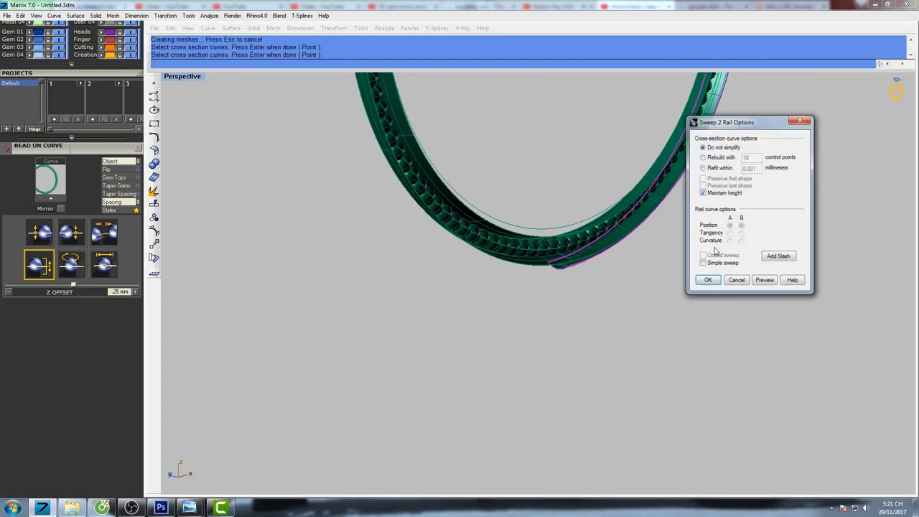
pyautogui.click(703, 263)
pyautogui.click(708, 280)
# Step: Delete the flat extruded strip beneath the swept rim surface
pyautogui.moveTo(671, 244); pyautogui.dragTo(603, 214, button='right')
pyautogui.scroll(-4, 679, 188)
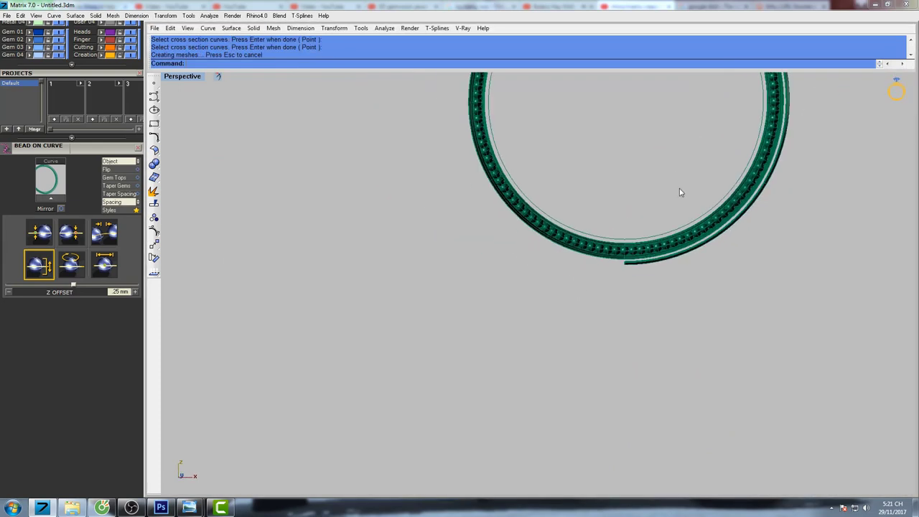
pyautogui.keyDown('shift'); pyautogui.moveTo(679, 188); pyautogui.dragTo(580, 362, button='right'); pyautogui.keyUp('shift')
pyautogui.moveTo(630, 155); pyautogui.dragTo(689, 187, button='right')
pyautogui.scroll(6, 528, 123)
pyautogui.scroll(2, 528, 127)
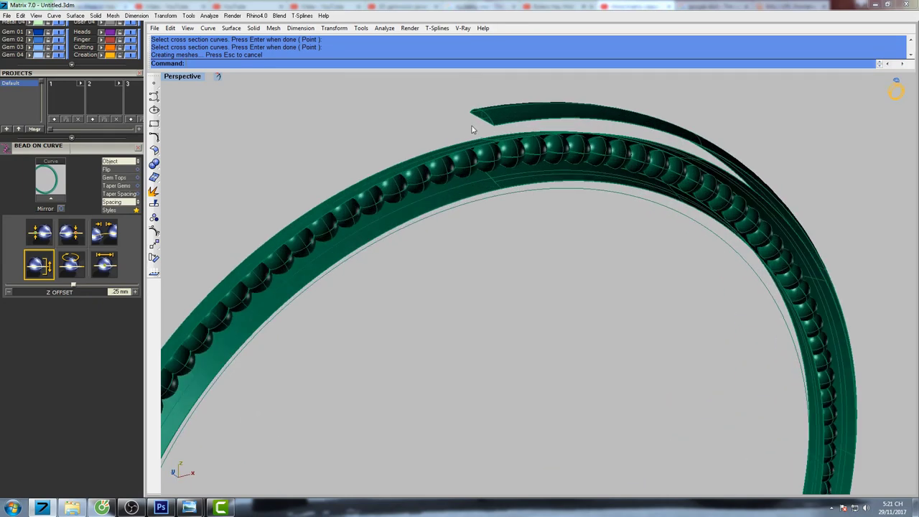
pyautogui.click(475, 117)
pyautogui.keyDown('shift'); pyautogui.moveTo(517, 159); pyautogui.dragTo(521, 195, button='right'); pyautogui.keyUp('shift')
pyautogui.write('d: D')
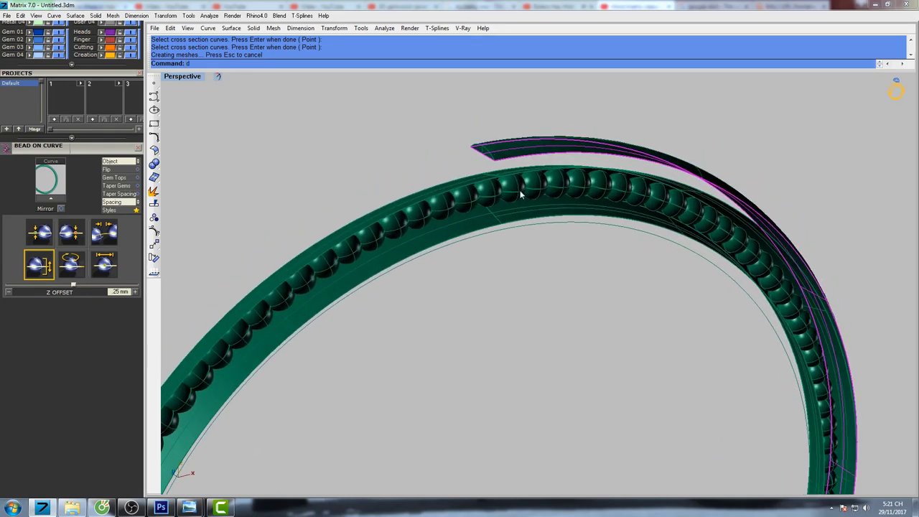
pyautogui.write('el')
pyautogui.press('Return')
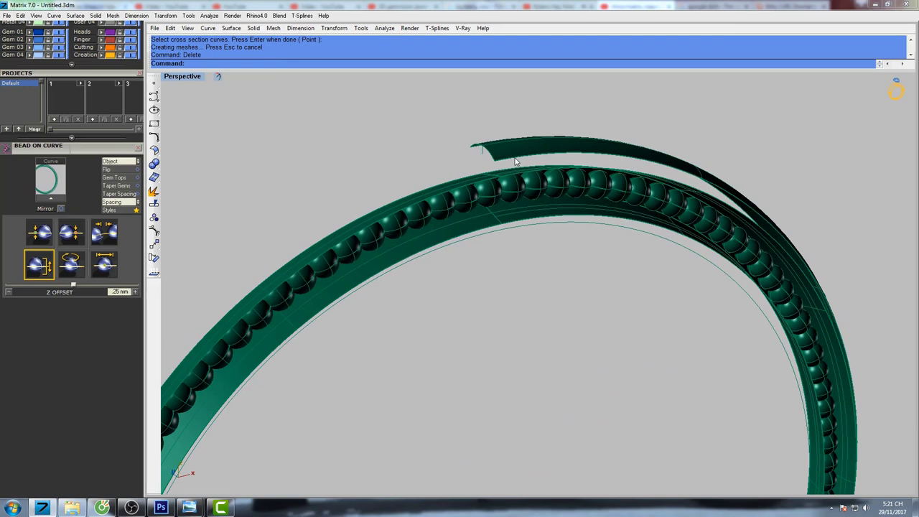
# Step: Turn on the swept surface's control points in the maximized Front view and select those at its upper and lower ends
pyautogui.click(515, 147)
pyautogui.scroll(-4, 517, 151)
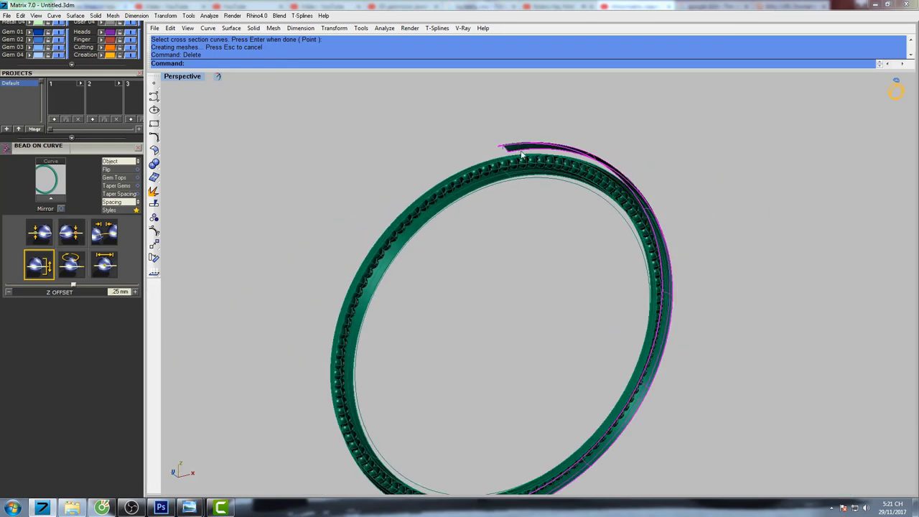
pyautogui.hotkey('ctrl', 'F2')
pyautogui.moveTo(564, 144); pyautogui.dragTo(535, 150, button='right')
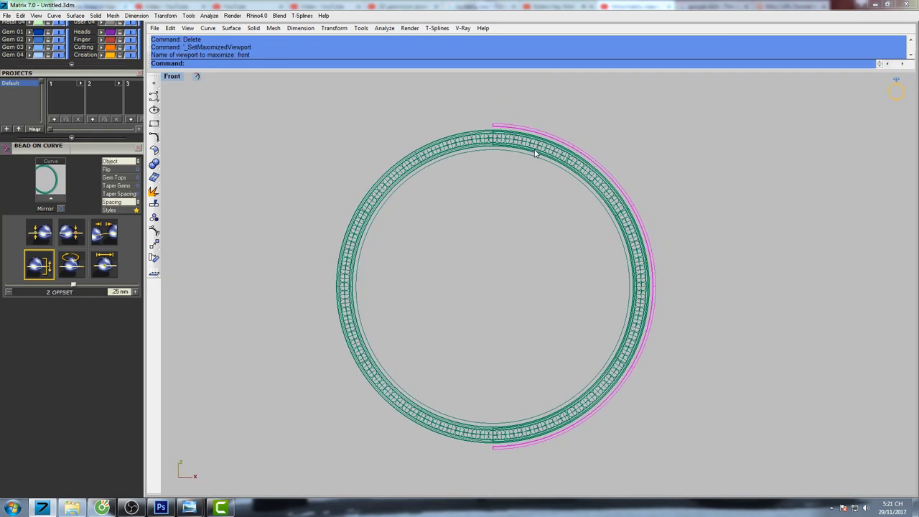
pyautogui.press('F10')
pyautogui.moveTo(489, 109); pyautogui.dragTo(502, 140)
pyautogui.moveTo(485, 395); pyautogui.dragTo(503, 466)
# Step: Align the selected end points to 0 with SetPt, setting only the X coordinate in World alignment
pyautogui.write('s')
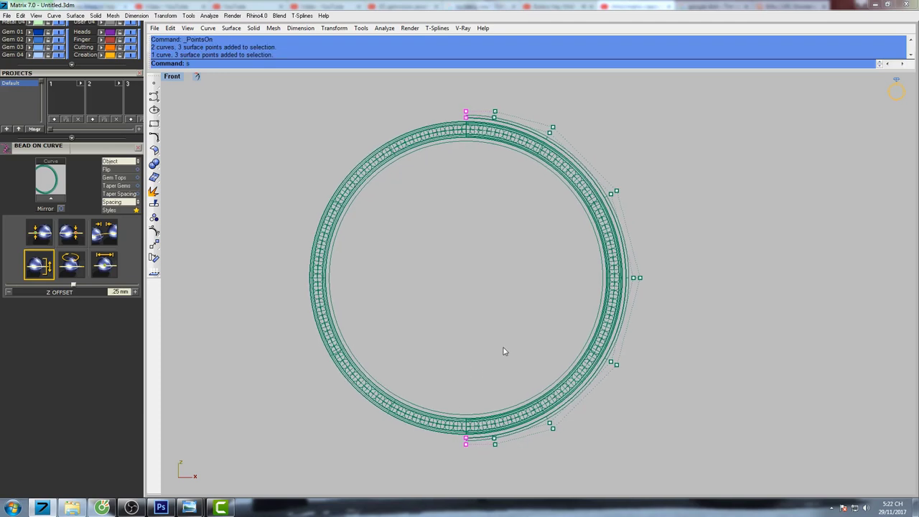
pyautogui.write('etActiveViewport')
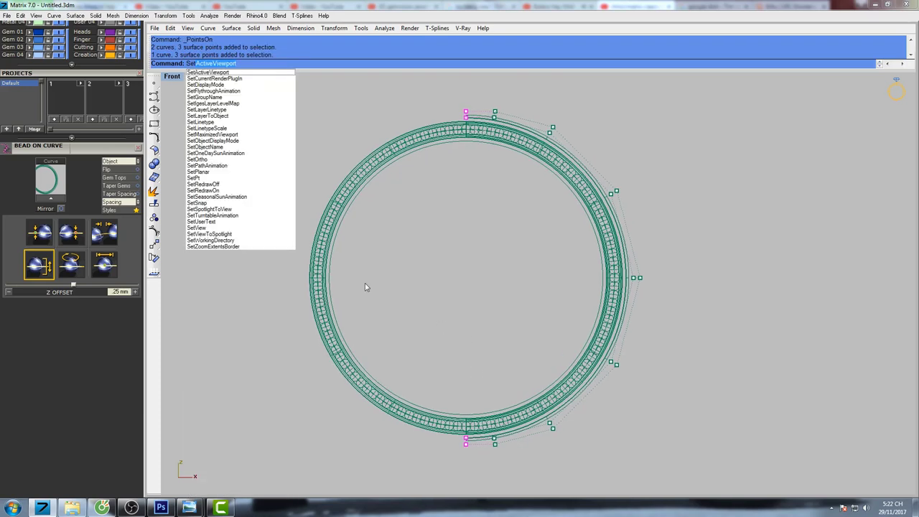
pyautogui.click(219, 178)
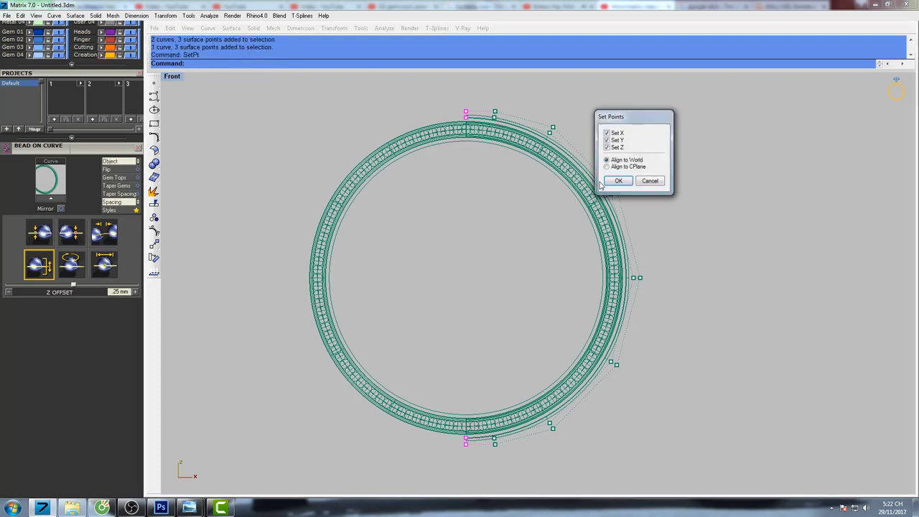
pyautogui.click(607, 147)
pyautogui.click(606, 140)
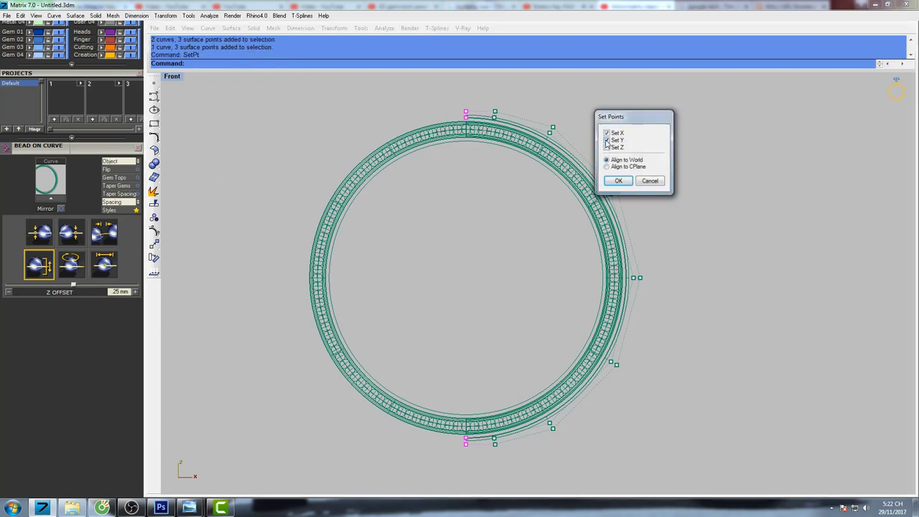
pyautogui.click(618, 180)
pyautogui.moveTo(620, 180); pyautogui.dragTo(598, 196, button='right')
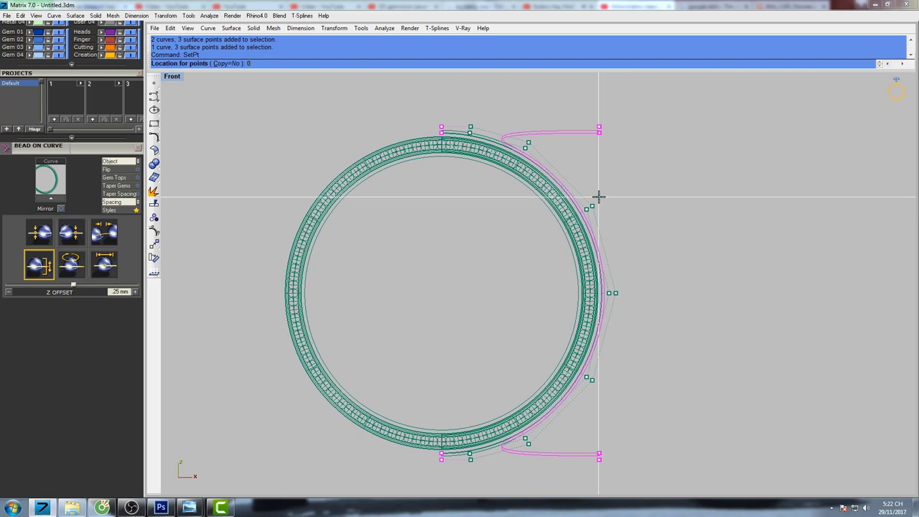
pyautogui.click(598, 196)
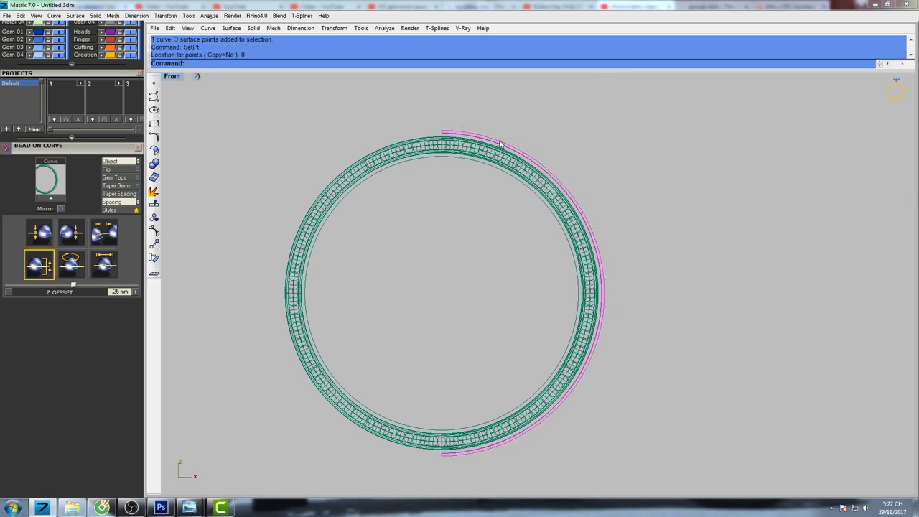
# Step: Mirror the half rim surface across the vertical axis through the origin (0), keeping the original
pyautogui.moveTo(538, 146); pyautogui.dragTo(518, 155, button='right')
pyautogui.write('mand: Mirror')
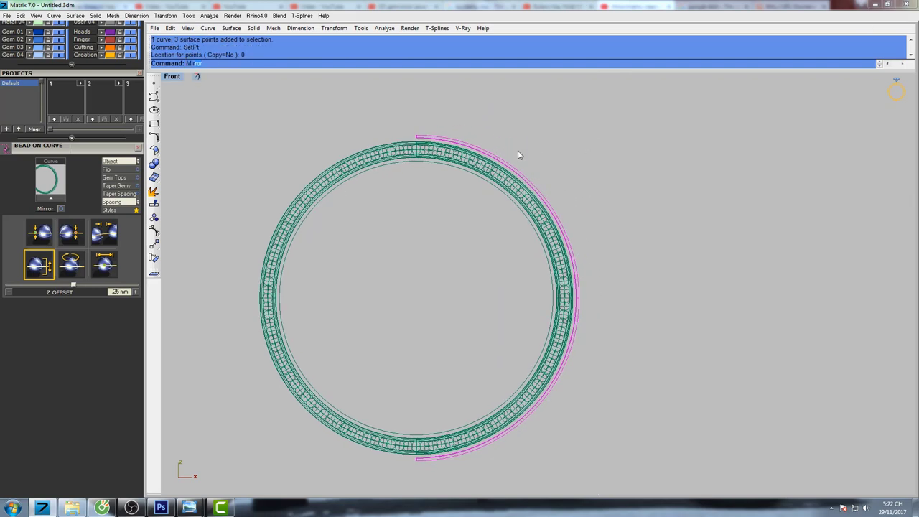
pyautogui.press('Return')
pyautogui.write('0')
pyautogui.press('Return')
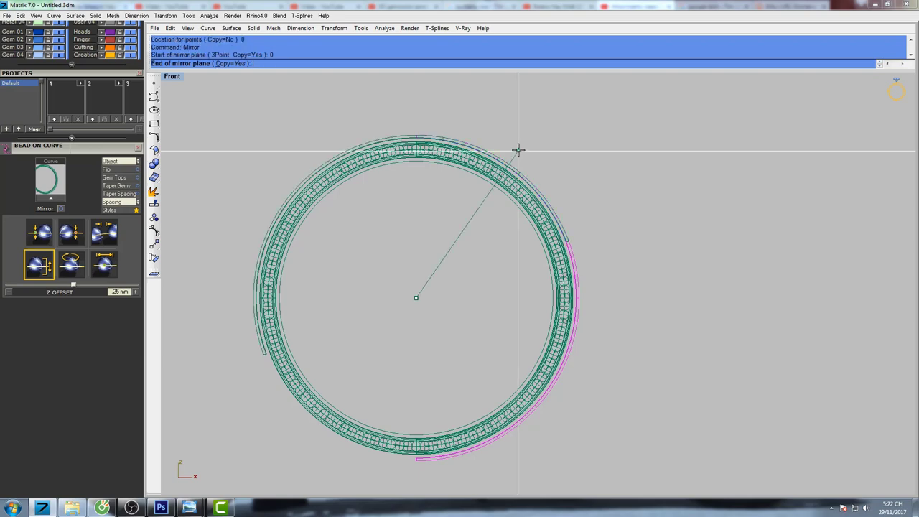
pyautogui.click(423, 94)
pyautogui.scroll(3, 416, 141)
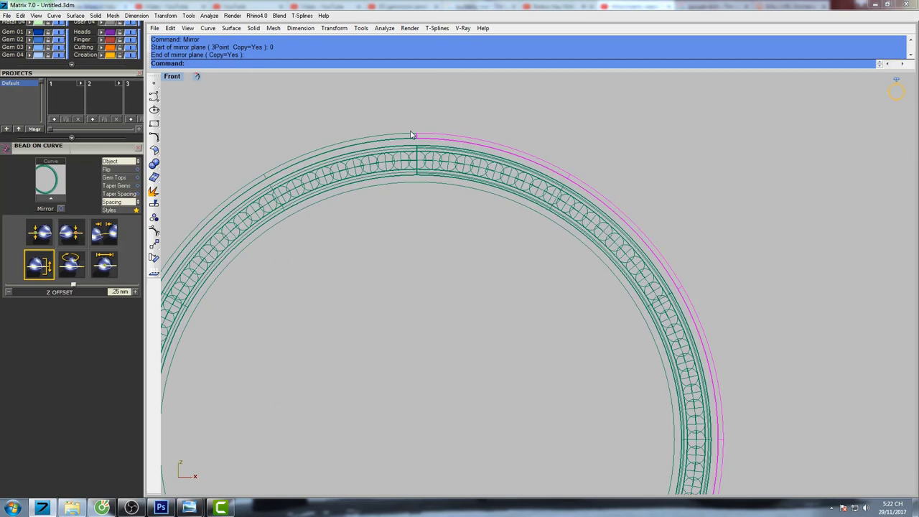
# Step: Join the mirrored rim halves into one full ring, and cap its open ends in the Perspective view
pyautogui.scroll(-5, 530, 158)
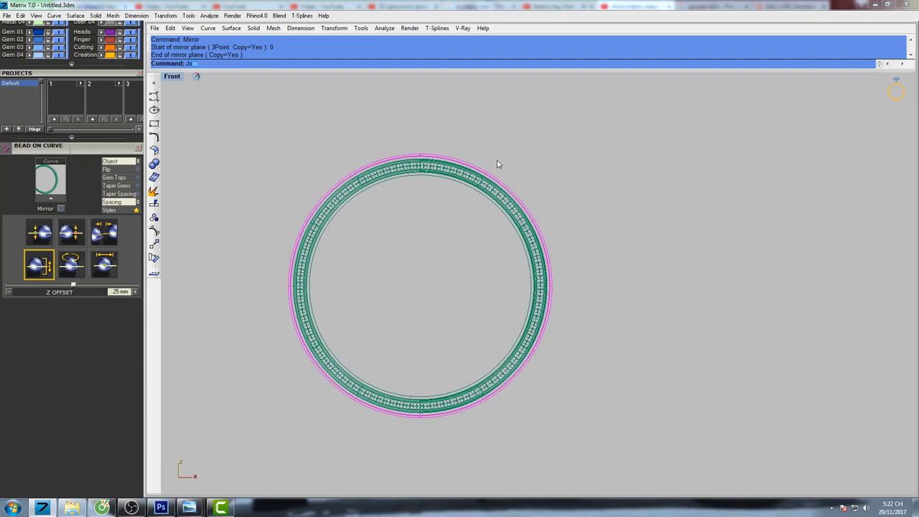
pyautogui.write('Jo')
pyautogui.press('Return')
pyautogui.moveTo(501, 160); pyautogui.dragTo(482, 170, button='right')
pyautogui.hotkey('ctrl', 'F4')
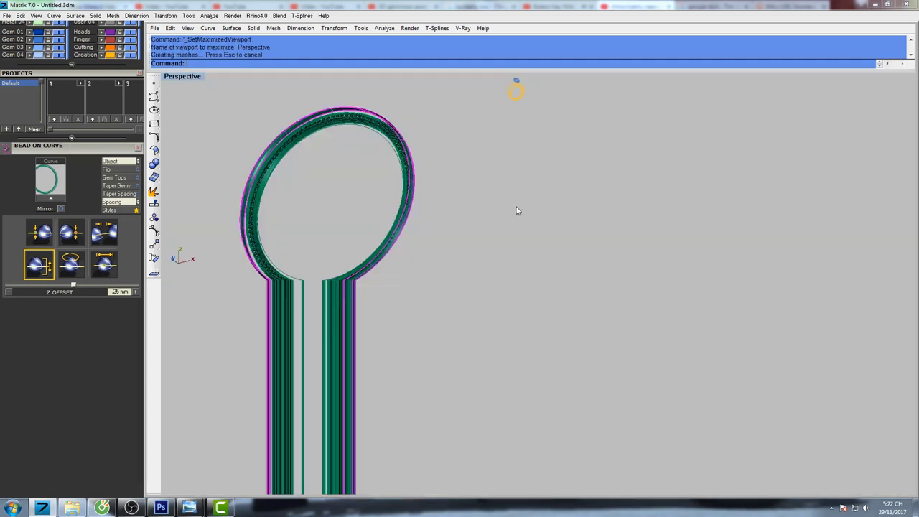
pyautogui.moveTo(517, 209)
pyautogui.keyDown('shift'); pyautogui.mouseDown(button='right')
pyautogui.moveTo(511, 194)
pyautogui.moveTo(433, 214)
pyautogui.moveTo(600, 180)
pyautogui.moveTo(603, 203)
pyautogui.moveTo(624, 141)
pyautogui.moveTo(610, 186)
pyautogui.moveTo(607, 171)
pyautogui.moveTo(585, 191)
pyautogui.mouseUp(button='right'); pyautogui.keyUp('shift')
pyautogui.write('Cap')
pyautogui.press('Return')
# Step: Flip the surface direction of the grooved band inside the capped rim with the Dir command
pyautogui.scroll(3, 501, 169)
pyautogui.moveTo(501, 169); pyautogui.dragTo(361, 168, button='right')
pyautogui.click(394, 179)
pyautogui.click(418, 200)
pyautogui.scroll(-8, 419, 200)
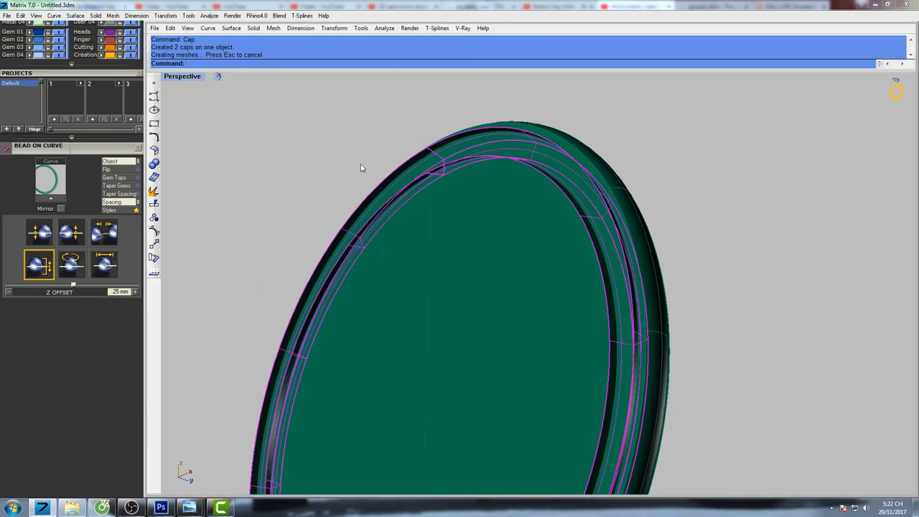
pyautogui.moveTo(108, 77); pyautogui.dragTo(114, 295)
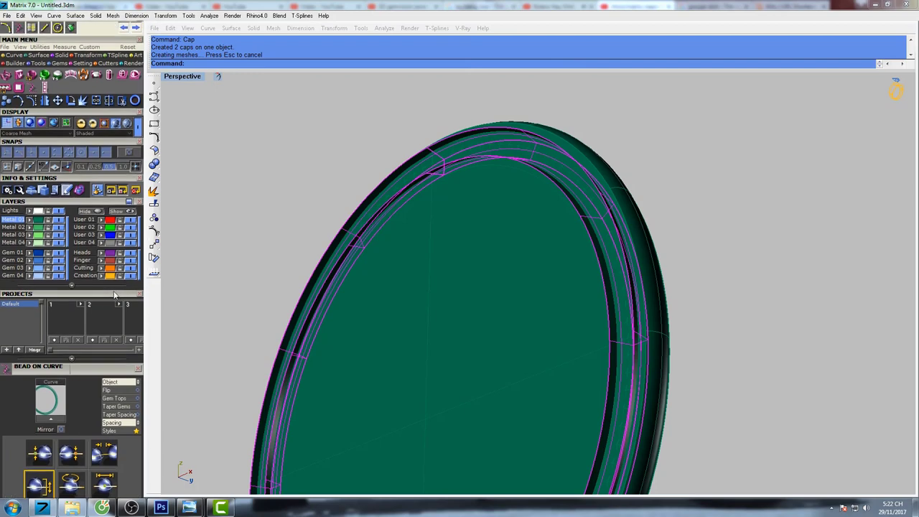
pyautogui.click(45, 49)
pyautogui.click(7, 74)
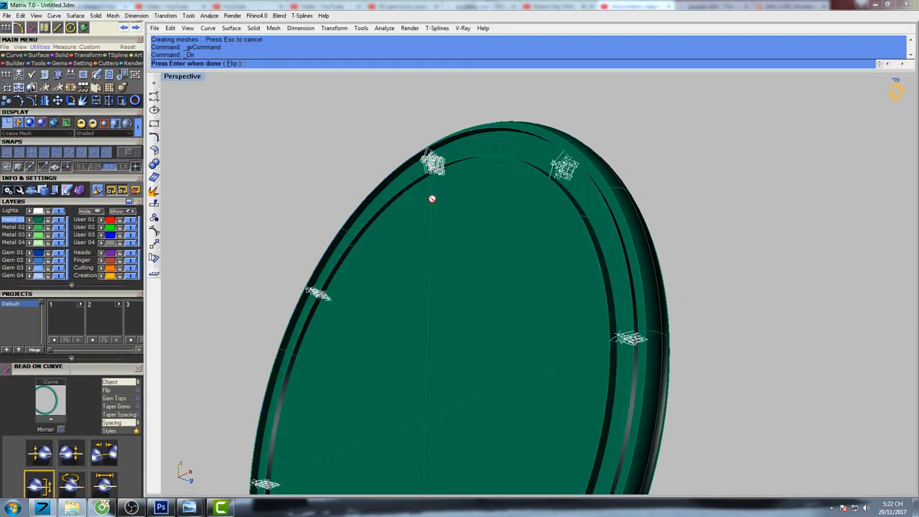
pyautogui.moveTo(431, 199); pyautogui.dragTo(441, 203, button='right')
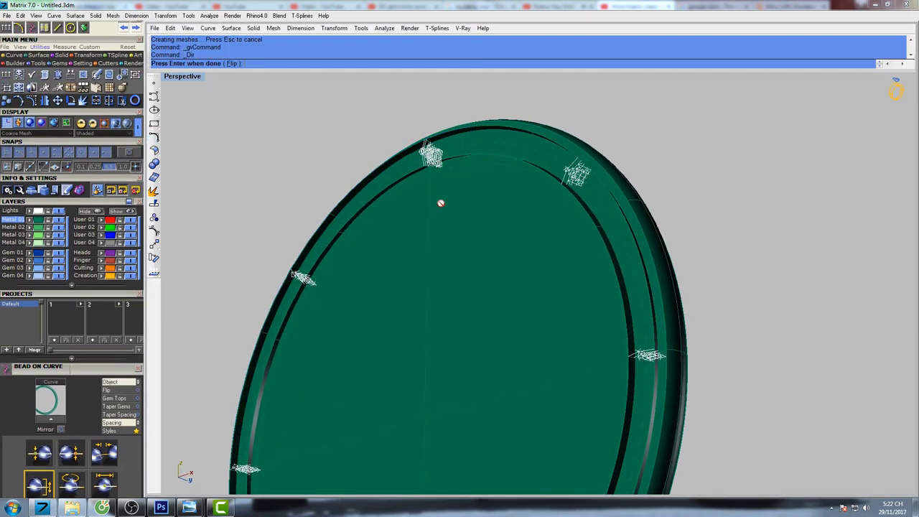
pyautogui.rightClick(357, 110)
# Step: Subtract the grooved band from the capped rim with BooleanDifference
pyautogui.moveTo(500, 157); pyautogui.dragTo(478, 131, button='right')
pyautogui.click(511, 132)
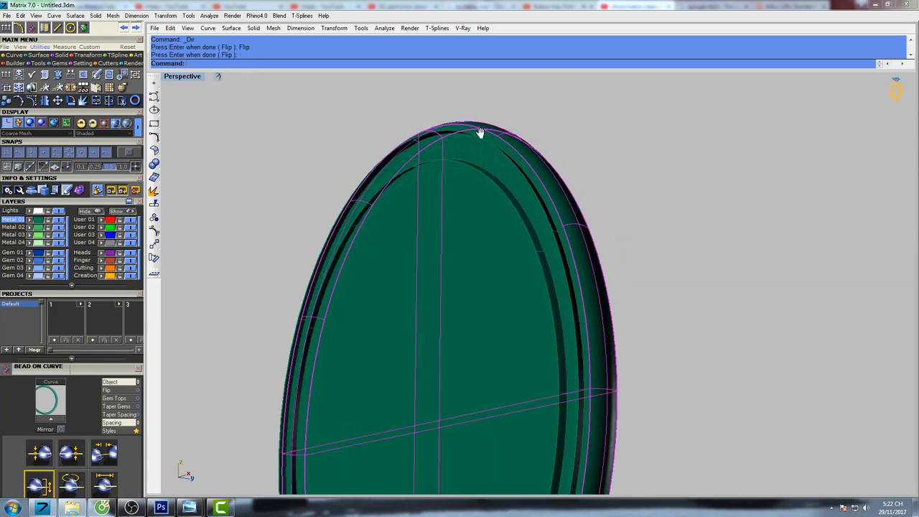
pyautogui.write('Boolean2Objects')
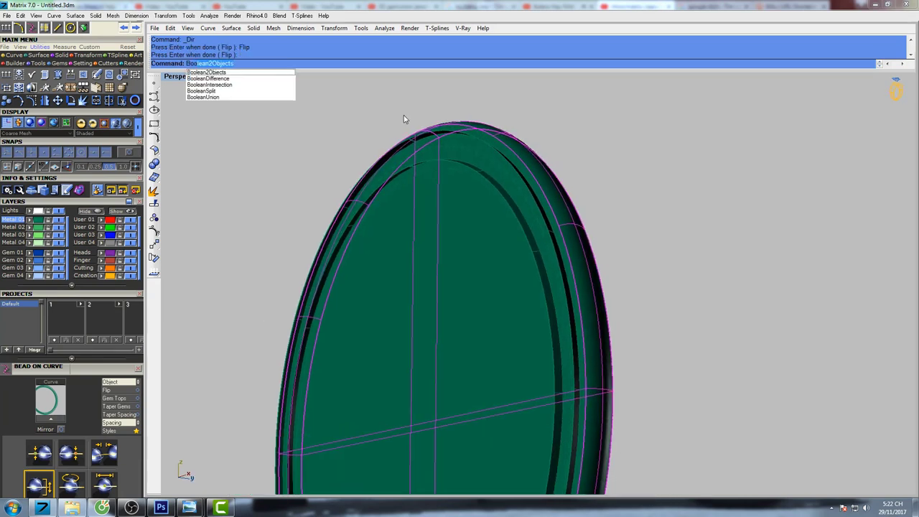
pyautogui.click(230, 81)
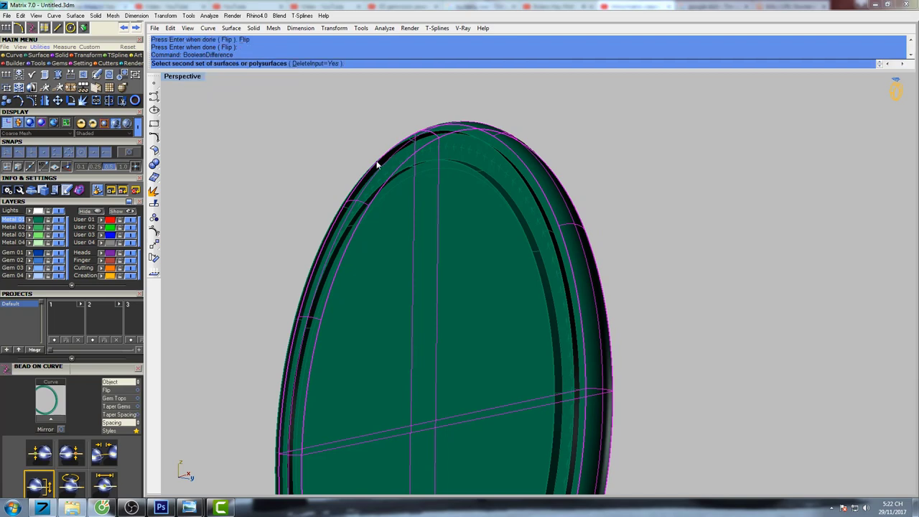
pyautogui.click(377, 163)
pyautogui.rightClick(387, 126)
pyautogui.moveTo(388, 127); pyautogui.dragTo(497, 138, button='right')
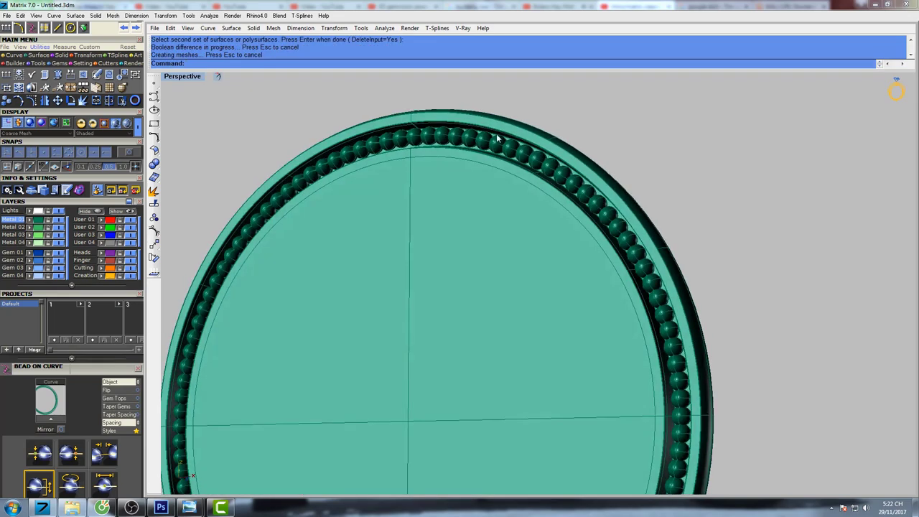
# Step: Assign the full circle of beads to the Lights layer
pyautogui.click(491, 146)
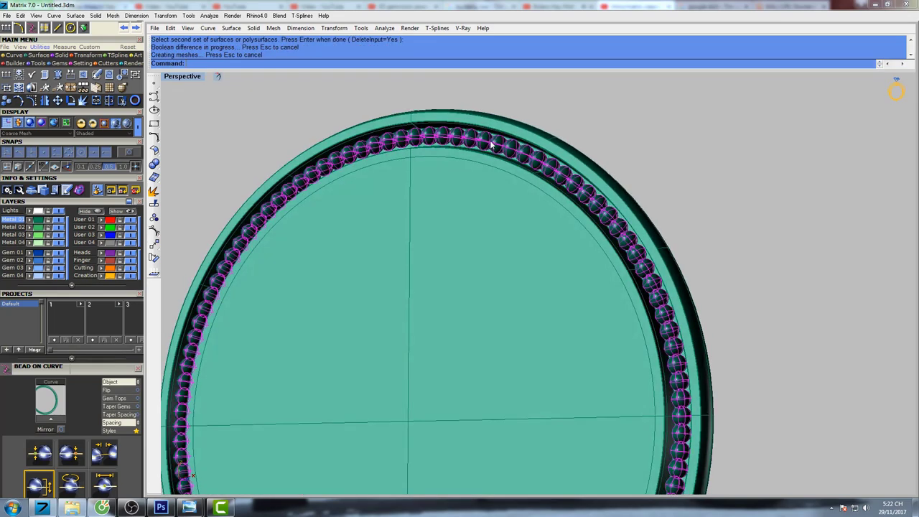
pyautogui.click(29, 211)
pyautogui.click(266, 113)
# Step: Examine the shaded bead row and rim from several angles in the Perspective view
pyautogui.moveTo(445, 158); pyautogui.dragTo(503, 174, button='right')
pyautogui.scroll(-3, 506, 175)
pyautogui.write('s')
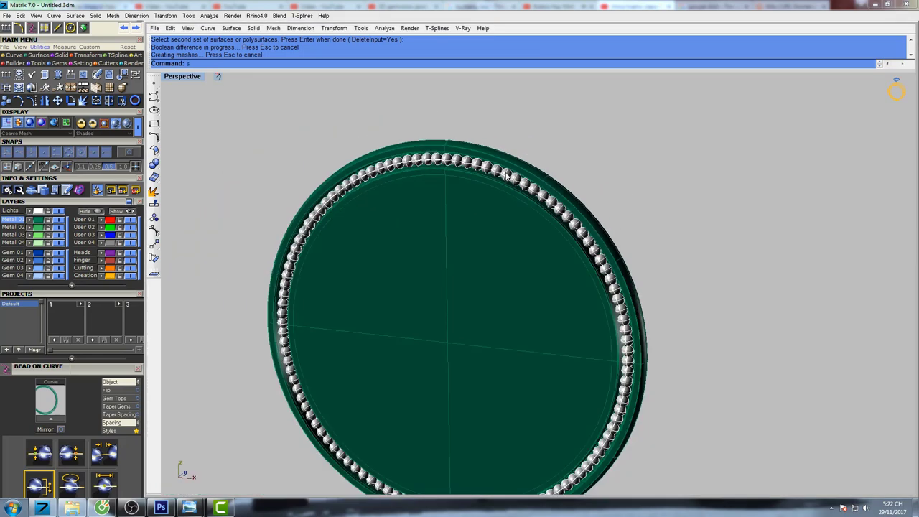
pyautogui.press('Return')
pyautogui.keyDown('shift'); pyautogui.moveTo(502, 208); pyautogui.dragTo(553, 212, button='right'); pyautogui.keyUp('shift')
pyautogui.moveTo(553, 211)
pyautogui.mouseDown(button='right')
pyautogui.moveTo(567, 172)
pyautogui.moveTo(546, 154)
pyautogui.moveTo(590, 131)
pyautogui.moveTo(622, 162)
pyautogui.moveTo(628, 186)
pyautogui.mouseUp(button='right')
pyautogui.press('Escape')
pyautogui.scroll(6, 597, 153)
pyautogui.write('s')
pyautogui.press('Return')
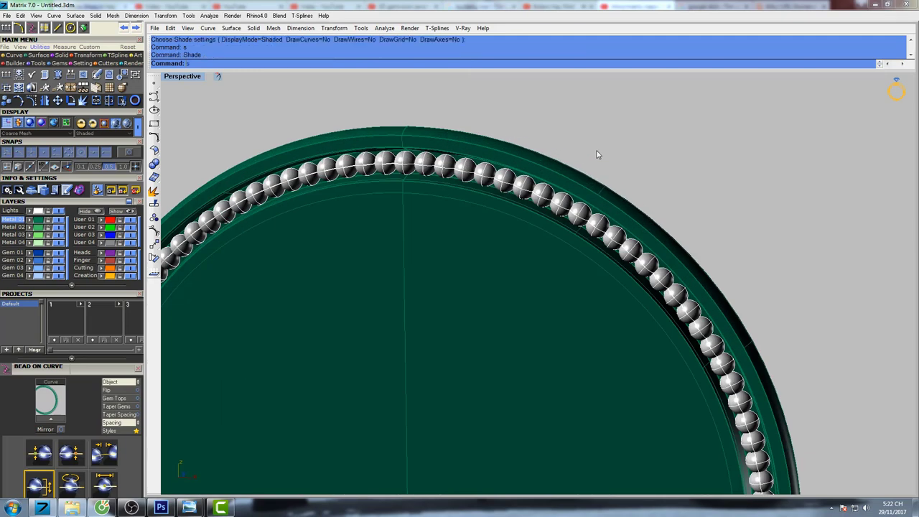
pyautogui.moveTo(596, 154)
pyautogui.mouseDown(button='right')
pyautogui.moveTo(564, 226)
pyautogui.moveTo(563, 134)
pyautogui.mouseUp(button='right')
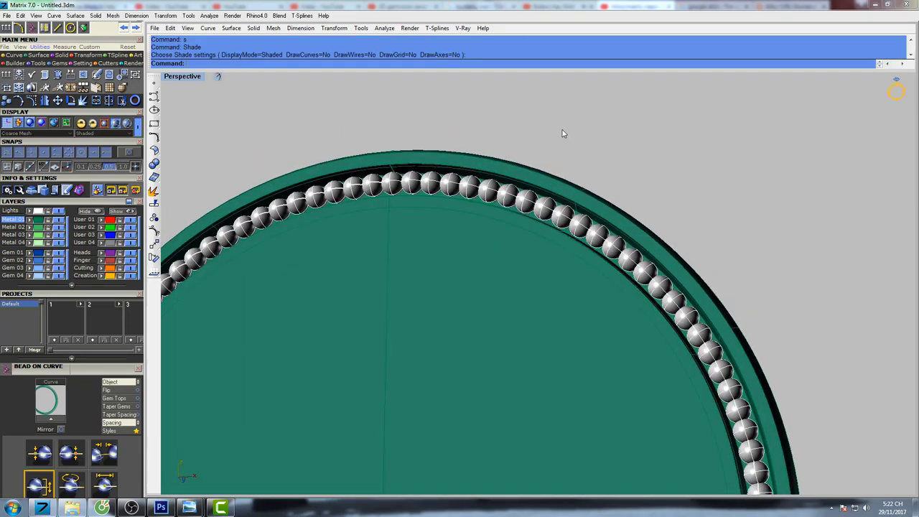
# Step: Extrude the inner circle with ExtrudeCrv on both sides, capped, so that it passes completely through the ring's thickness
pyautogui.hotkey('ctrl', 'F2')
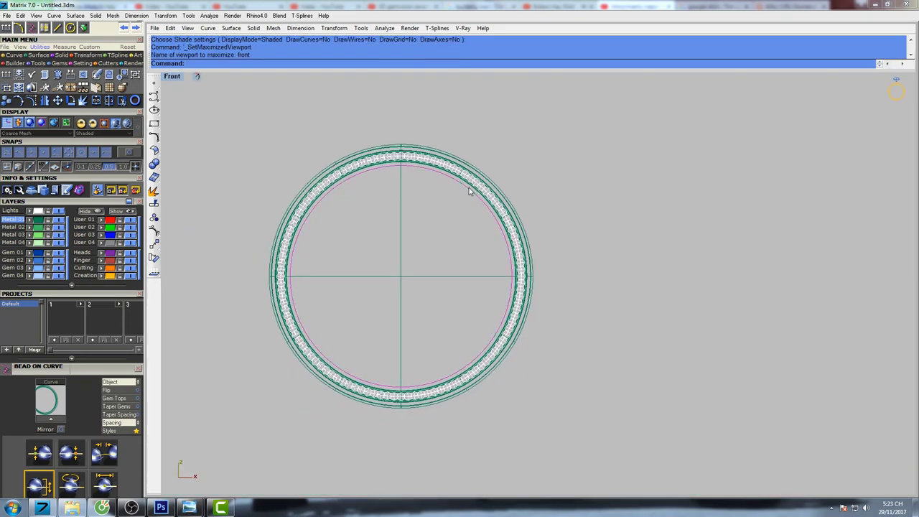
pyautogui.scroll(-1, 458, 180)
pyautogui.scroll(6, 457, 181)
pyautogui.scroll(-8, 455, 168)
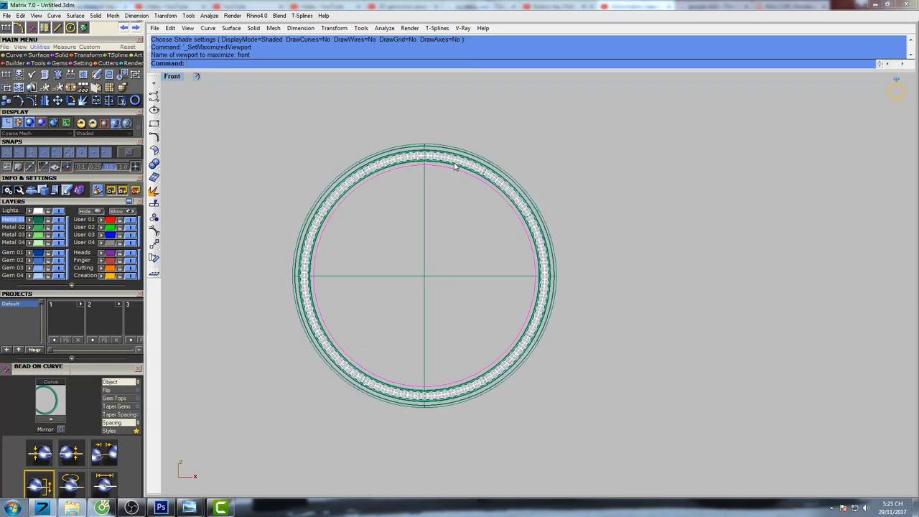
pyautogui.write('extru')
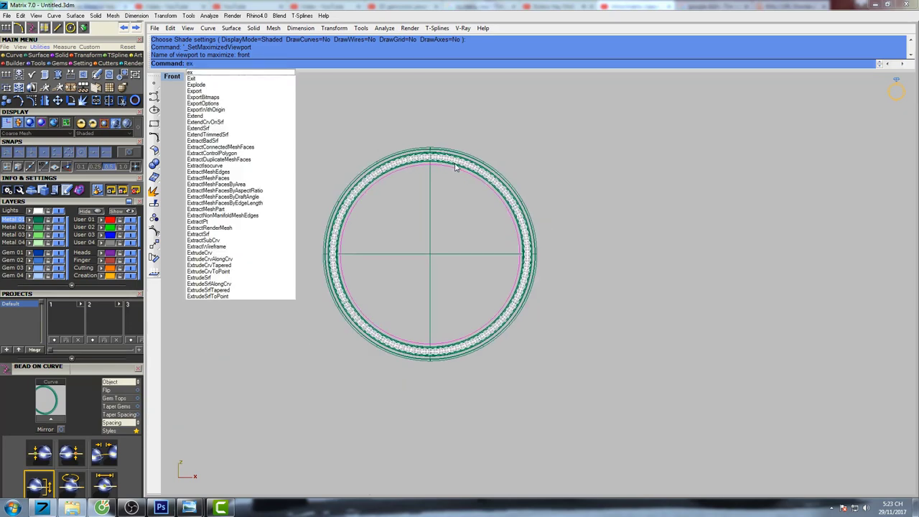
pyautogui.press('Return')
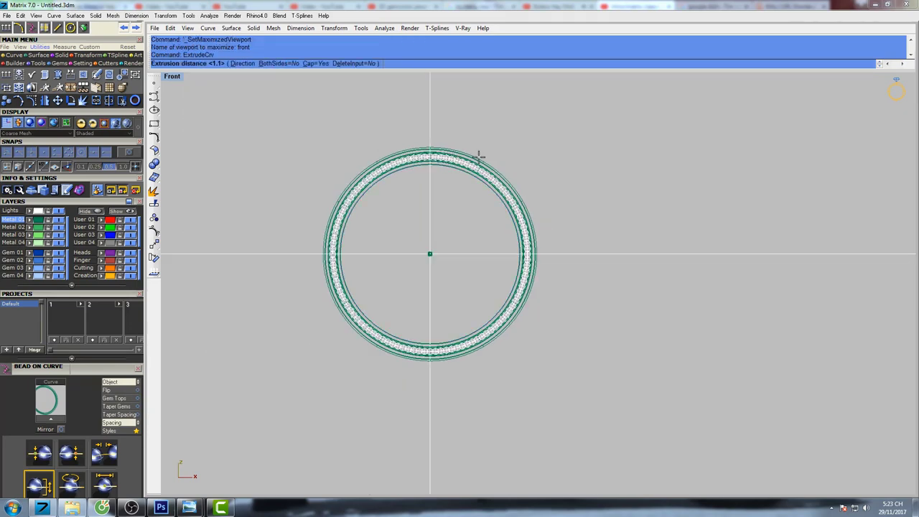
pyautogui.doubleClick(172, 76)
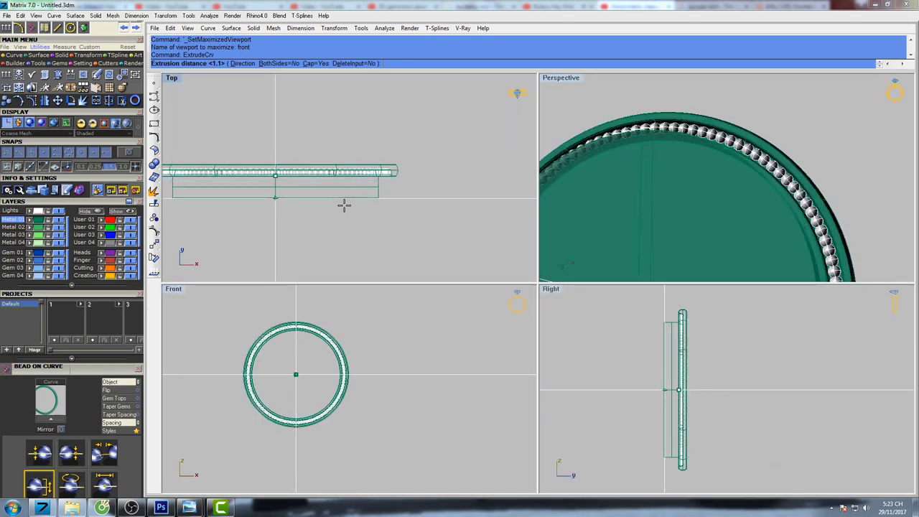
pyautogui.click(285, 64)
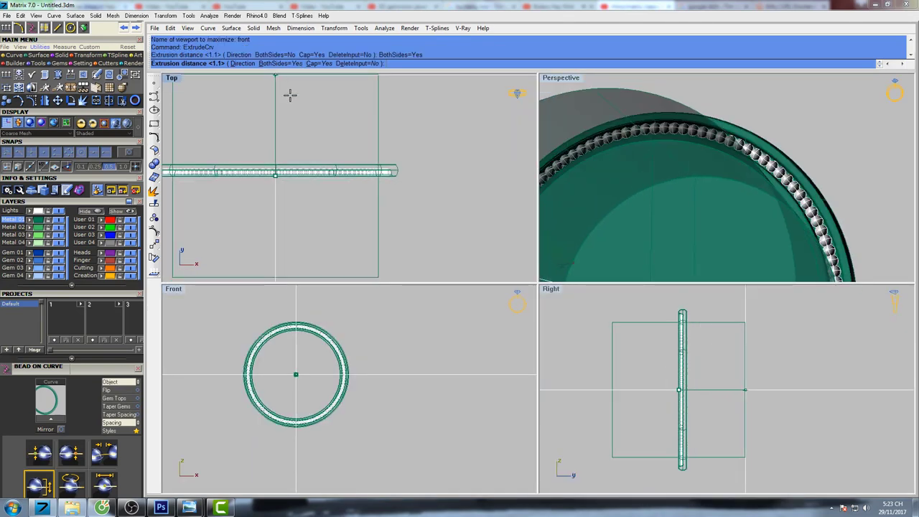
pyautogui.press('Return')
# Step: Subtract the extruded cylinder from the ring body with BooleanDifference to open the finger hole
pyautogui.moveTo(777, 126); pyautogui.dragTo(755, 152, button='right')
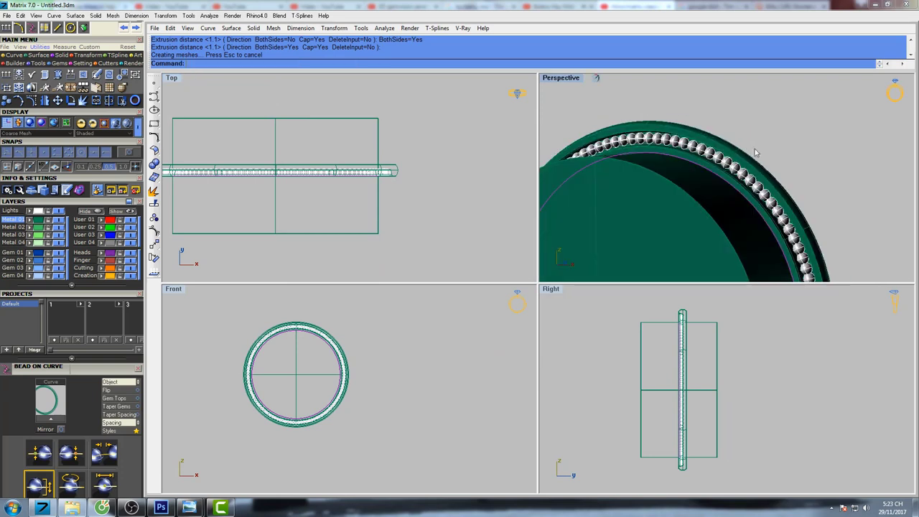
pyautogui.click(727, 142)
pyautogui.write('b')
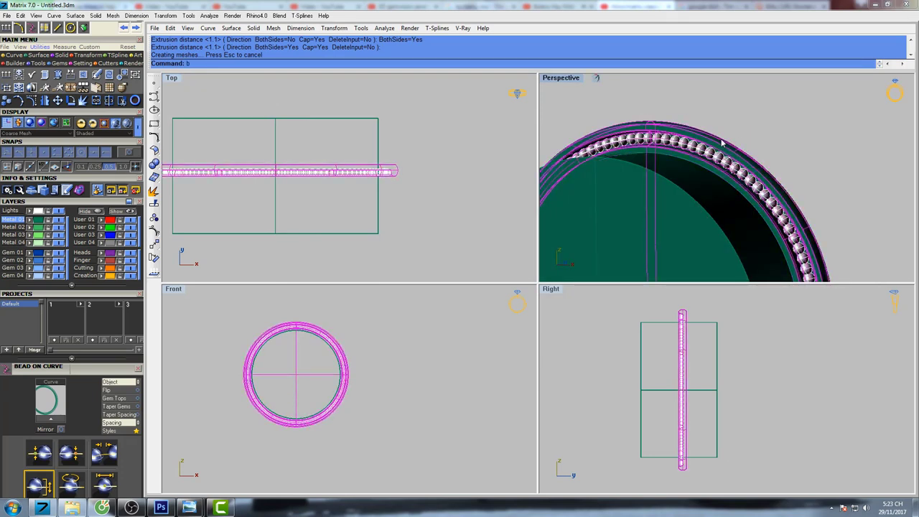
pyautogui.write('oolean2Objects')
pyautogui.click(227, 78)
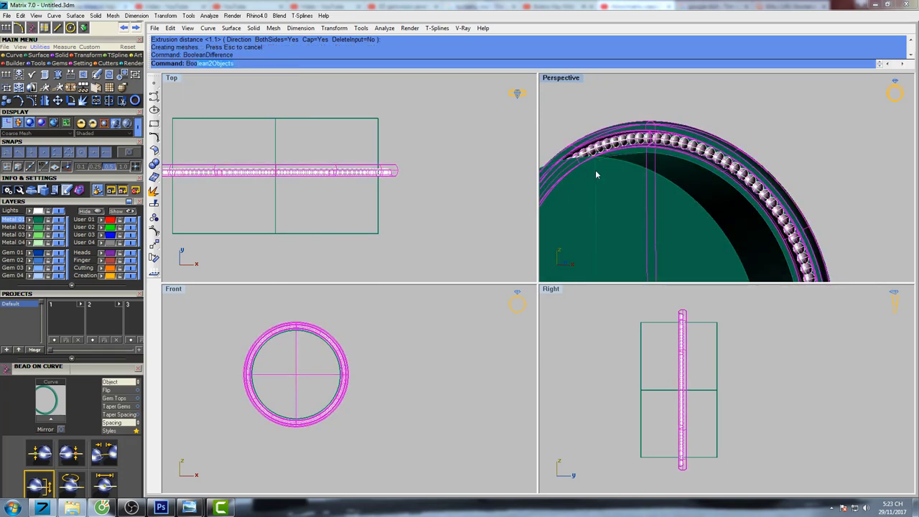
pyautogui.press('Return')
pyautogui.click(636, 179)
pyautogui.press('Return')
pyautogui.moveTo(641, 180); pyautogui.dragTo(655, 138, button='right')
pyautogui.scroll(-5, 651, 180)
pyautogui.scroll(-3, 641, 141)
pyautogui.click(433, 183)
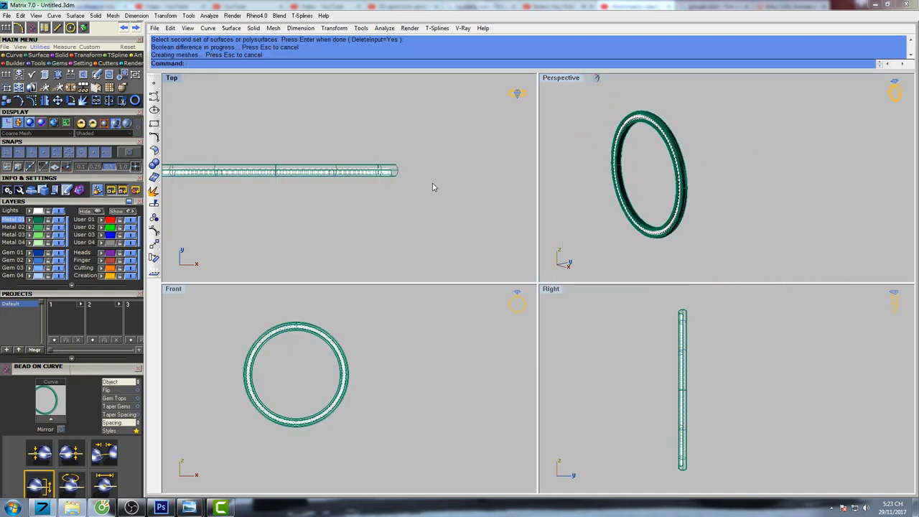
# Step: Select the whole ring with its beads and curves in the Top view and move it 1 mm toward negative Y
pyautogui.moveTo(432, 188); pyautogui.dragTo(460, 200, button='right')
pyautogui.moveTo(420, 154); pyautogui.dragTo(187, 205)
pyautogui.moveTo(318, 159); pyautogui.dragTo(342, 196, button='right')
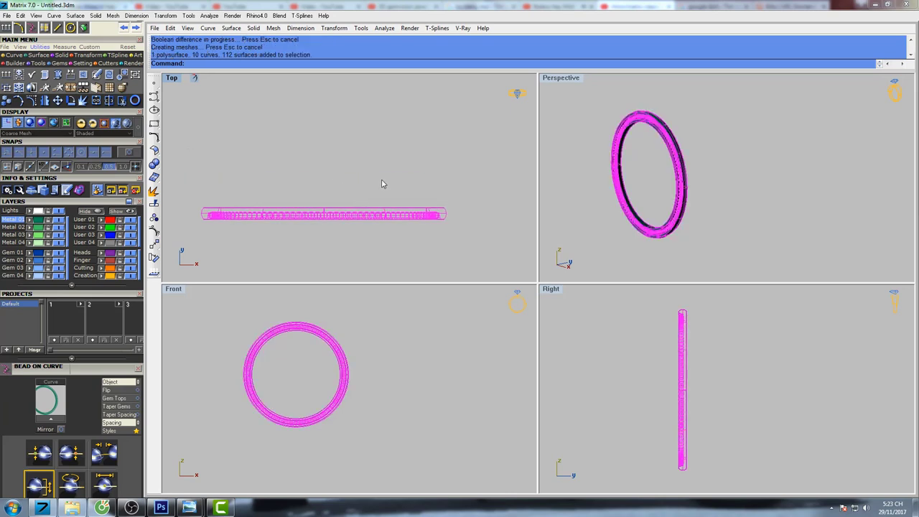
pyautogui.write('move')
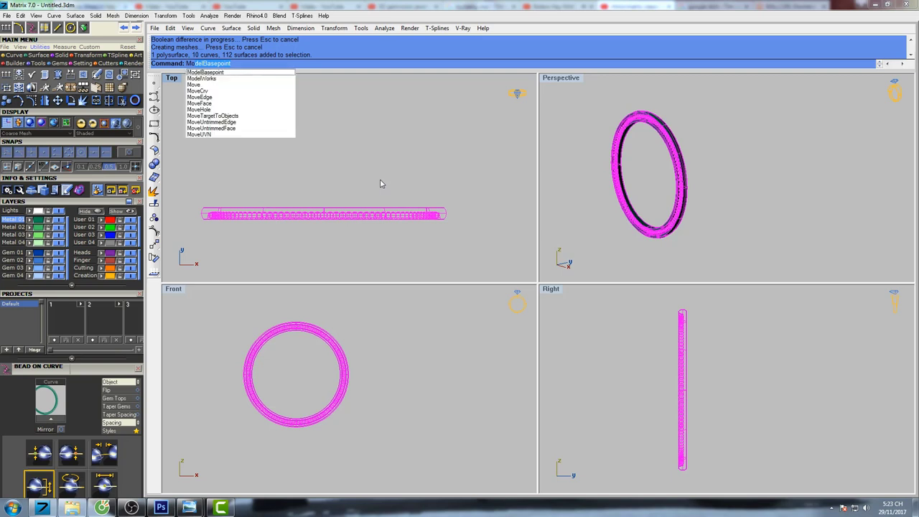
pyautogui.press('Return')
pyautogui.click(388, 162)
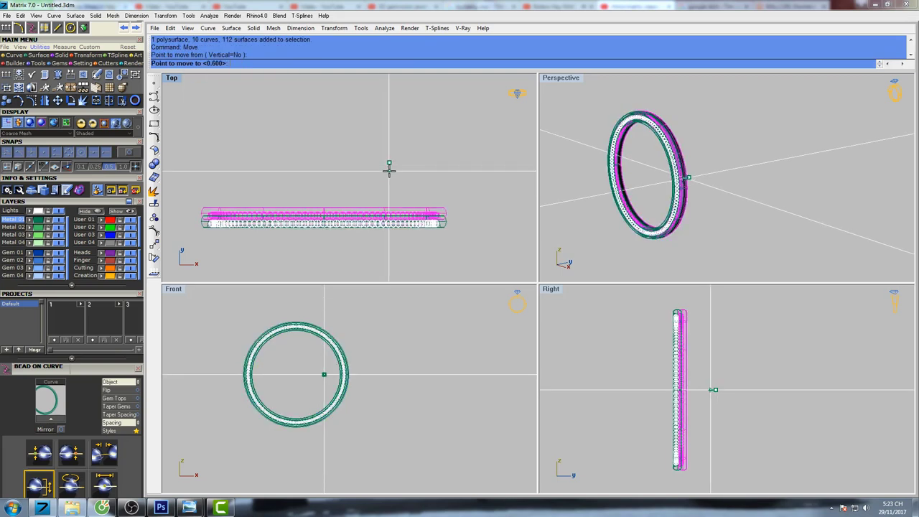
pyautogui.write('1')
pyautogui.press('Return')
pyautogui.click(388, 260)
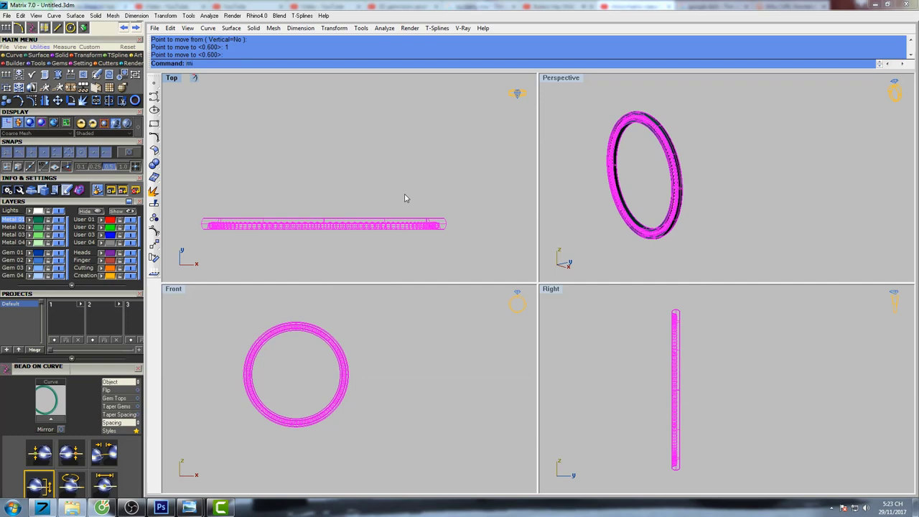
# Step: Mirror the selected beaded ring across the horizontal axis through the origin (0) in the Top view, keeping the original
pyautogui.write('Mirror')
pyautogui.press('Return')
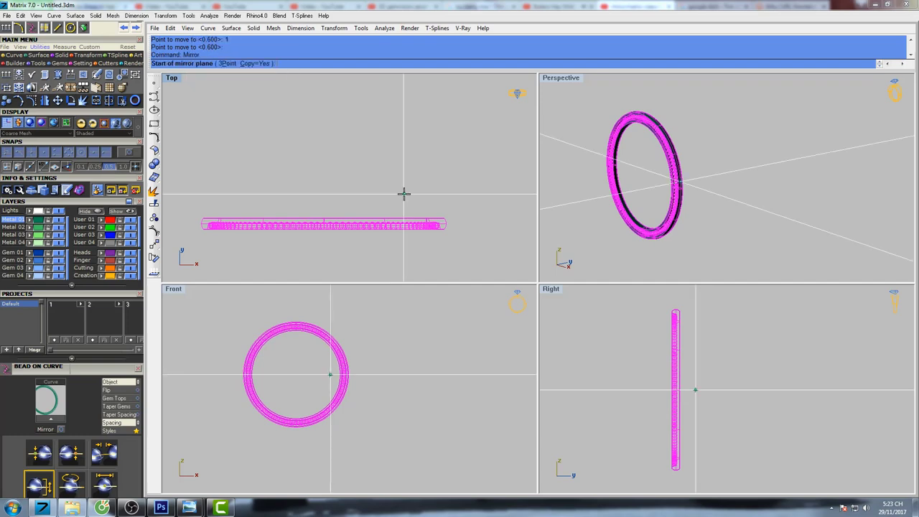
pyautogui.write('0')
pyautogui.press('Return')
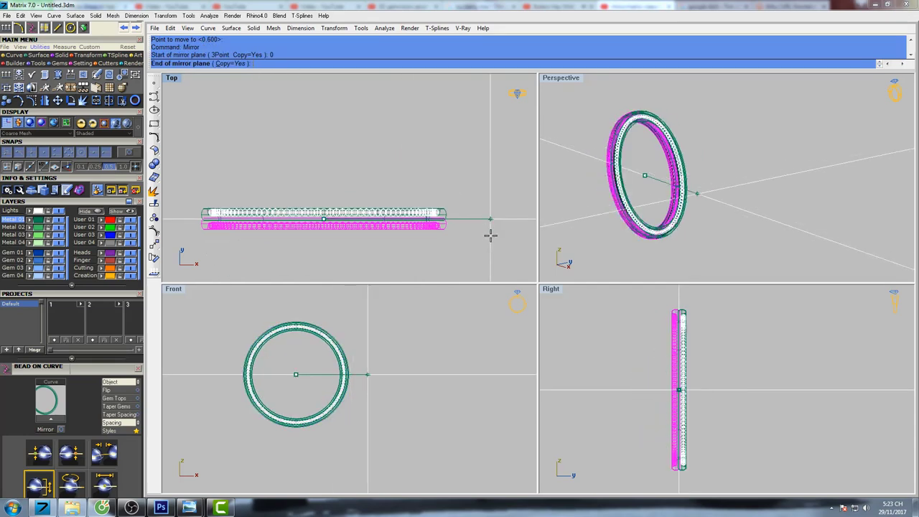
pyautogui.click(495, 232)
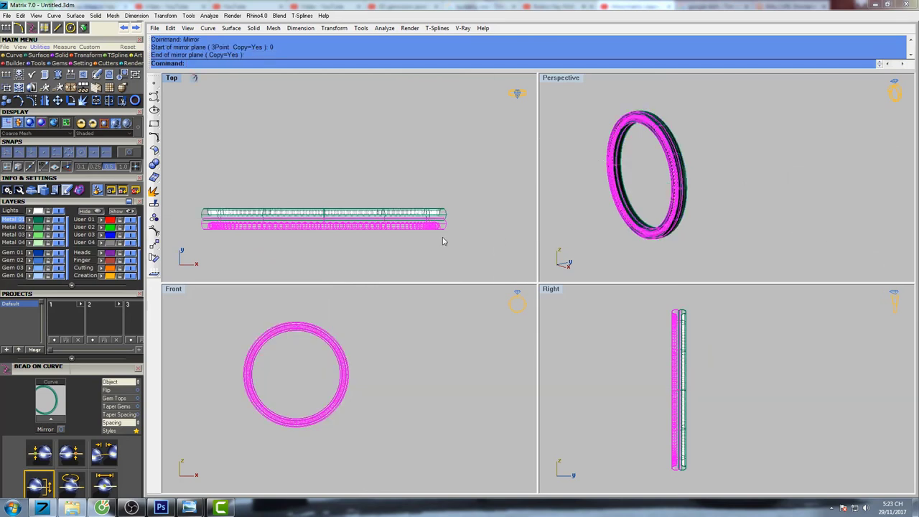
# Step: Move the selected original ring another 1 mm toward negative Y, away from its mirrored copy
pyautogui.write('Move')
pyautogui.press('Return')
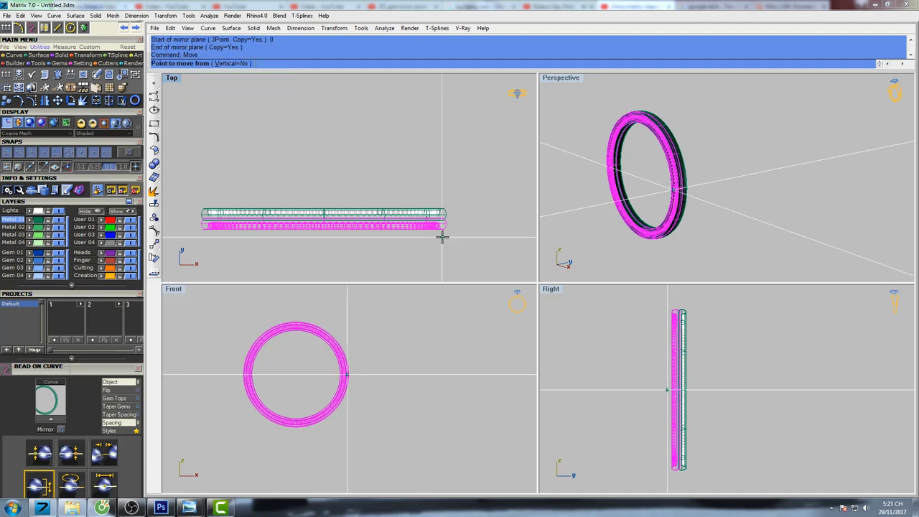
pyautogui.click(454, 213)
pyautogui.write('1')
pyautogui.press('Return')
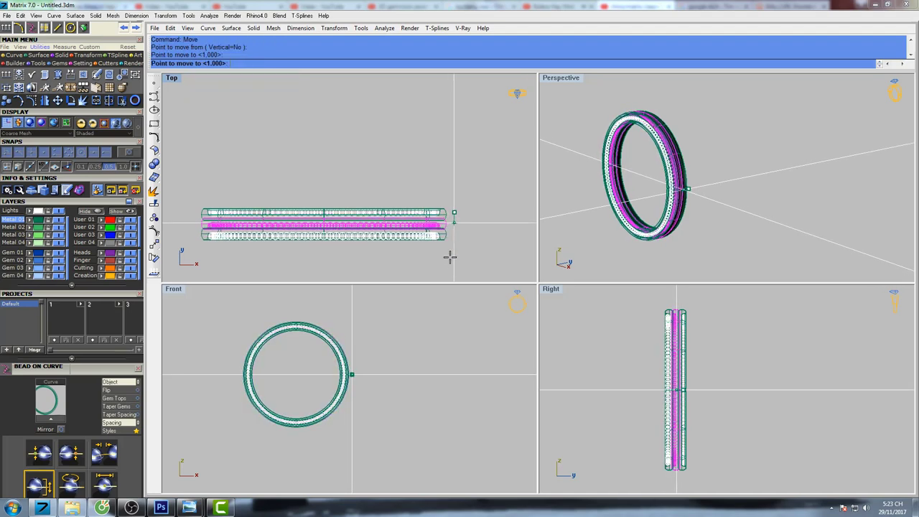
pyautogui.click(450, 273)
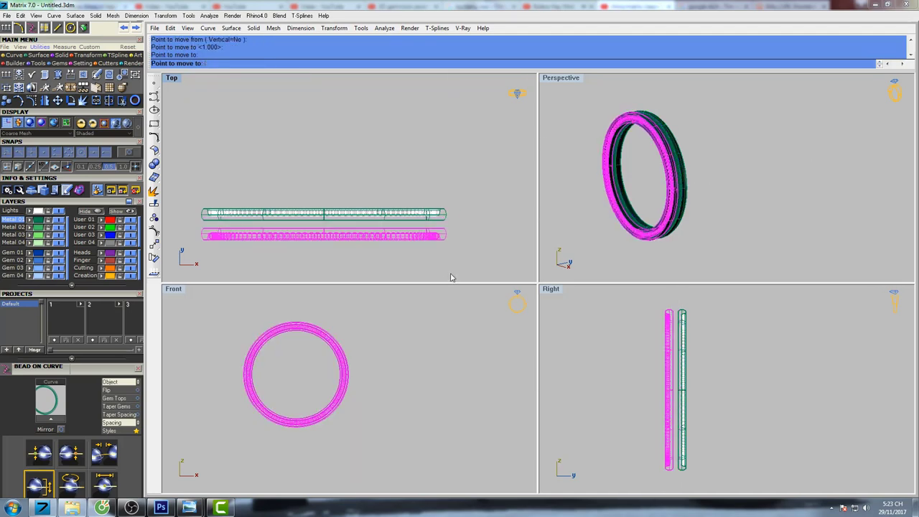
pyautogui.click(450, 245)
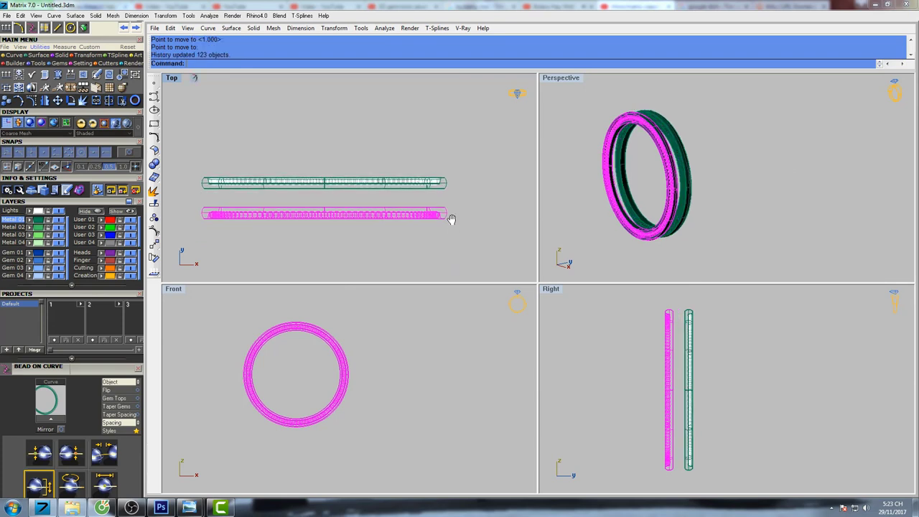
# Step: Move the selected beaded ring about another 0.12 mm toward negative Y in the Top view
pyautogui.scroll(1, 445, 208)
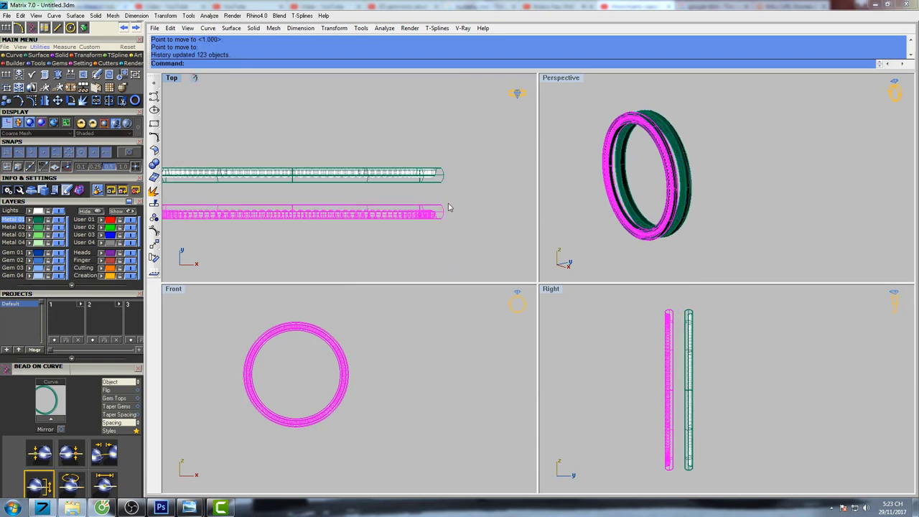
pyautogui.rightClick(458, 205)
pyautogui.scroll(4, 456, 199)
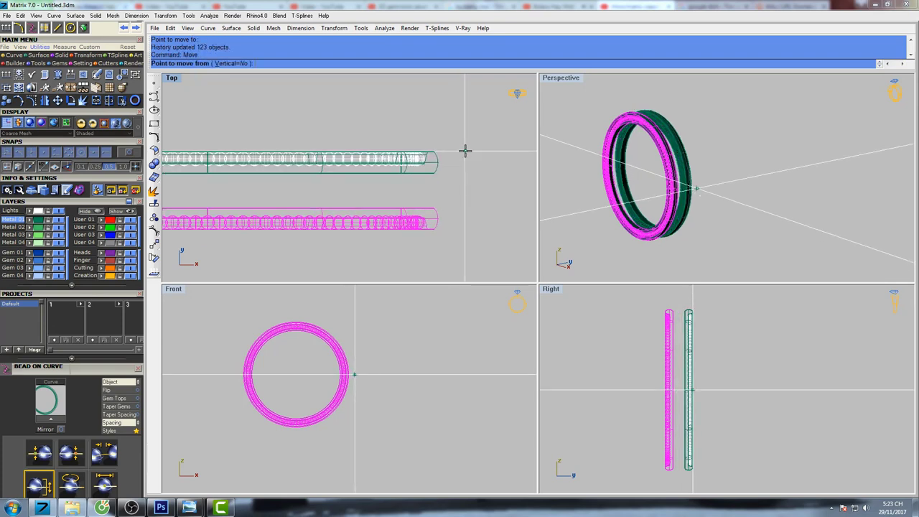
pyautogui.click(465, 150)
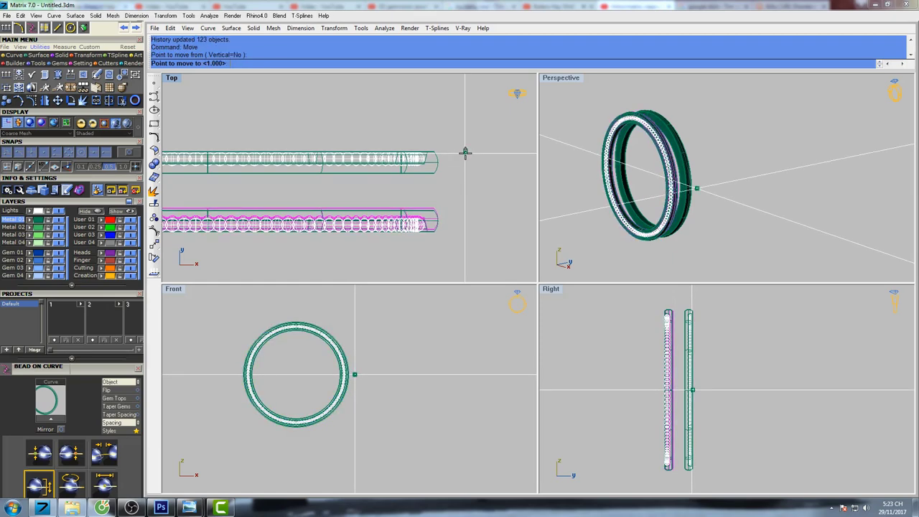
pyautogui.click(465, 153)
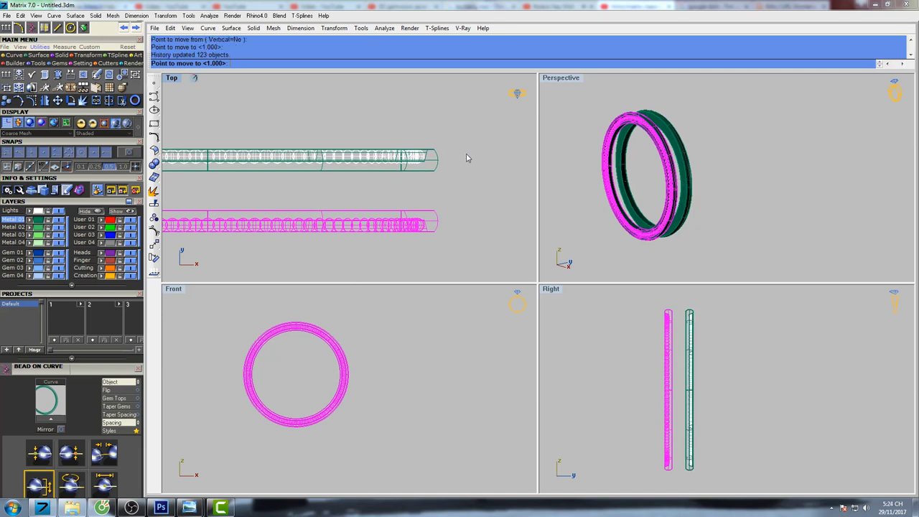
pyautogui.scroll(-2, 471, 166)
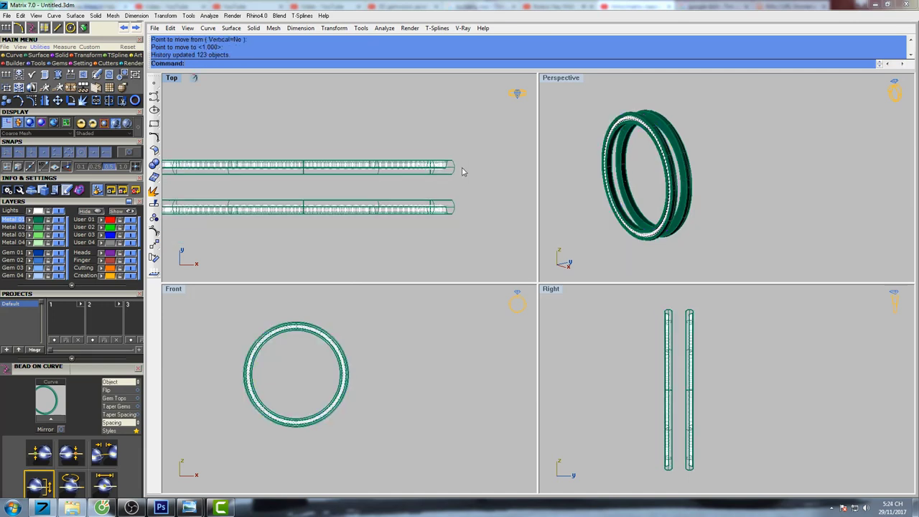
pyautogui.moveTo(461, 167); pyautogui.dragTo(474, 172, button='right')
pyautogui.moveTo(422, 185); pyautogui.dragTo(444, 184, button='right')
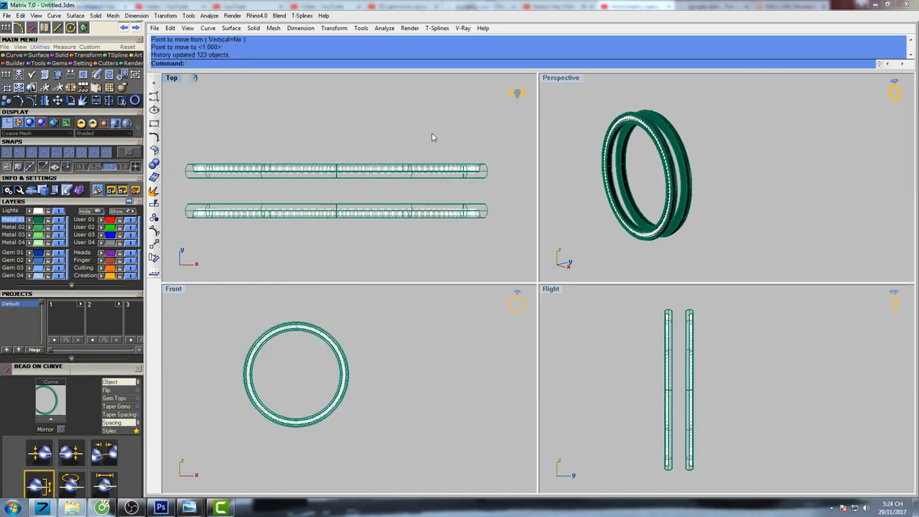
# Step: Examine the gap, beads and inner edges of the two spaced rings from several angles in the Perspective view
pyautogui.doubleClick(547, 81)
pyautogui.moveTo(563, 208); pyautogui.dragTo(488, 208, button='right')
pyautogui.scroll(5, 441, 183)
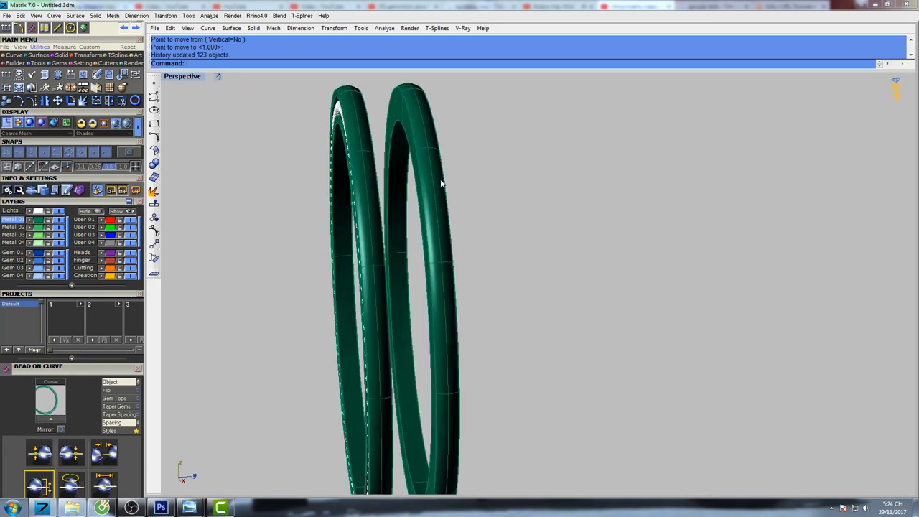
pyautogui.moveTo(440, 184); pyautogui.dragTo(409, 283, button='right')
pyautogui.scroll(3, 463, 180)
pyautogui.click(459, 185)
pyautogui.press('Escape')
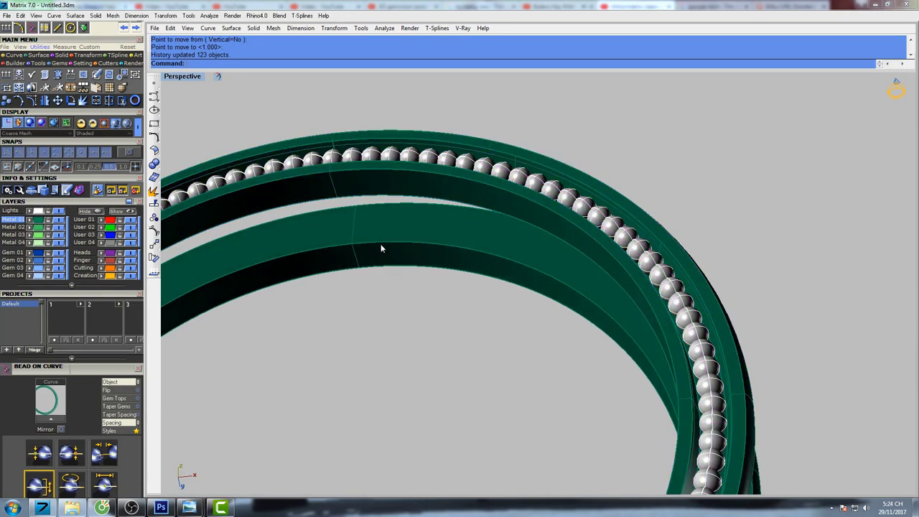
# Step: Select the curve along the beaded ring's inner edge and show it in an enlarged Front view
pyautogui.click(385, 169)
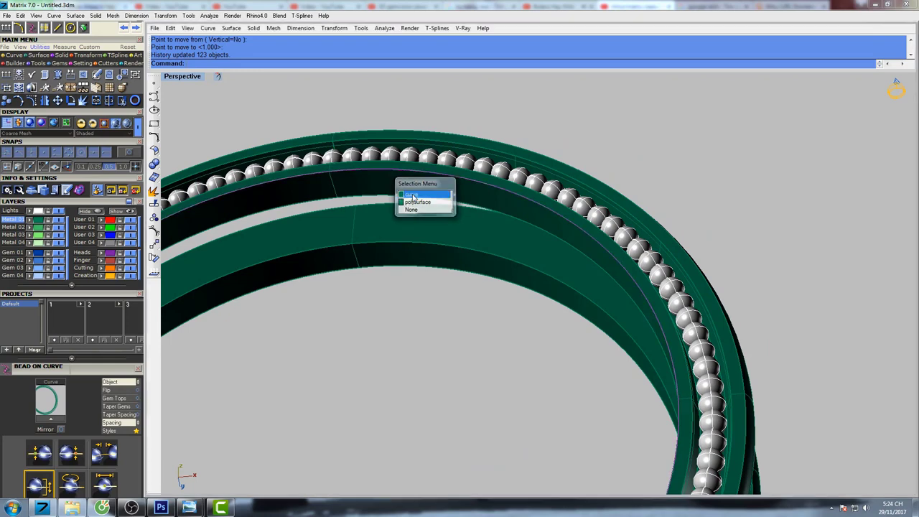
pyautogui.click(411, 194)
pyautogui.scroll(-6, 411, 195)
pyautogui.moveTo(416, 179); pyautogui.dragTo(421, 315, button='right')
pyautogui.doubleClick(183, 77)
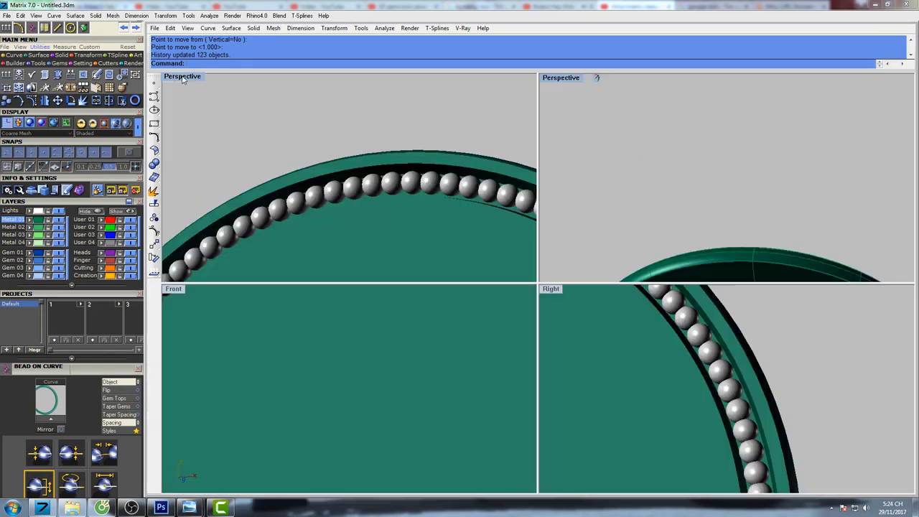
pyautogui.doubleClick(176, 291)
pyautogui.moveTo(451, 213); pyautogui.dragTo(435, 226, button='right')
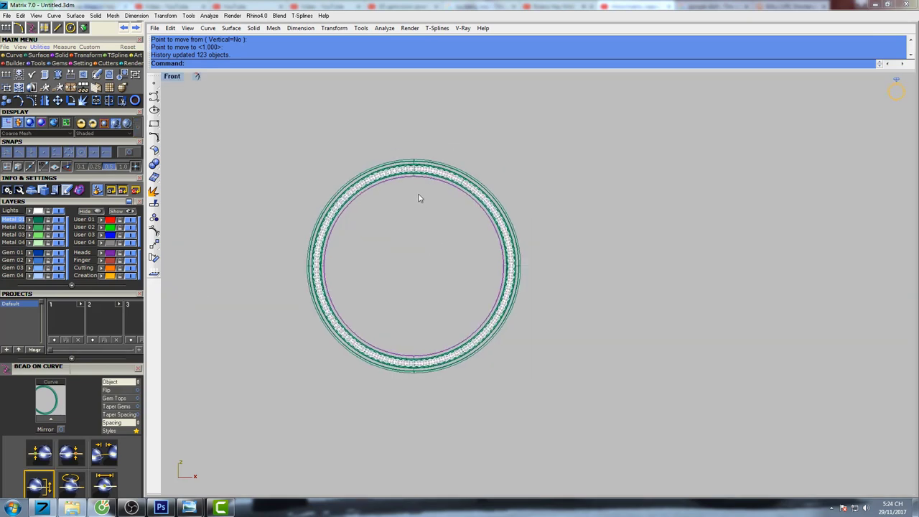
pyautogui.scroll(1, 418, 193)
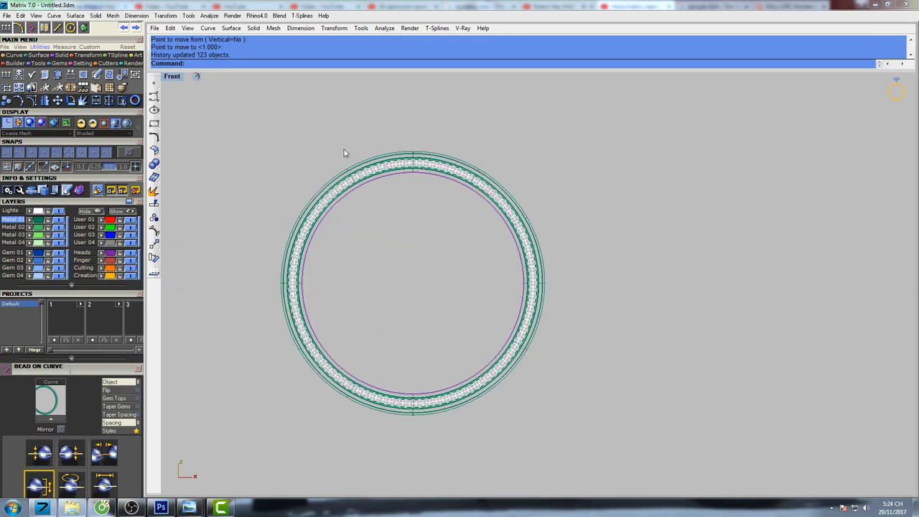
# Step: Draw a vertical line crossing the upper part of the ring band, just right of its centre, in the Front view
pyautogui.click(58, 28)
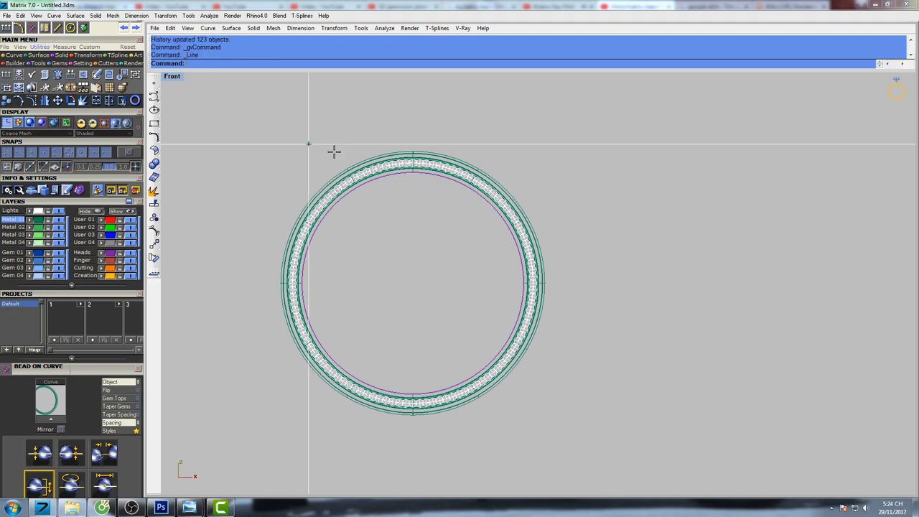
pyautogui.click(444, 145)
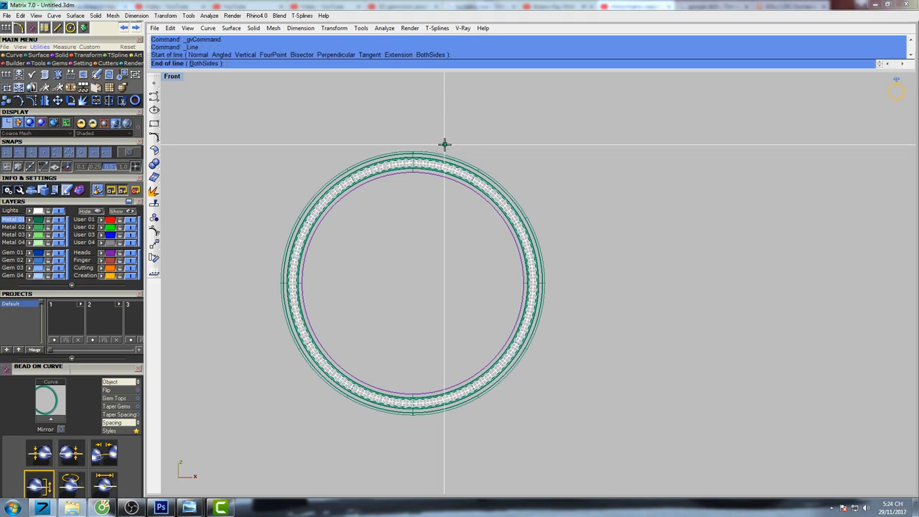
pyautogui.click(443, 207)
pyautogui.scroll(4, 439, 206)
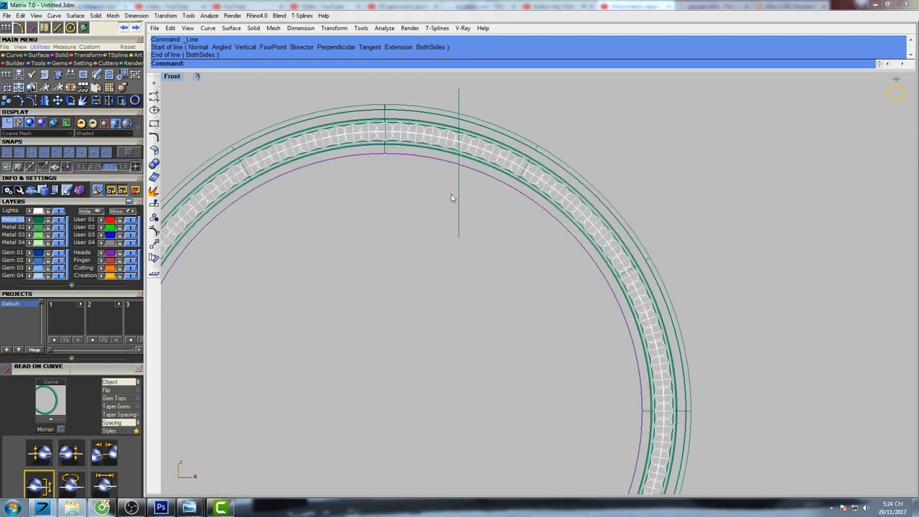
# Step: Mirror the vertical line across the vertical axis through the origin (0), keeping the original
pyautogui.click(458, 199)
pyautogui.scroll(2, 478, 208)
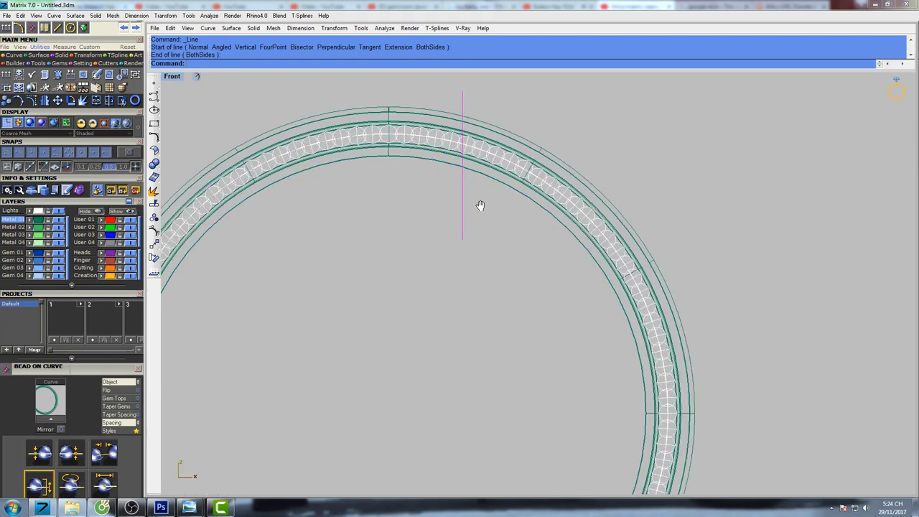
pyautogui.write('Mir')
pyautogui.press('Return')
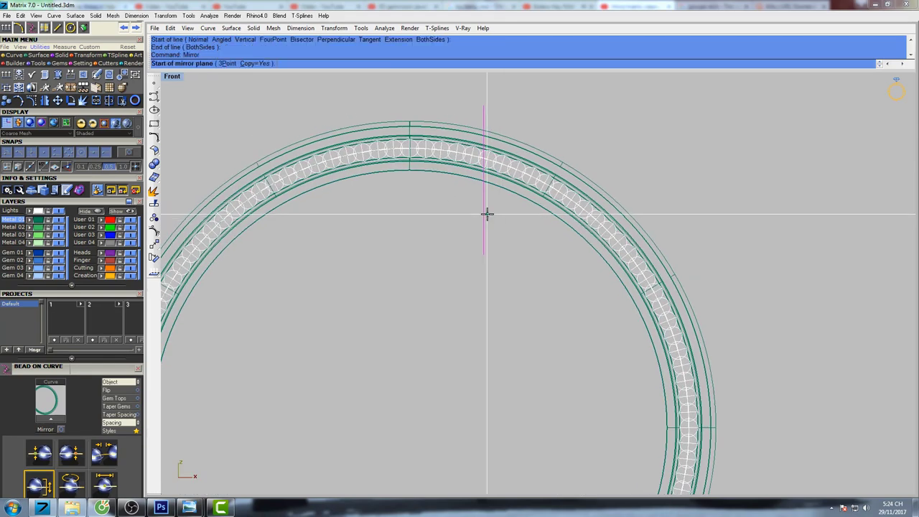
pyautogui.write('0')
pyautogui.press('Return')
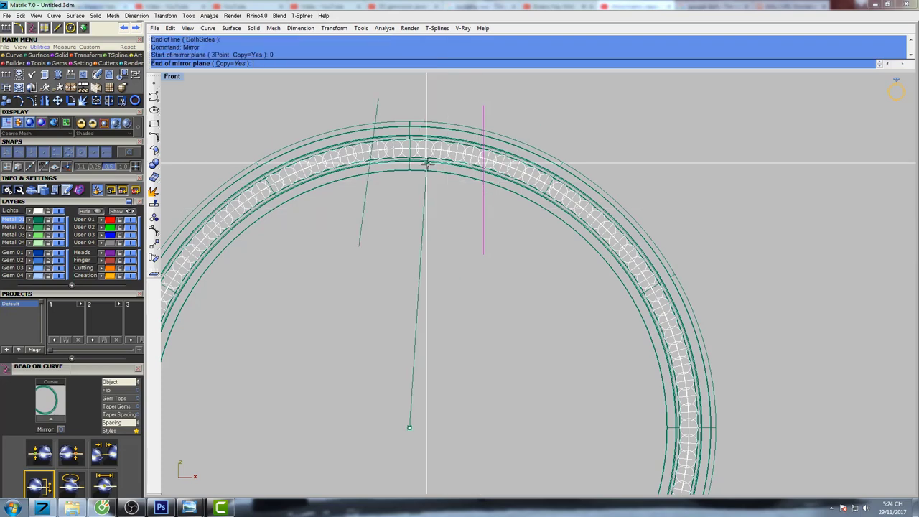
pyautogui.click(410, 121)
pyautogui.moveTo(480, 208); pyautogui.dragTo(487, 224, button='right')
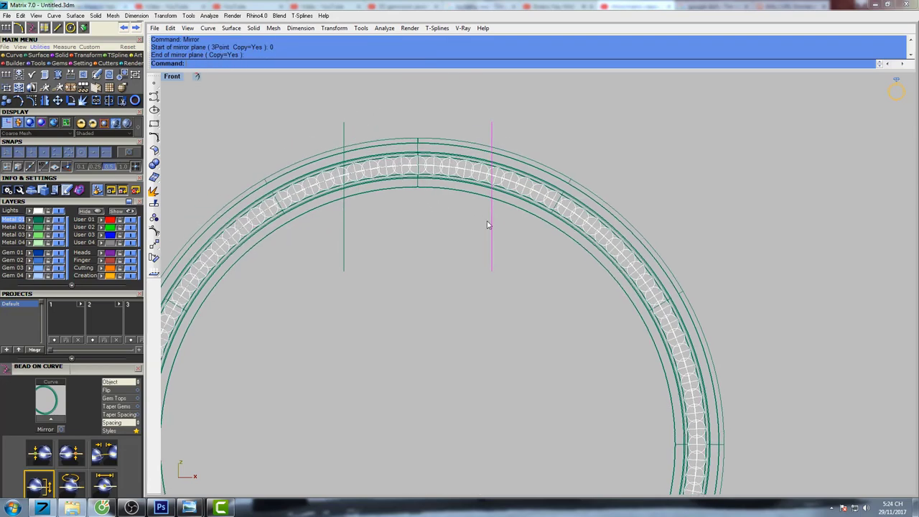
# Step: Move the original right-hand line toward the ring's vertical axis by about 0.5 mm and another 0.15 mm
pyautogui.write('Move')
pyautogui.press('Return')
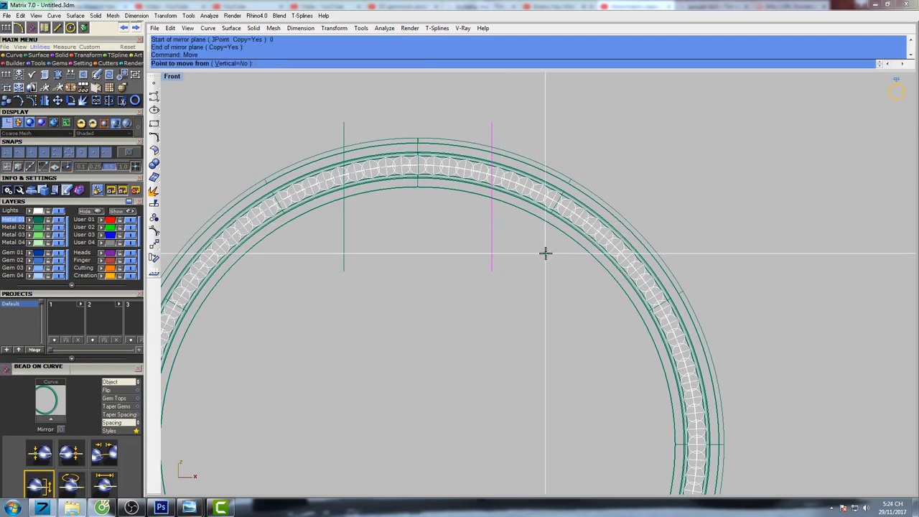
pyautogui.click(546, 252)
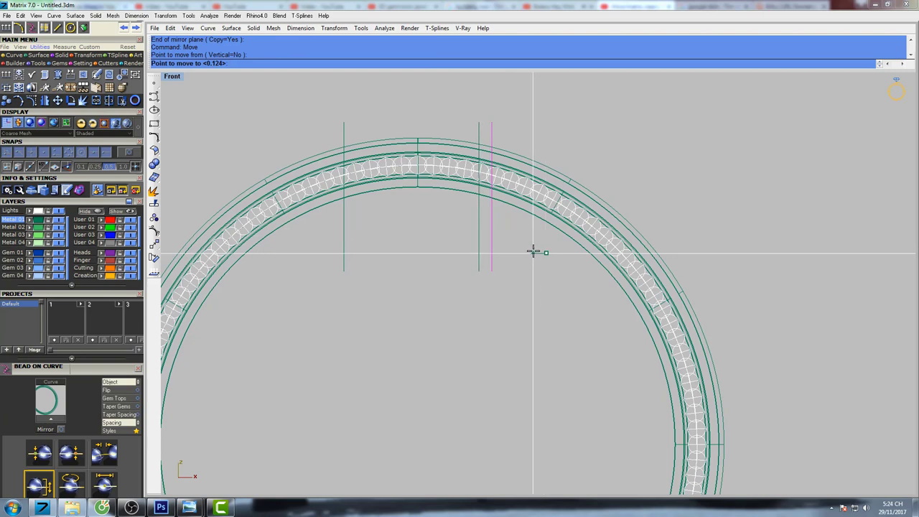
pyautogui.click(534, 252)
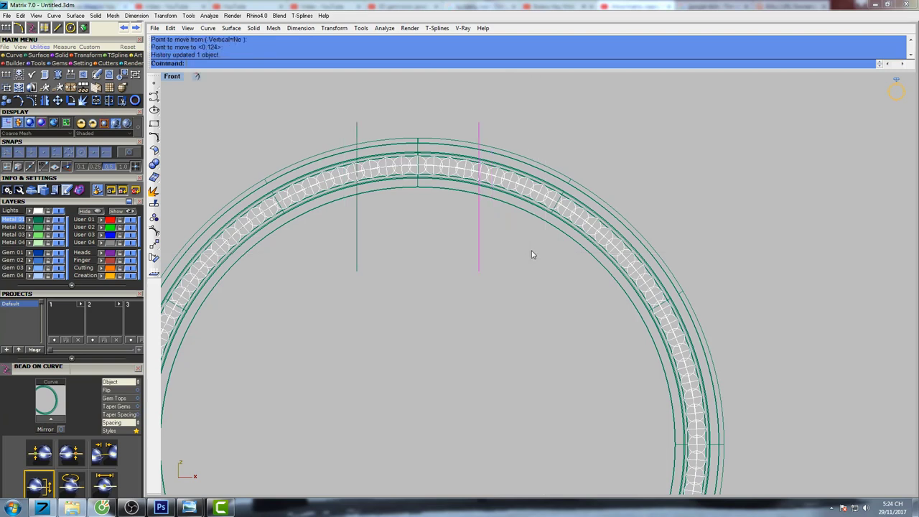
pyautogui.rightClick(531, 254)
pyautogui.click(545, 252)
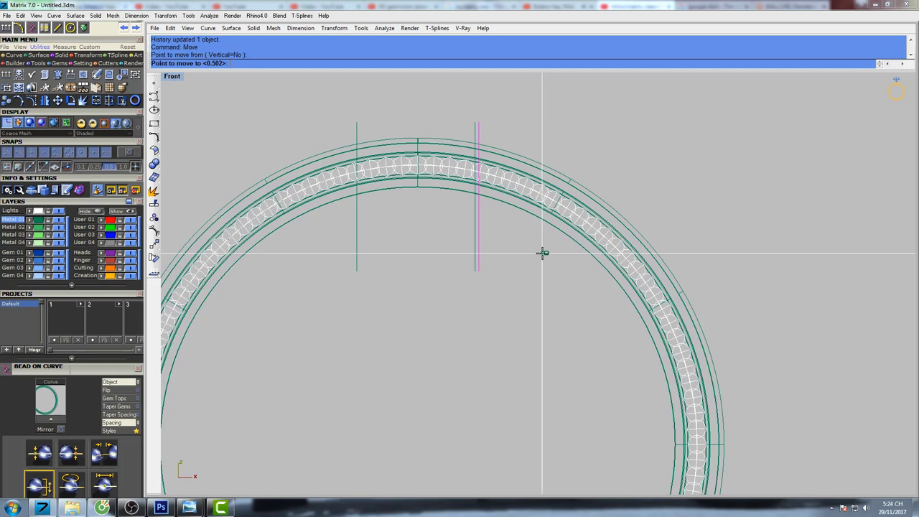
pyautogui.click(543, 253)
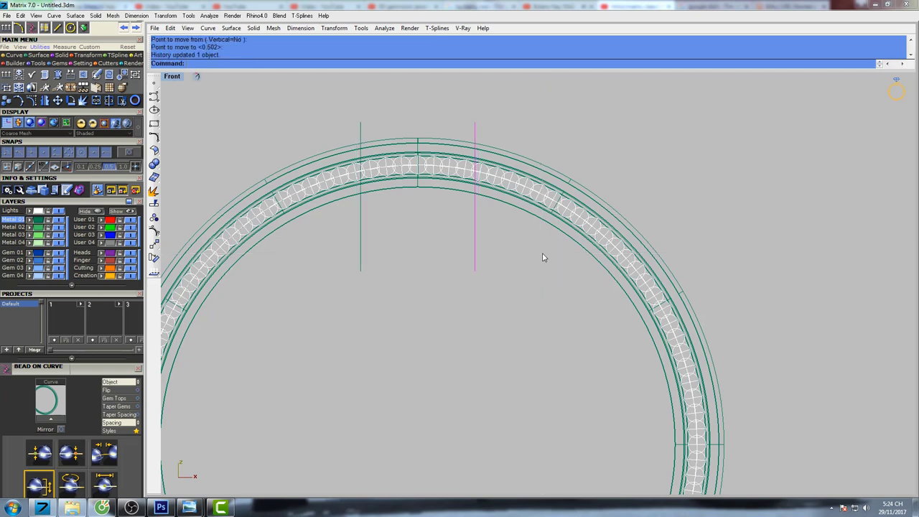
# Step: Bring the right-hand line closer to the ring's vertical axis in two more small moves, the first about 0.15 mm
pyautogui.rightClick(542, 252)
pyautogui.click(542, 253)
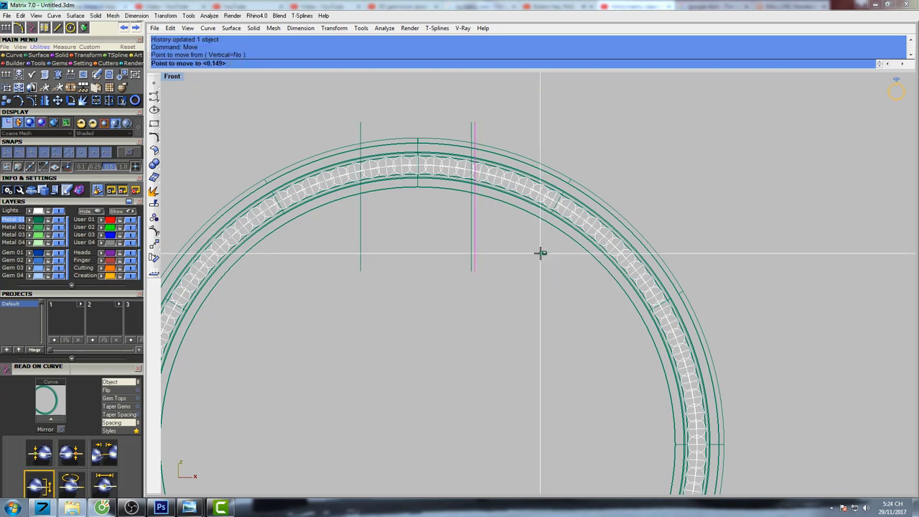
pyautogui.click(541, 253)
pyautogui.rightClick(542, 255)
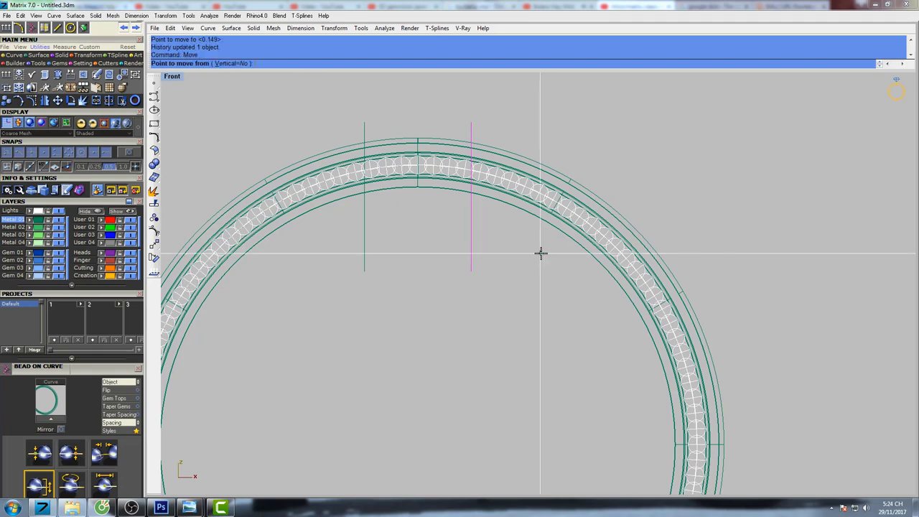
pyautogui.click(543, 252)
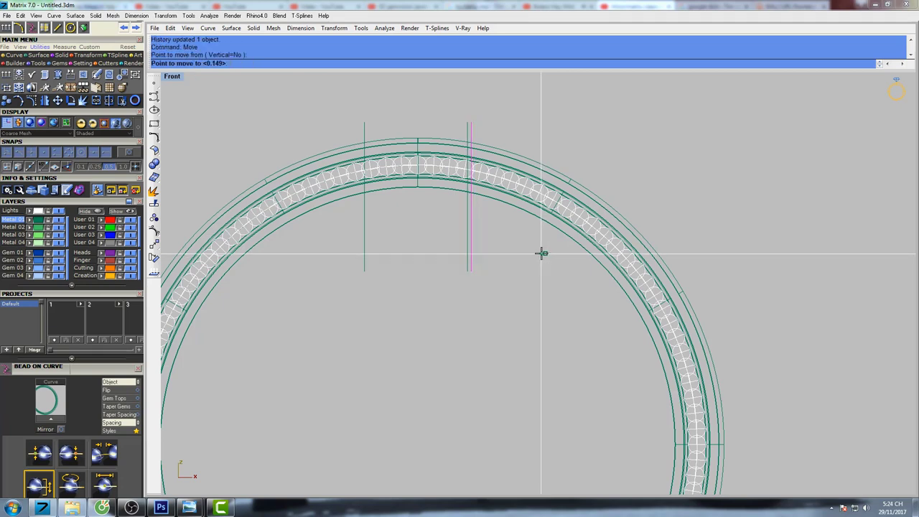
pyautogui.click(537, 253)
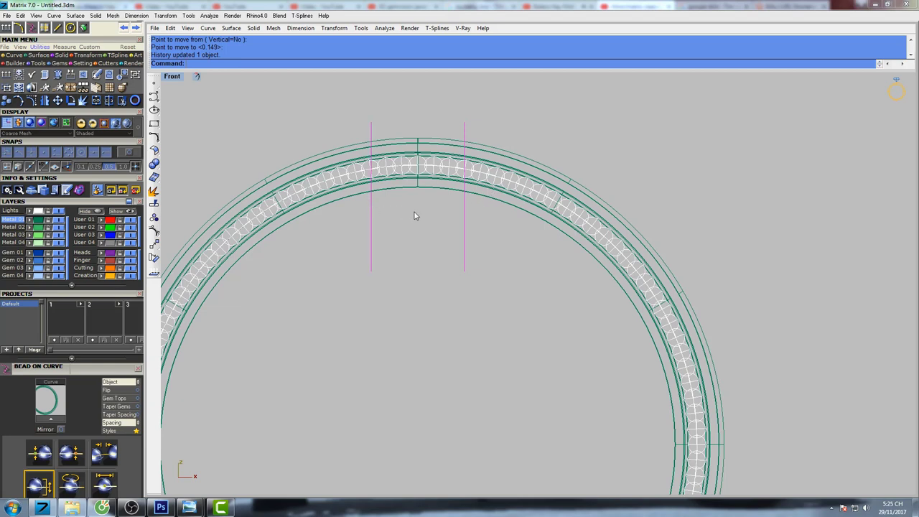
# Step: Trim both rings' inner-edge curves with the two vertical lines, keeping only the short arcs between them at the ring's top
pyautogui.moveTo(417, 216); pyautogui.dragTo(394, 221, button='right')
pyautogui.write('r')
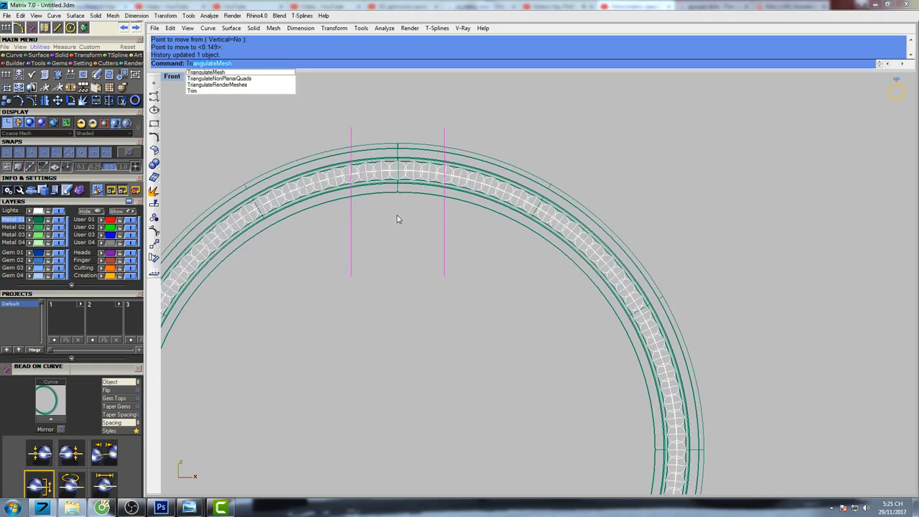
pyautogui.click(192, 91)
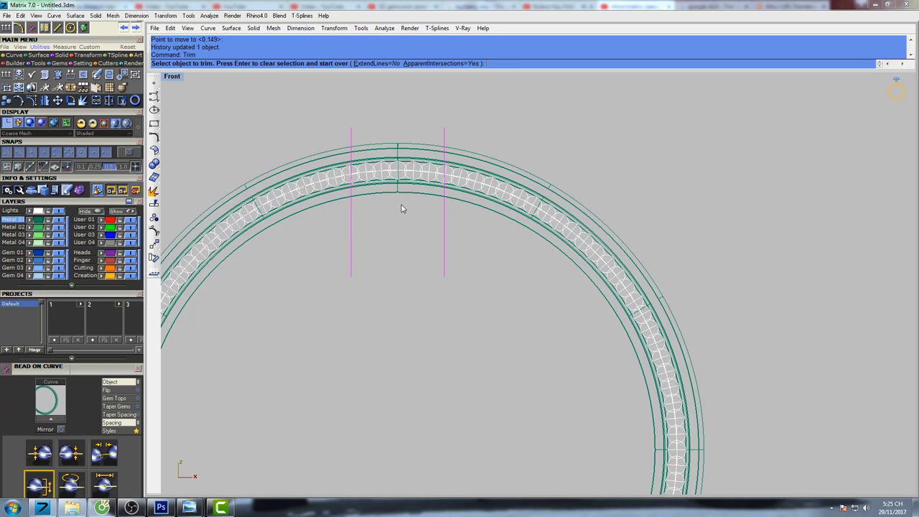
pyautogui.click(469, 216)
pyautogui.click(481, 227)
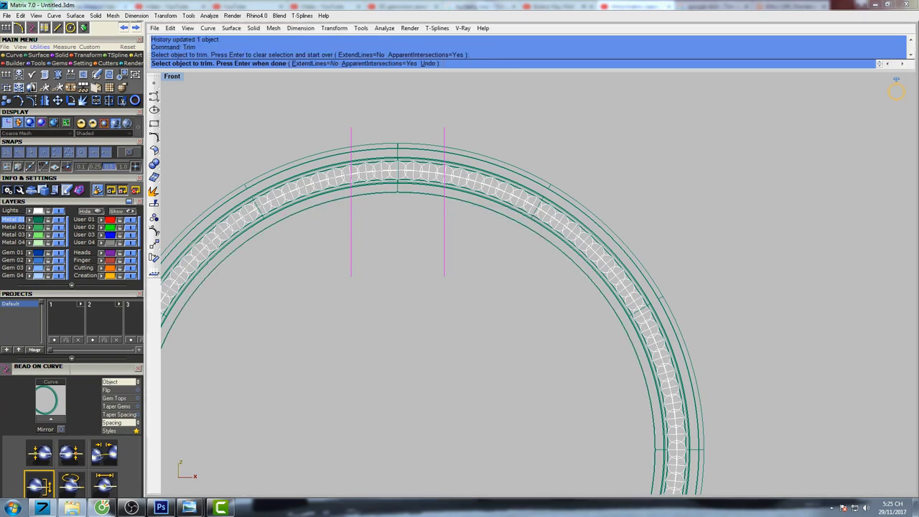
pyautogui.click(347, 202)
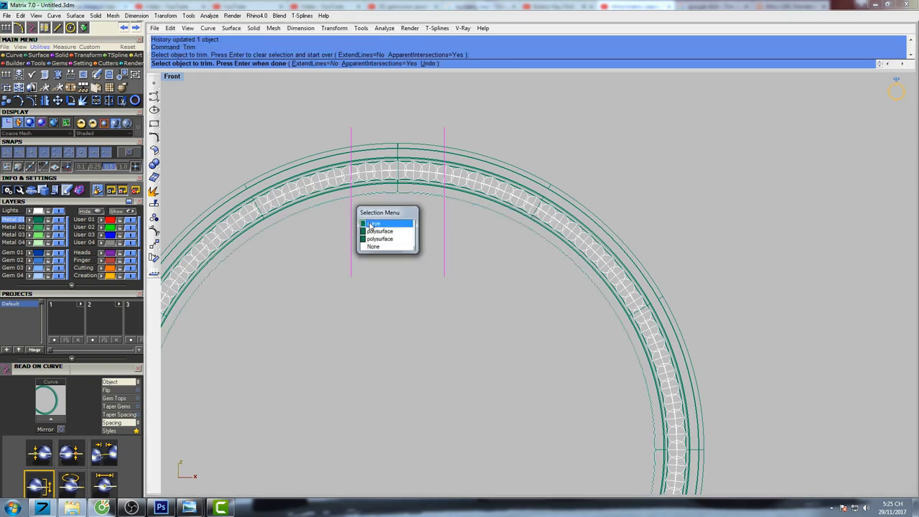
pyautogui.click(369, 219)
pyautogui.click(342, 205)
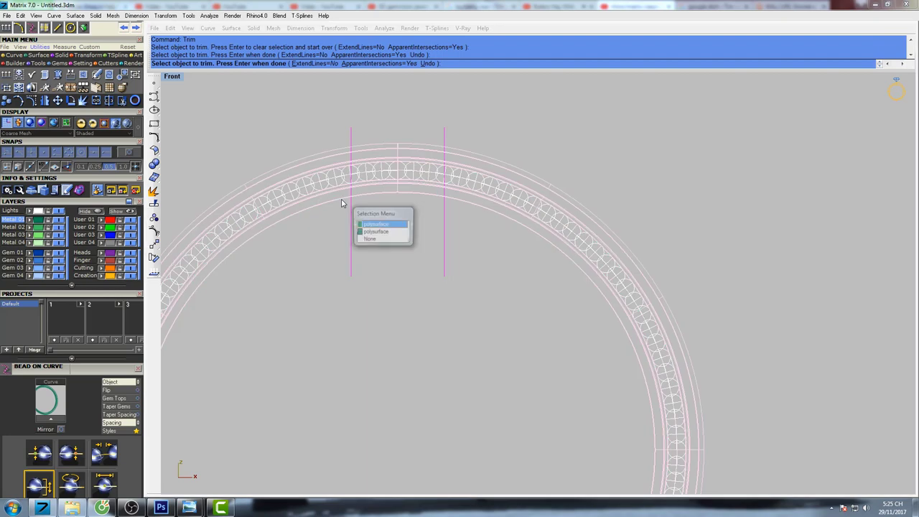
pyautogui.click(373, 241)
pyautogui.press('Return')
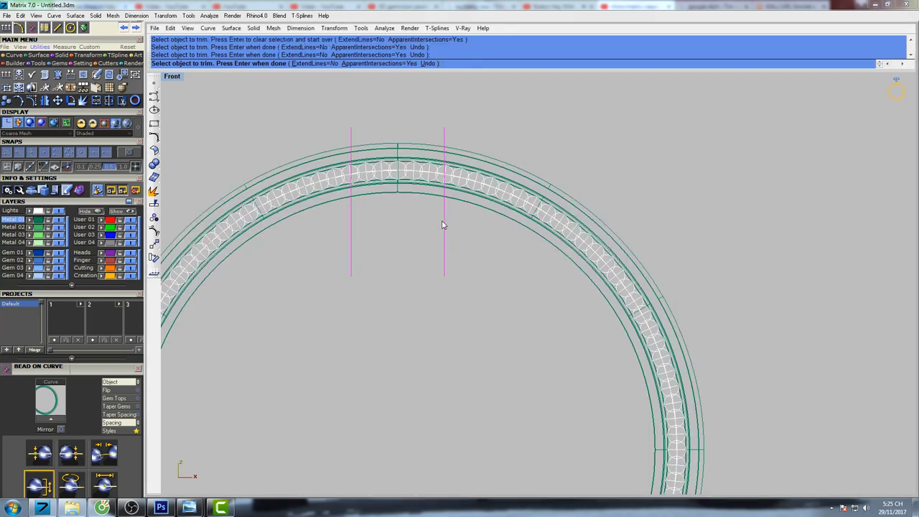
# Step: Move the trimmed inner-edge arc from the front ring to midway between the two rings
pyautogui.click(414, 199)
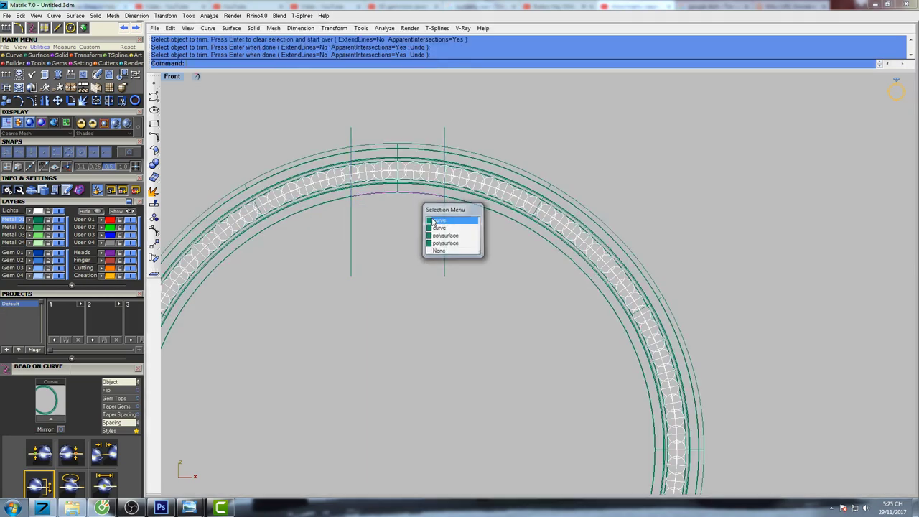
pyautogui.click(433, 221)
pyautogui.scroll(-3, 433, 220)
pyautogui.doubleClick(172, 77)
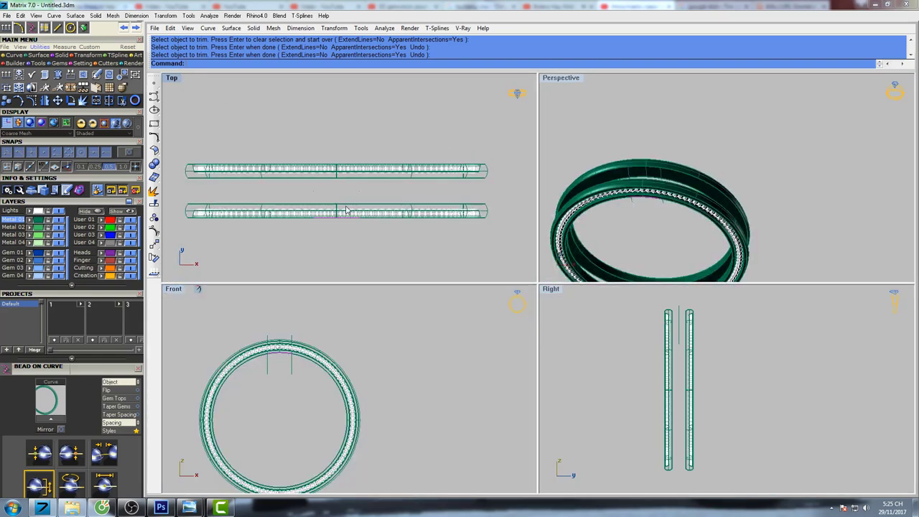
pyautogui.scroll(4, 359, 208)
pyautogui.write('M')
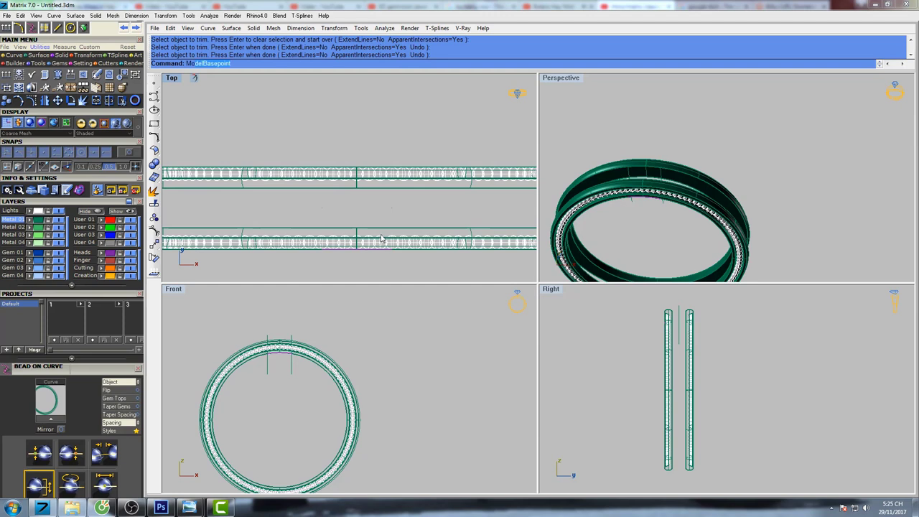
pyautogui.write('ove')
pyautogui.press('Return')
pyautogui.click(425, 312)
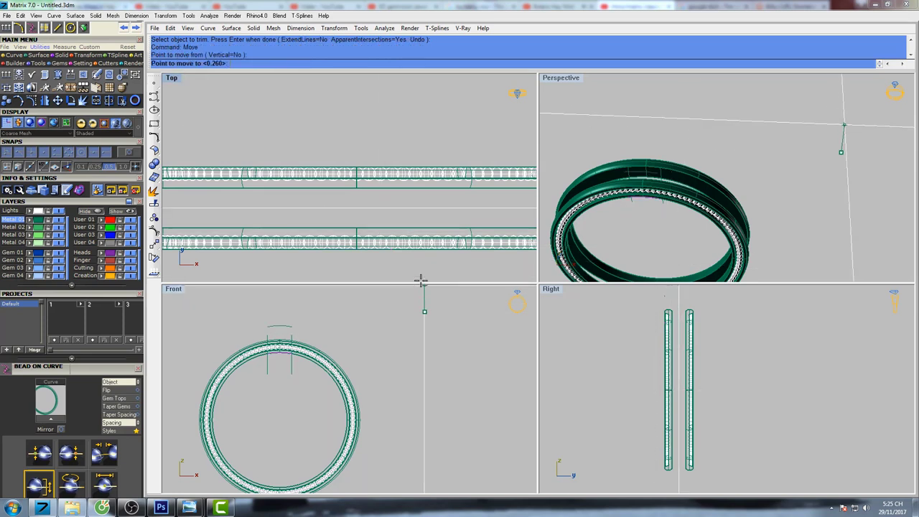
pyautogui.click(421, 258)
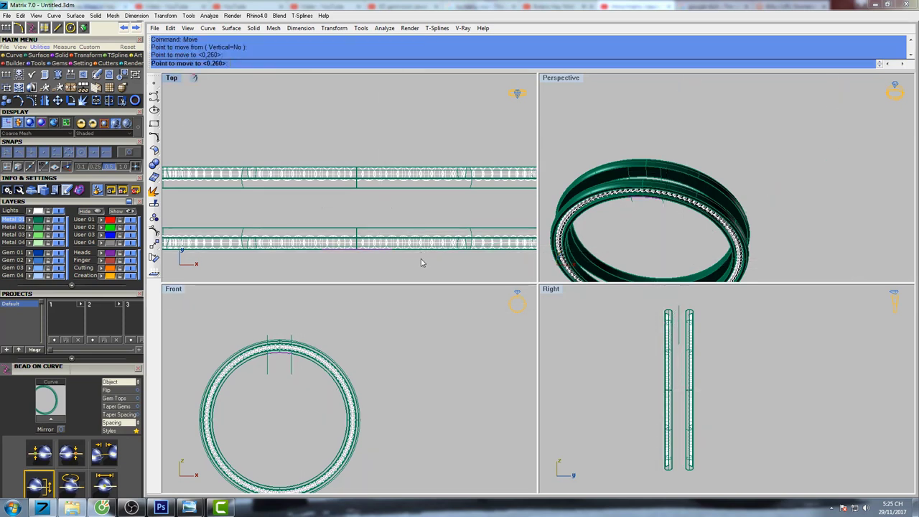
pyautogui.press('Return')
pyautogui.click(411, 260)
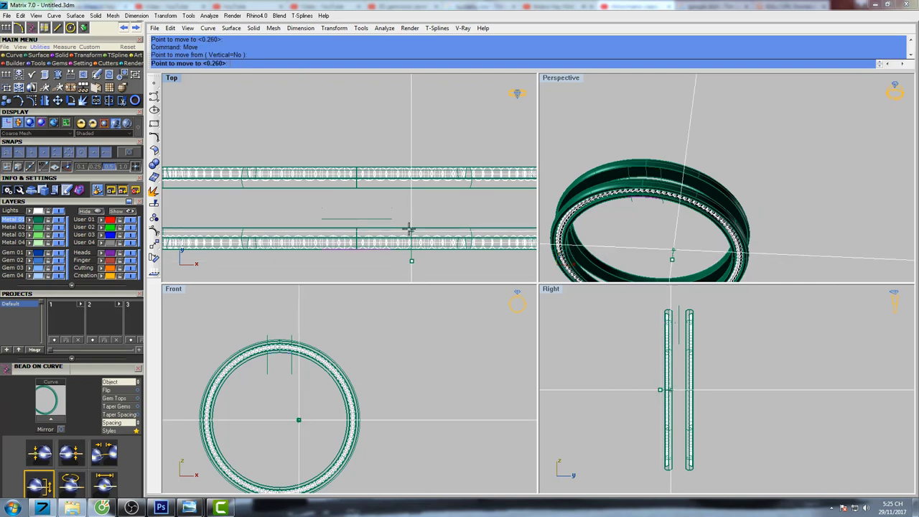
pyautogui.click(409, 219)
pyautogui.scroll(-5, 409, 225)
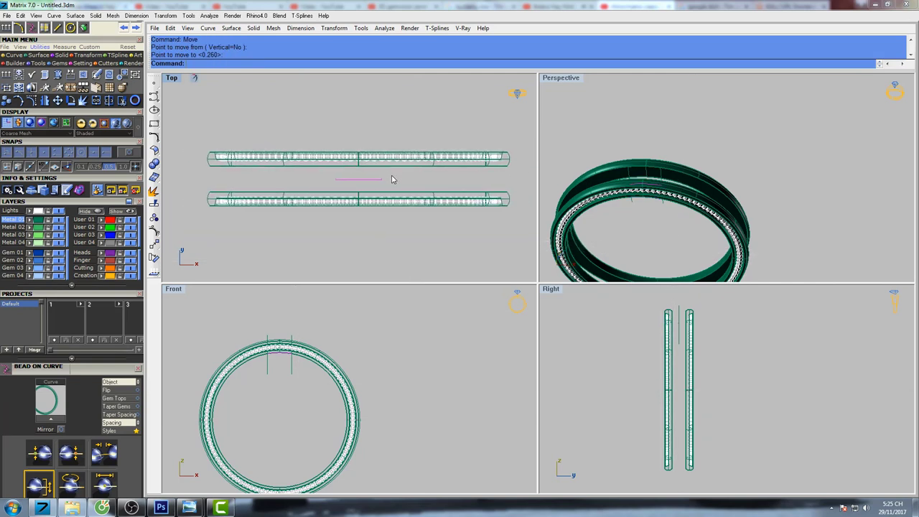
pyautogui.scroll(6, 369, 186)
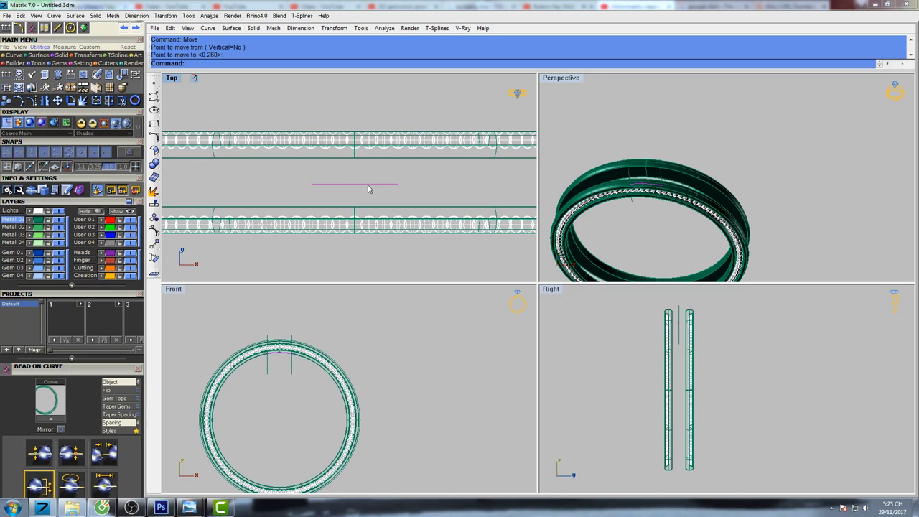
pyautogui.write('tr')
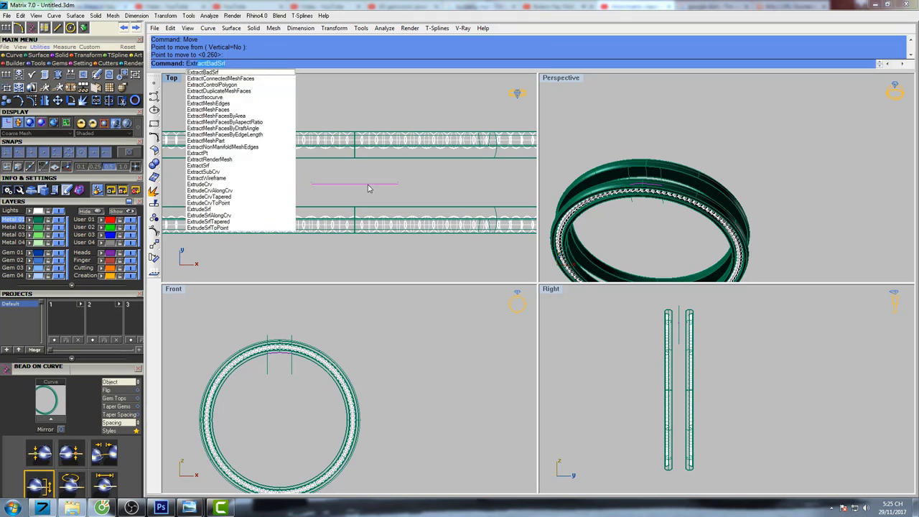
pyautogui.write('u')
pyautogui.press('Return')
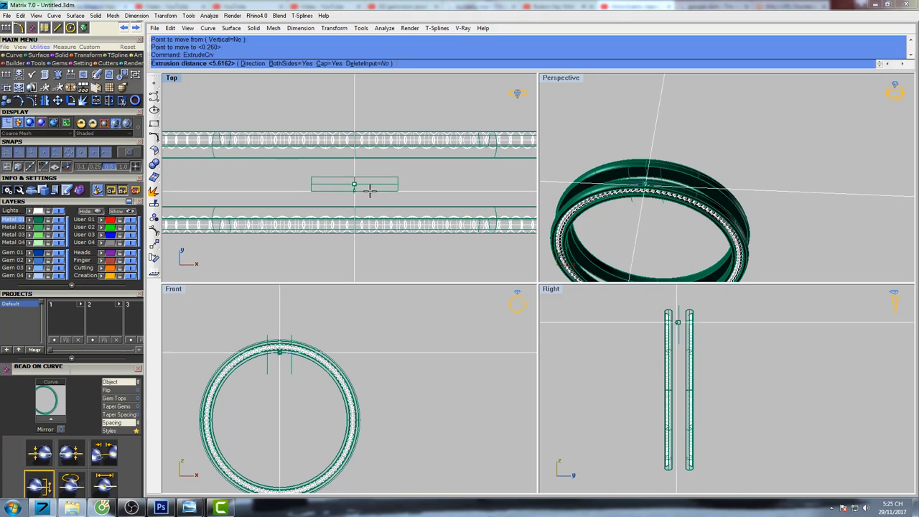
pyautogui.press('Escape')
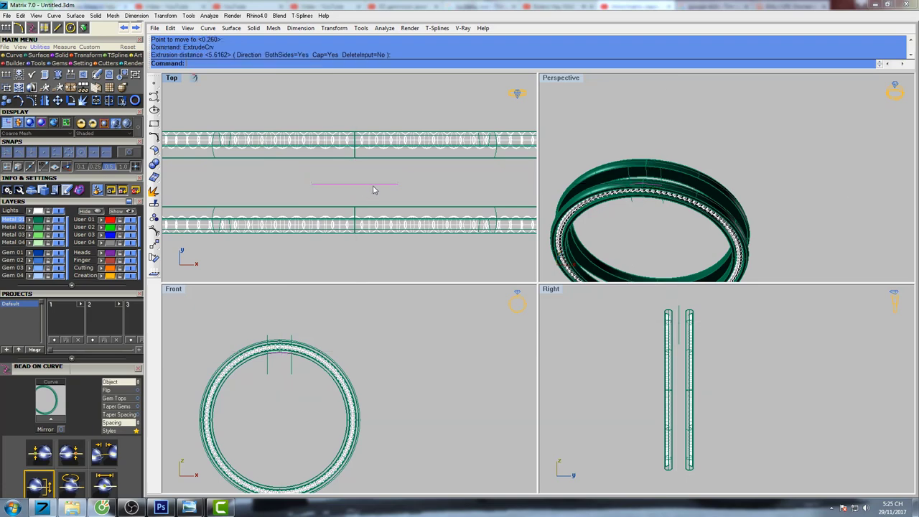
# Step: Rebuild the centred arc with 7 points and degree 3, deleting the input curve
pyautogui.write('reb')
pyautogui.press('Return')
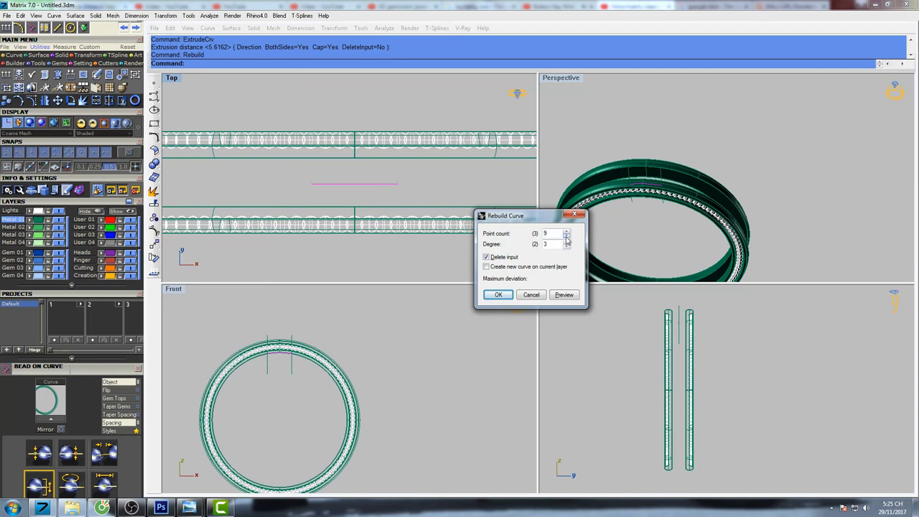
pyautogui.click(498, 295)
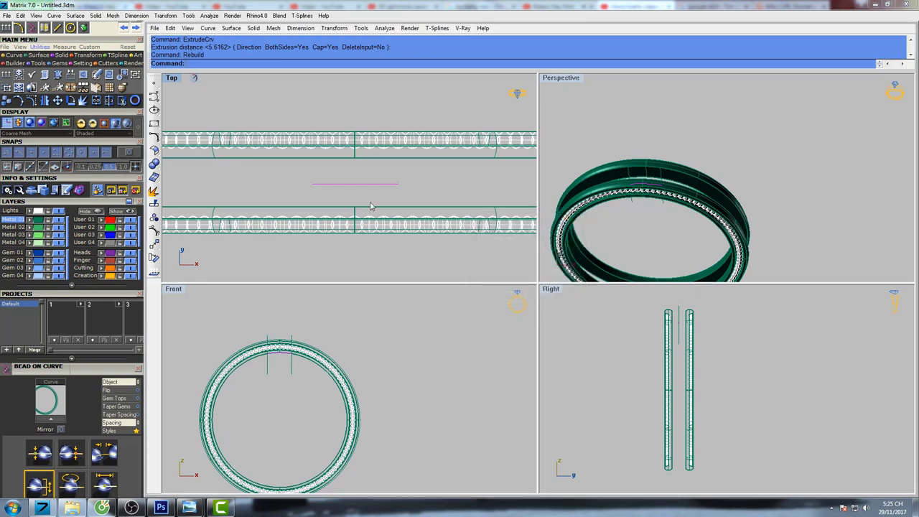
# Step: Extrude the rebuilt arc about 0.56 mm toward the front ring with BothSides set to No
pyautogui.moveTo(379, 189); pyautogui.dragTo(390, 189, button='right')
pyautogui.write('Extr')
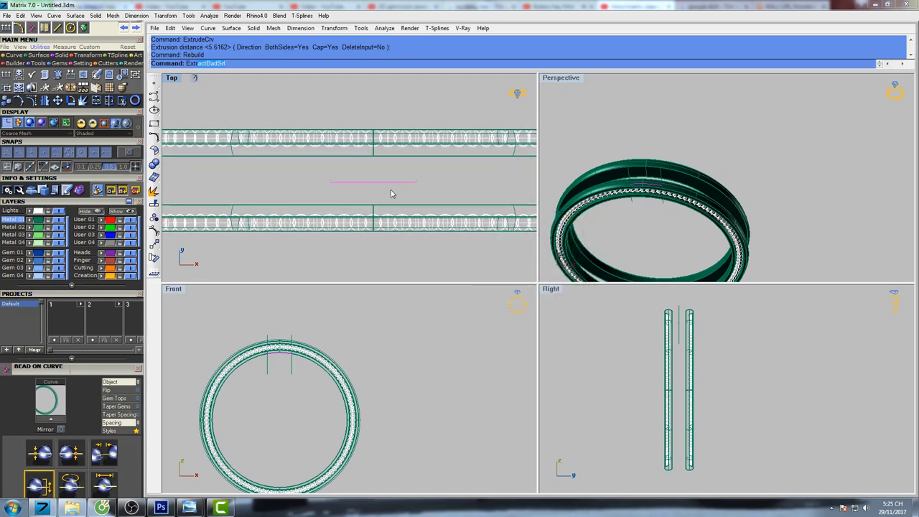
pyautogui.write('u')
pyautogui.press('Return')
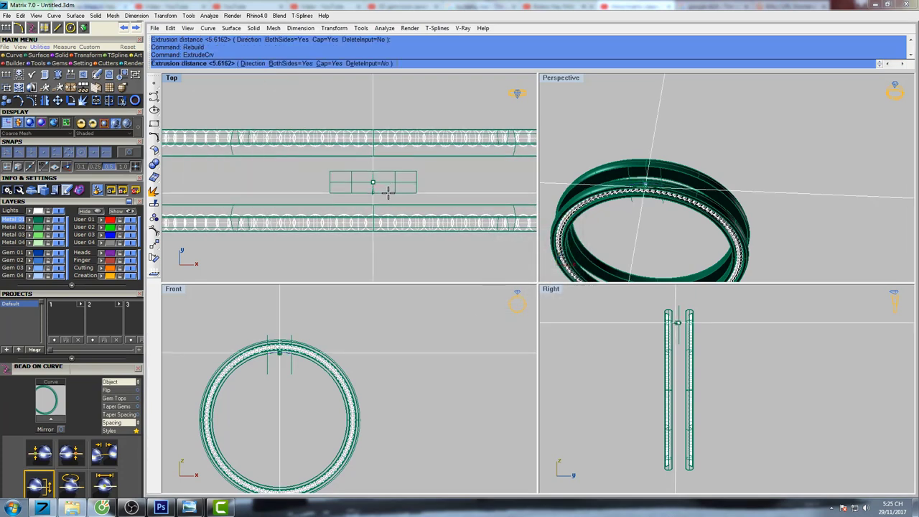
pyautogui.click(291, 63)
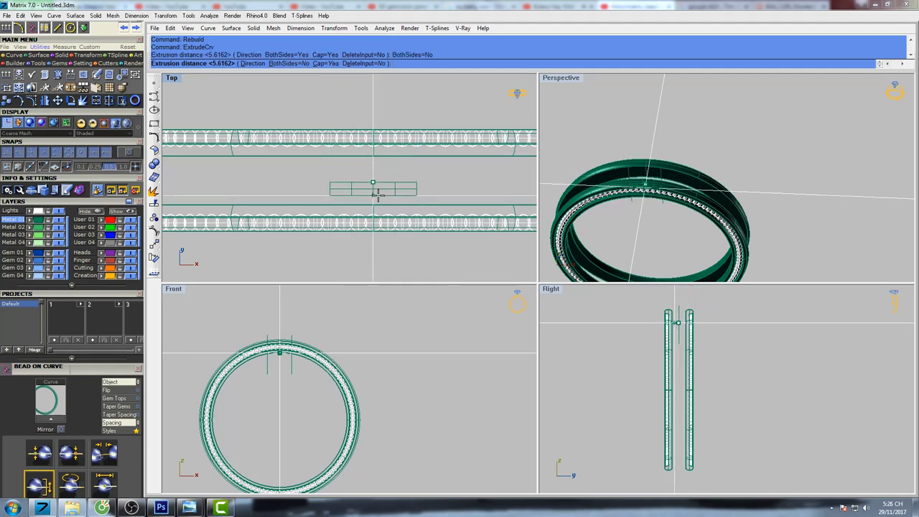
pyautogui.press('Return')
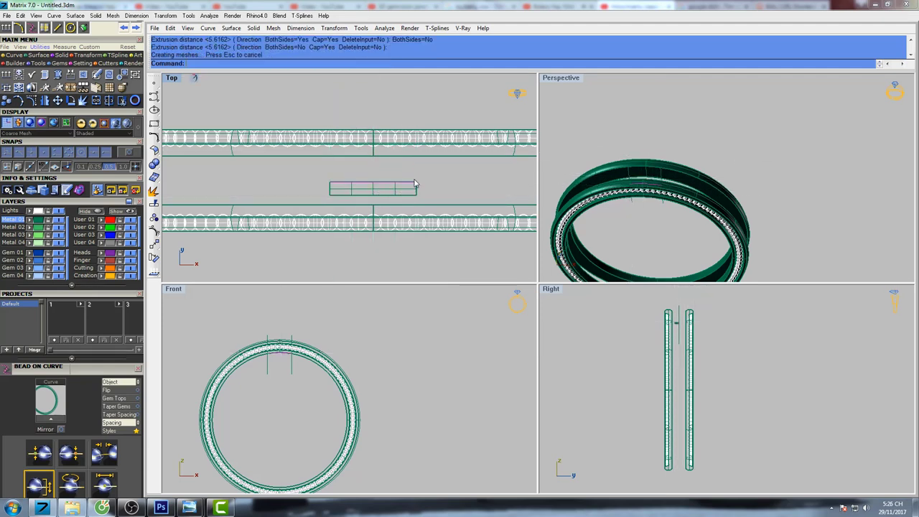
# Step: Delete the extruded strip between the rings, keeping its source arc
pyautogui.moveTo(451, 199); pyautogui.dragTo(440, 205, button='right')
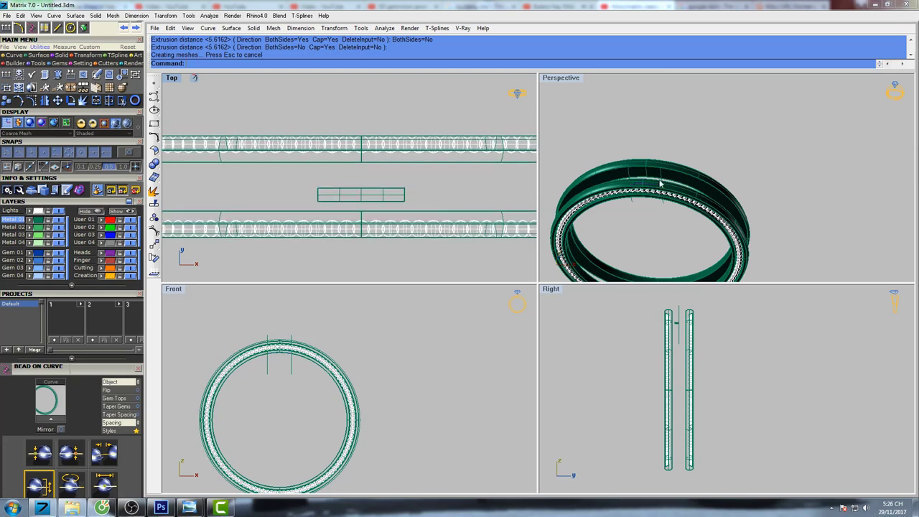
pyautogui.moveTo(663, 183); pyautogui.dragTo(668, 154, button='right')
pyautogui.scroll(3, 655, 174)
pyautogui.click(653, 163)
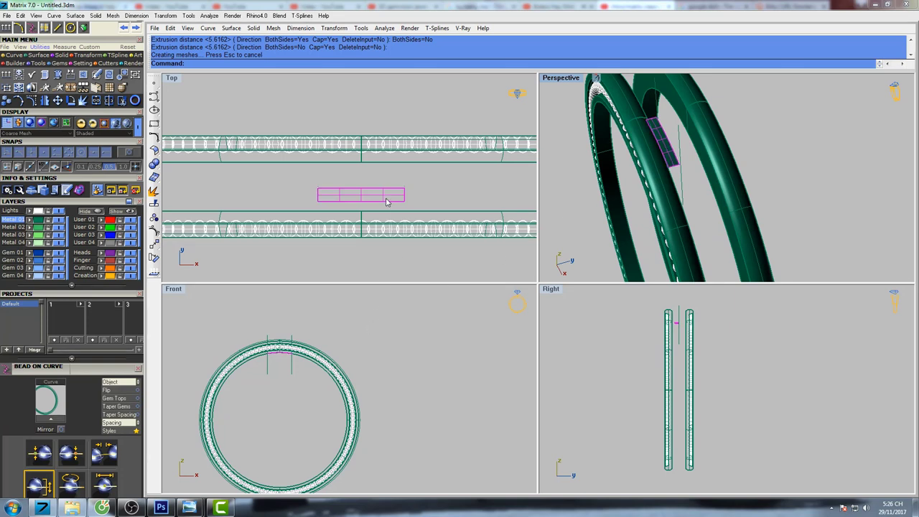
pyautogui.write('d: Delete')
pyautogui.press('Return')
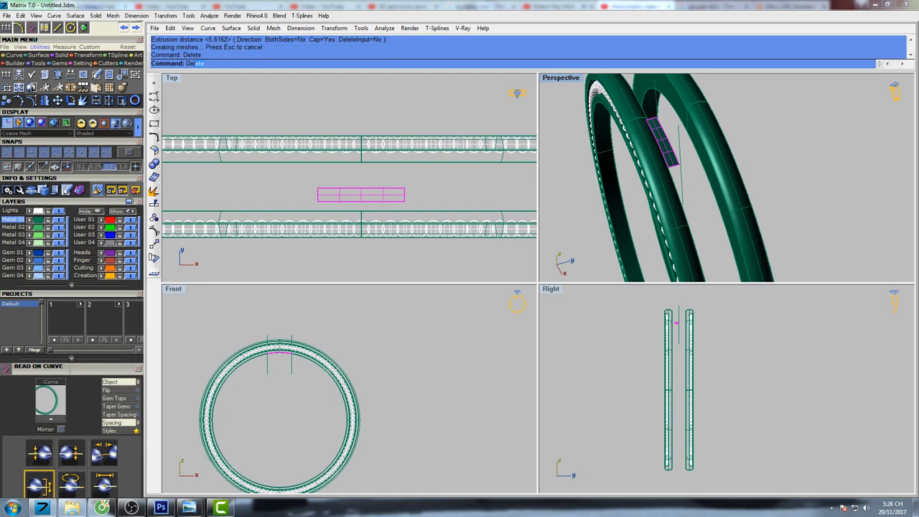
# Step: Offset the centred arc outward by 1.2 mm, toward the outer edge of the rings
pyautogui.scroll(5, 308, 357)
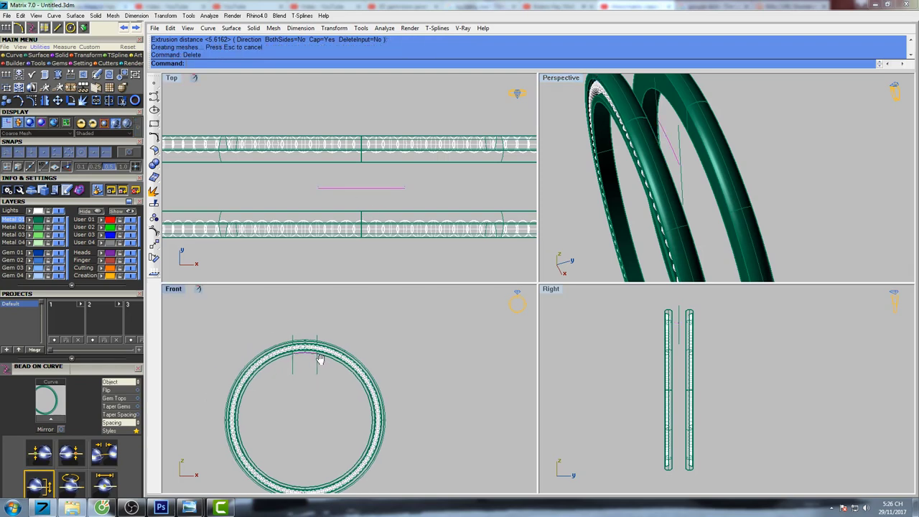
pyautogui.moveTo(316, 351); pyautogui.dragTo(340, 357, button='right')
pyautogui.write('Offset')
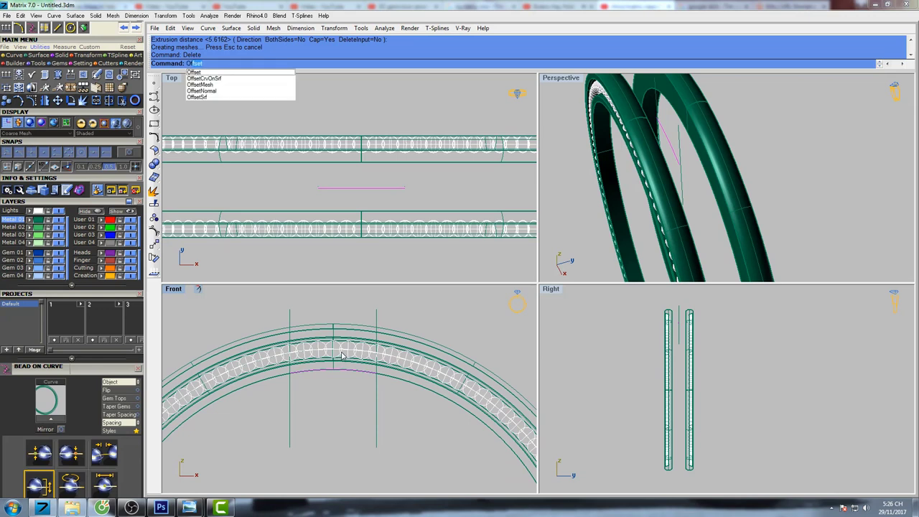
pyautogui.press('Return')
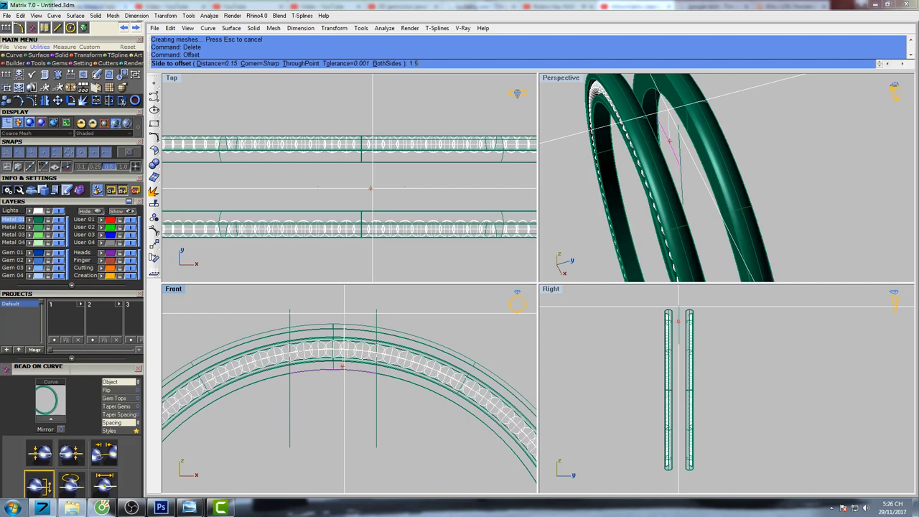
pyautogui.press('Return')
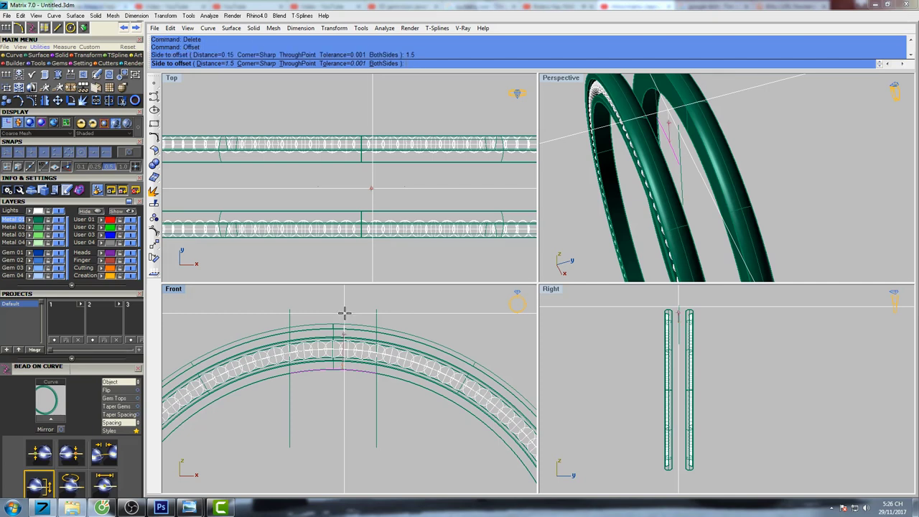
pyautogui.write('1.2')
pyautogui.press('Return')
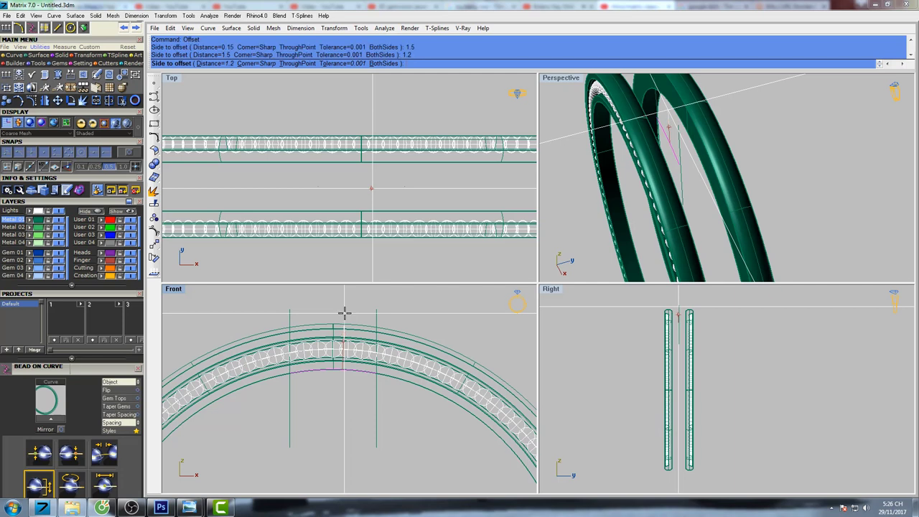
pyautogui.click(345, 312)
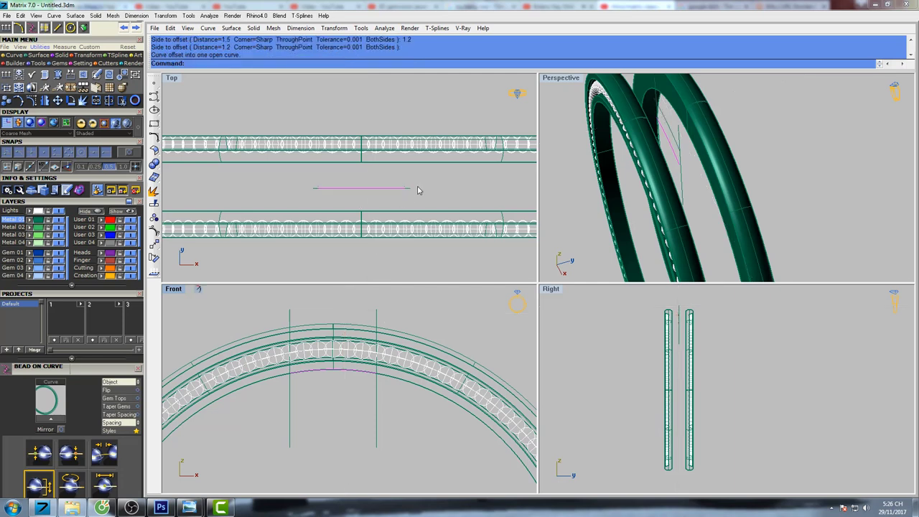
# Step: Delete the original inner arc between the rings, keeping the outer offset arc
pyautogui.scroll(2, 413, 193)
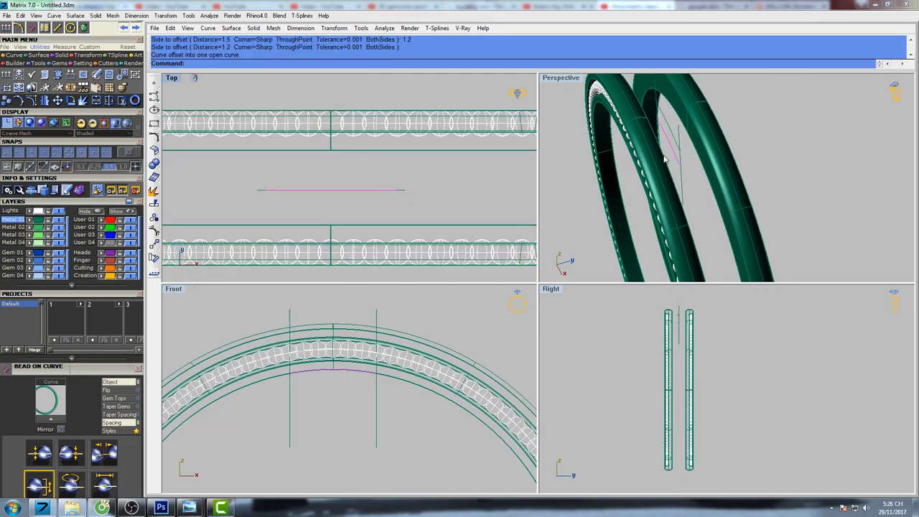
pyautogui.scroll(6, 665, 162)
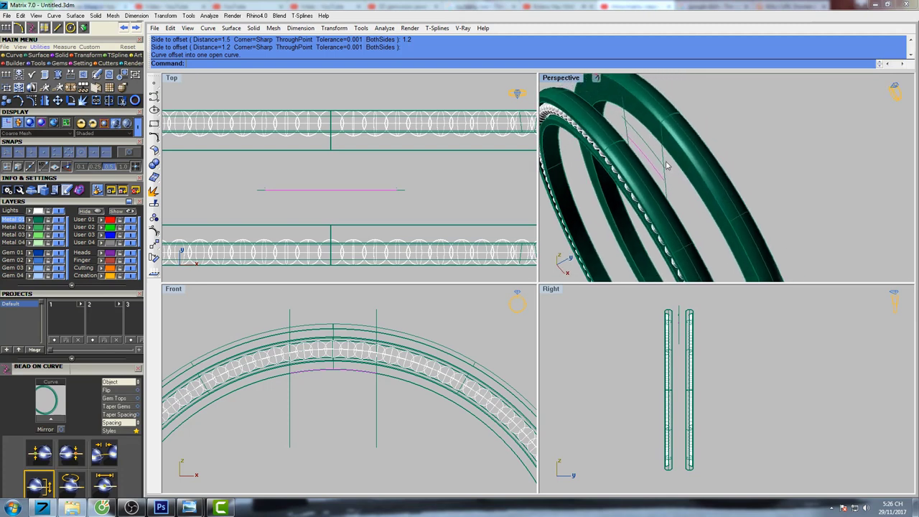
pyautogui.write('Del')
pyautogui.press('Return')
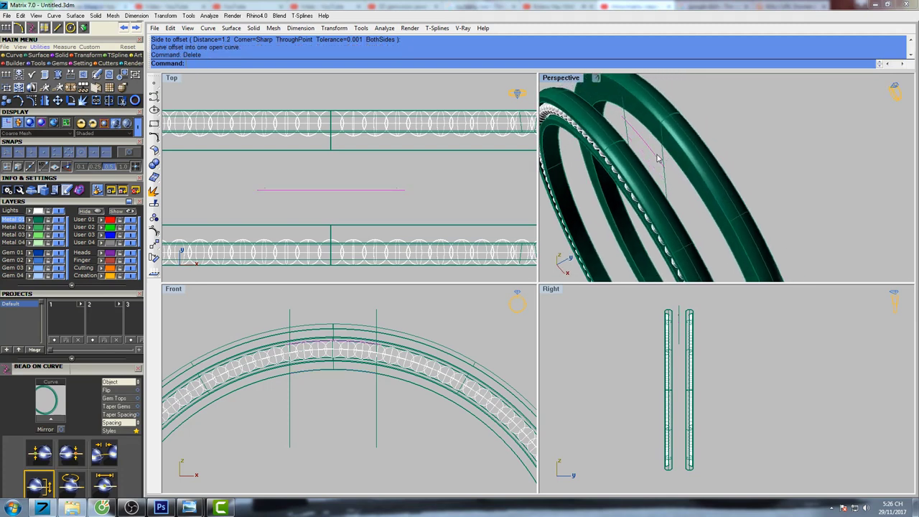
# Step: Rebuild the offset arc with 7 points
pyautogui.write('rebuild')
pyautogui.press('Return')
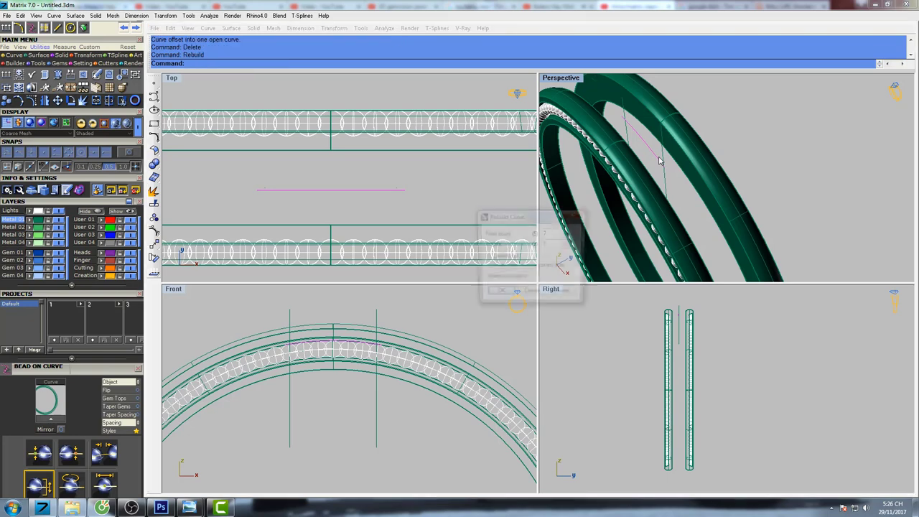
pyautogui.press('Return')
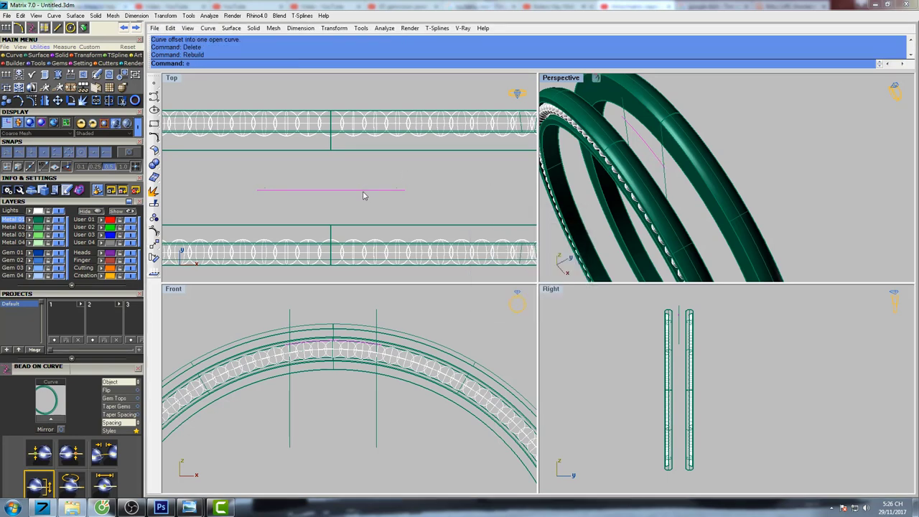
# Step: Extrude the offset arc to one side toward the front ring, ending just short of its inner face
pyautogui.write('extru')
pyautogui.press('Return')
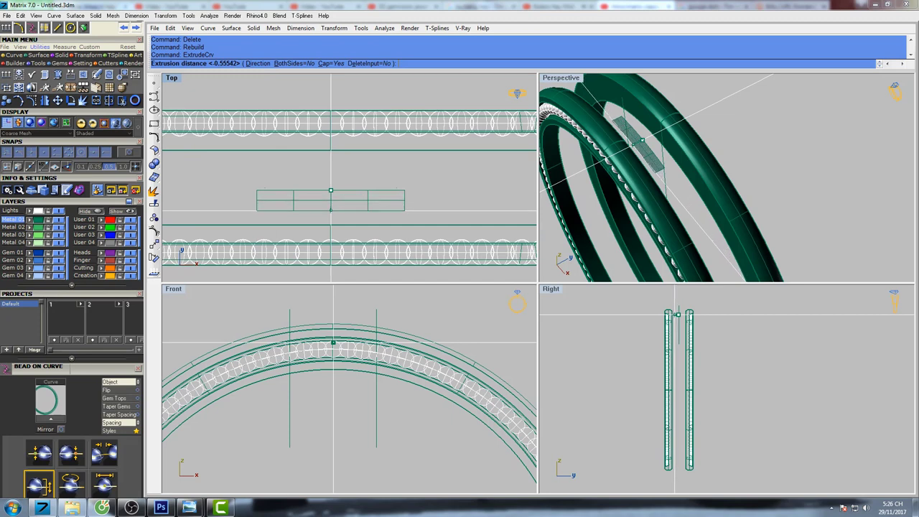
pyautogui.click(363, 209)
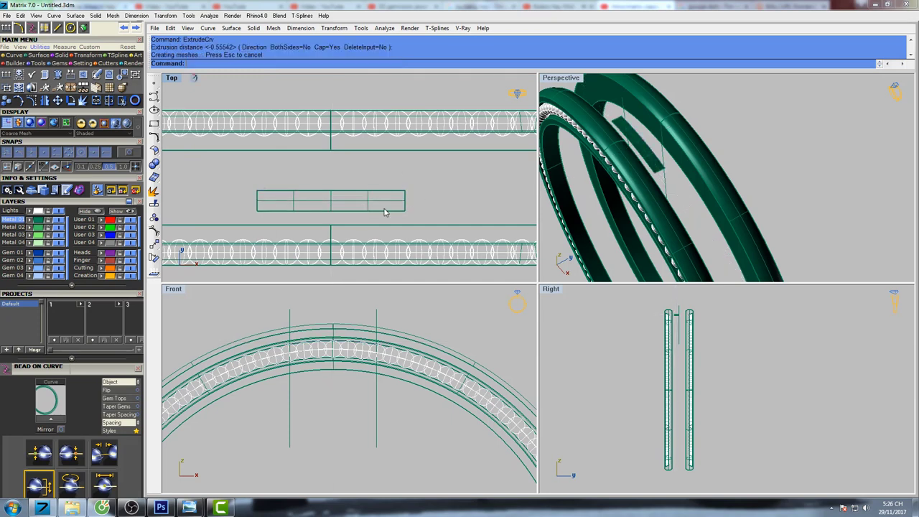
# Step: Convert the extruded arc surface between the rings into a T-Splines surface
pyautogui.moveTo(600, 179); pyautogui.dragTo(649, 185, button='right')
pyautogui.click(629, 164)
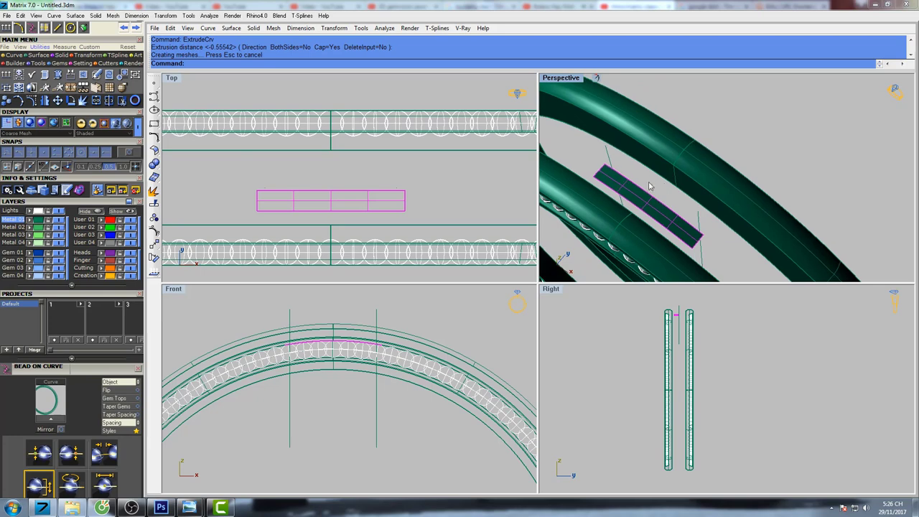
pyautogui.moveTo(325, 205); pyautogui.dragTo(333, 189, button='right')
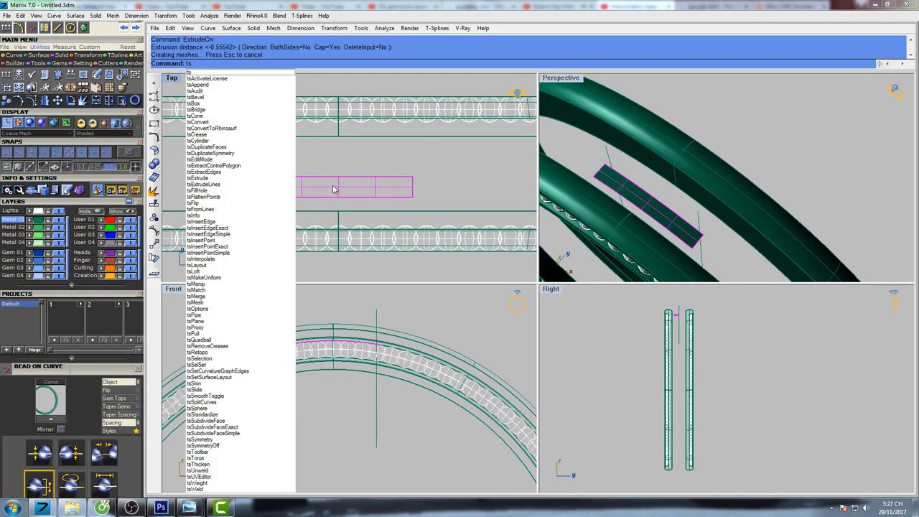
pyautogui.write('c')
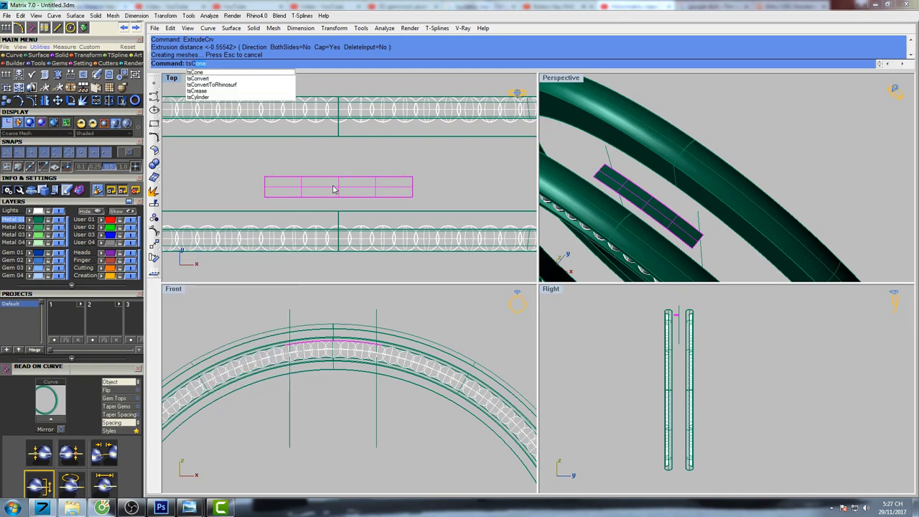
pyautogui.press('Up')
pyautogui.press('Up')
pyautogui.press('Up')
pyautogui.press('Up')
pyautogui.press('Return')
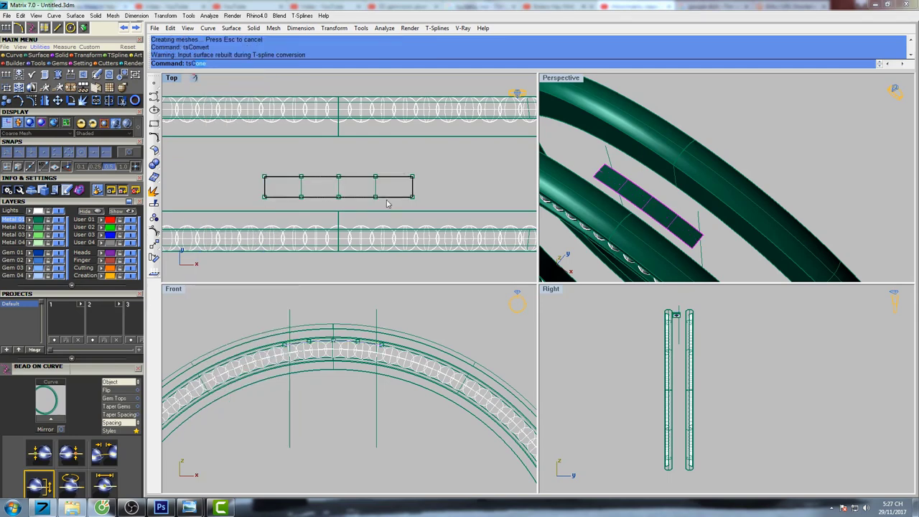
pyautogui.moveTo(397, 188); pyautogui.dragTo(428, 188, button='right')
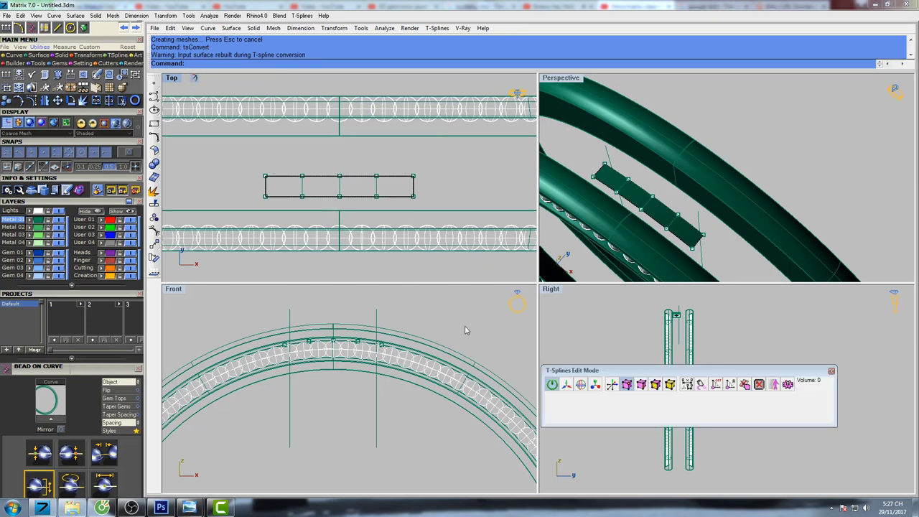
# Step: Extrude the T-Splines surface's front edge loop straight toward the front ring until it slightly overlaps the ring's inner edge
pyautogui.click(641, 385)
pyautogui.click(399, 201)
pyautogui.doubleClick(399, 201)
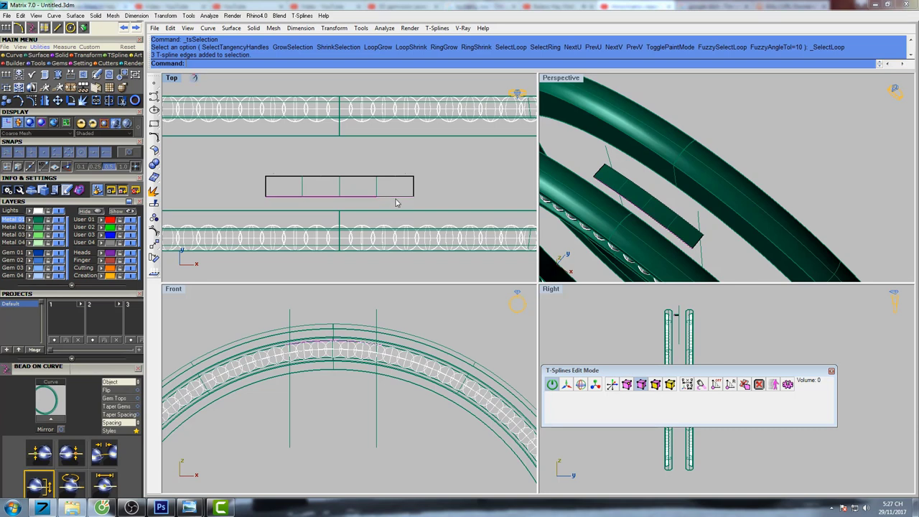
pyautogui.click(567, 386)
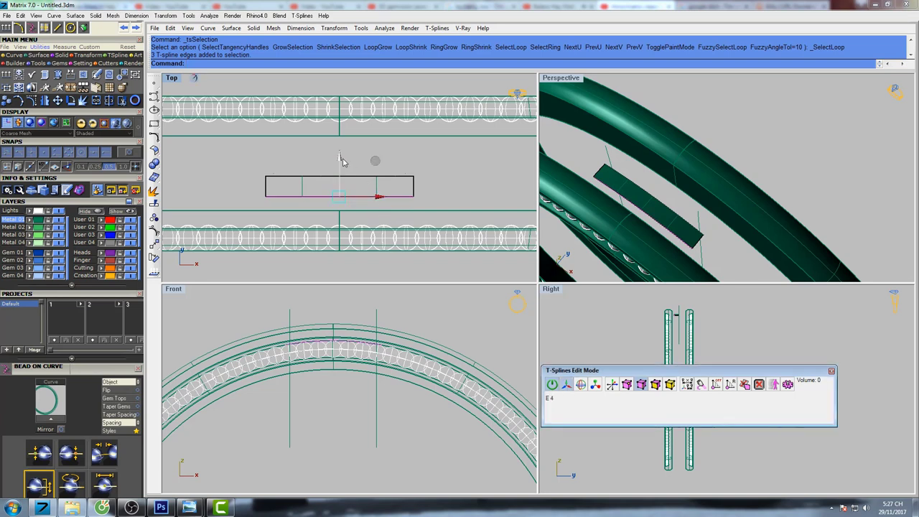
pyautogui.keyDown('alt'); pyautogui.moveTo(340, 159); pyautogui.dragTo(341, 181); pyautogui.keyUp('alt')
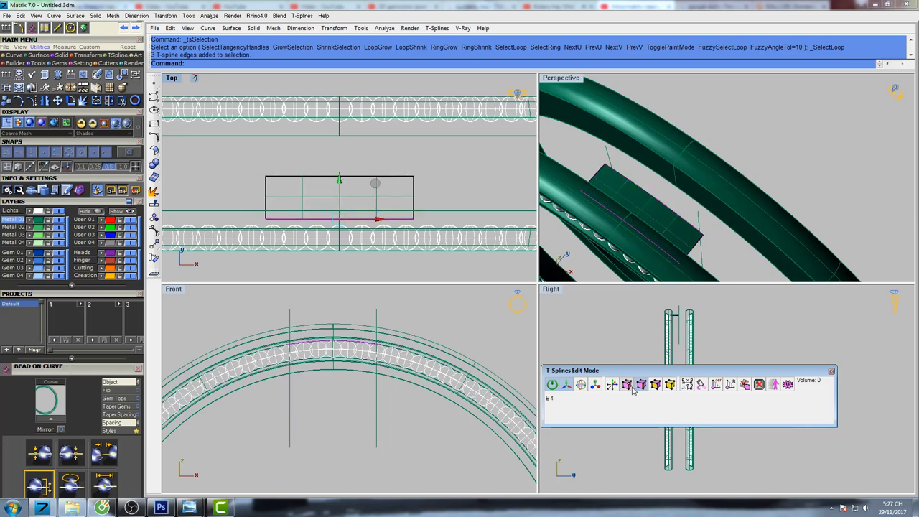
# Step: Align the vertices along the surface's back edge to world Y 0 with SetPt, setting only Y
pyautogui.moveTo(236, 169); pyautogui.dragTo(436, 189)
pyautogui.write('et')
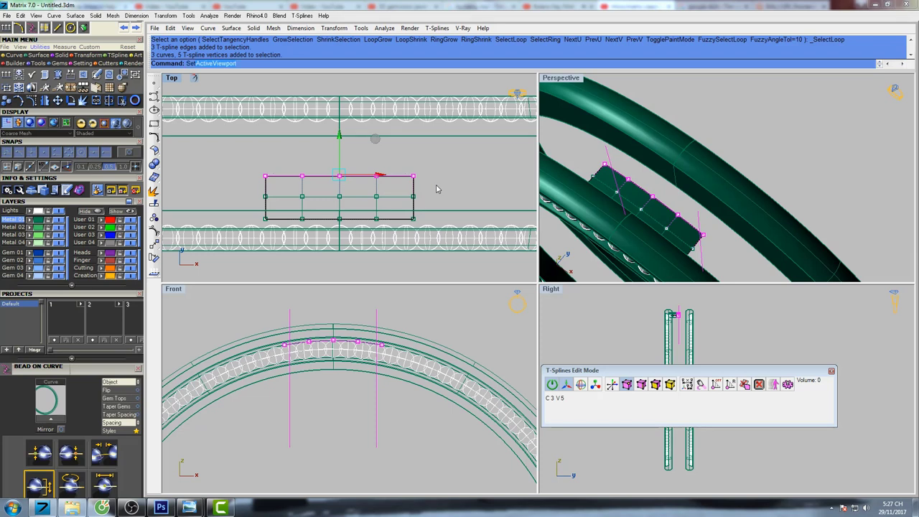
pyautogui.click(250, 182)
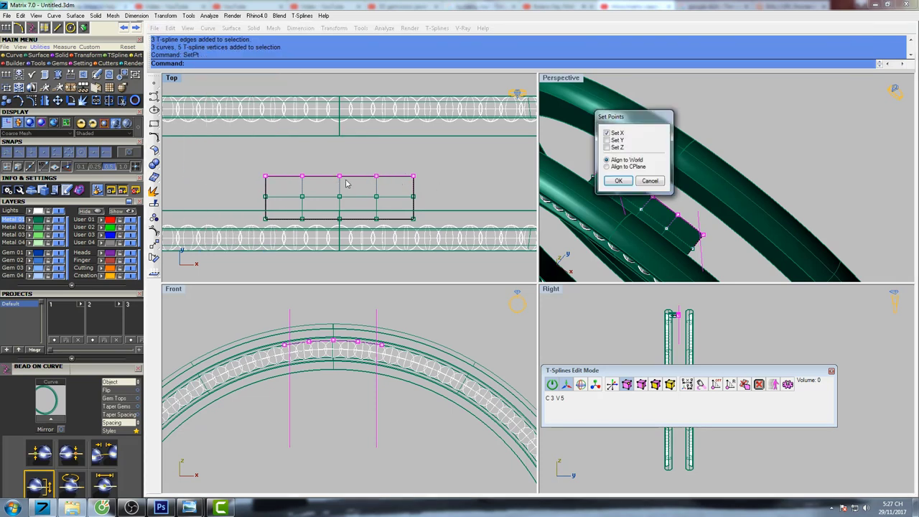
pyautogui.click(607, 140)
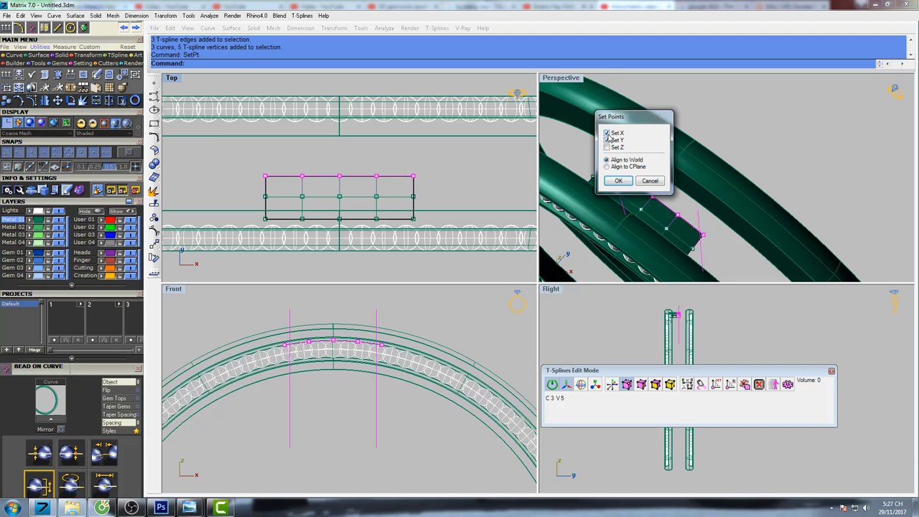
pyautogui.click(619, 180)
pyautogui.write('0')
pyautogui.press('Return')
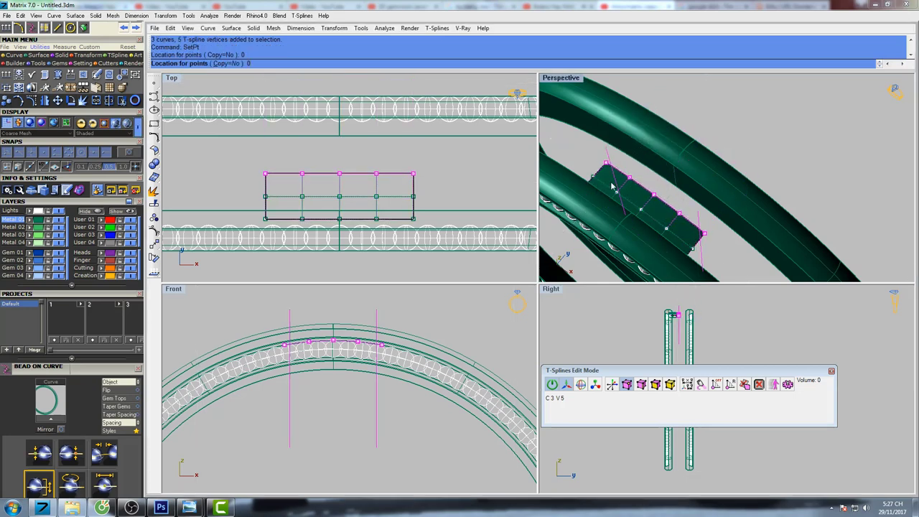
pyautogui.moveTo(412, 205); pyautogui.dragTo(415, 215, button='right')
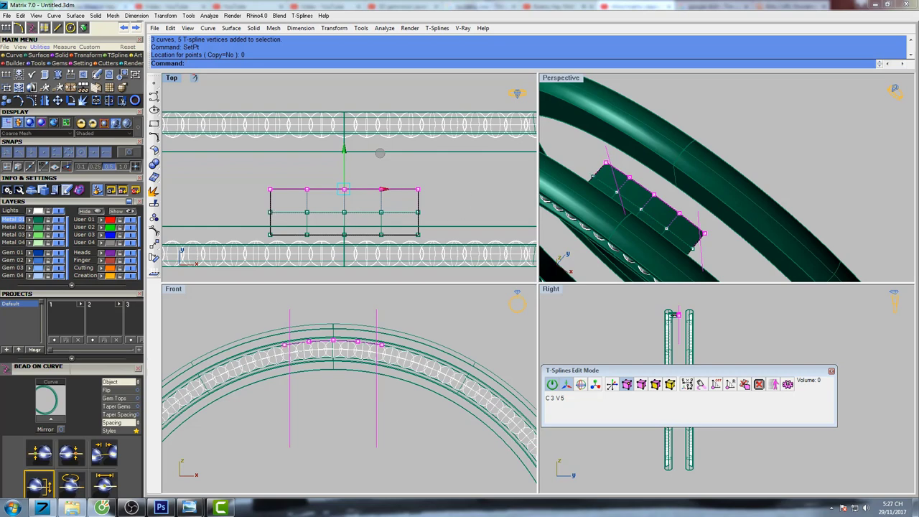
pyautogui.click(466, 194)
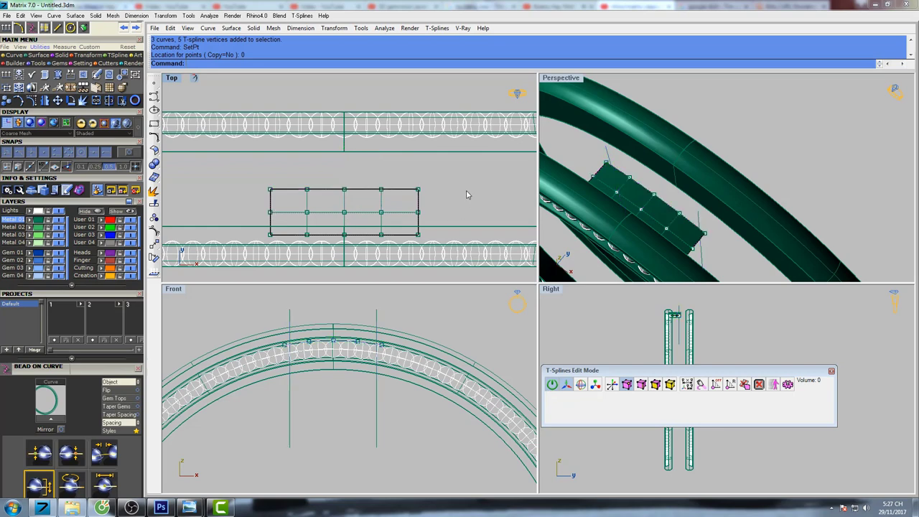
# Step: Add axial T-Splines symmetry to the surface, with the symmetry plane running along its back edge midway between the rings
pyautogui.doubleClick(564, 79)
pyautogui.moveTo(460, 244); pyautogui.dragTo(523, 189, button='right')
pyautogui.scroll(3, 522, 188)
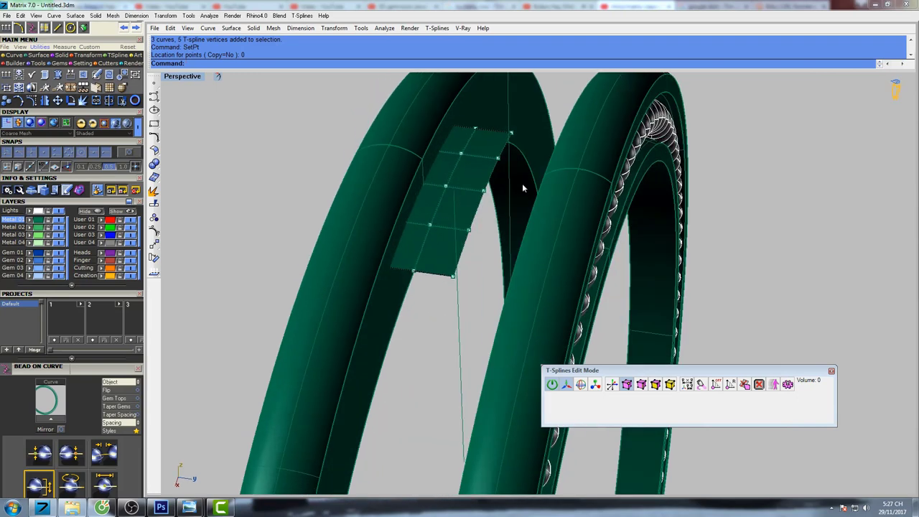
pyautogui.doubleClick(182, 77)
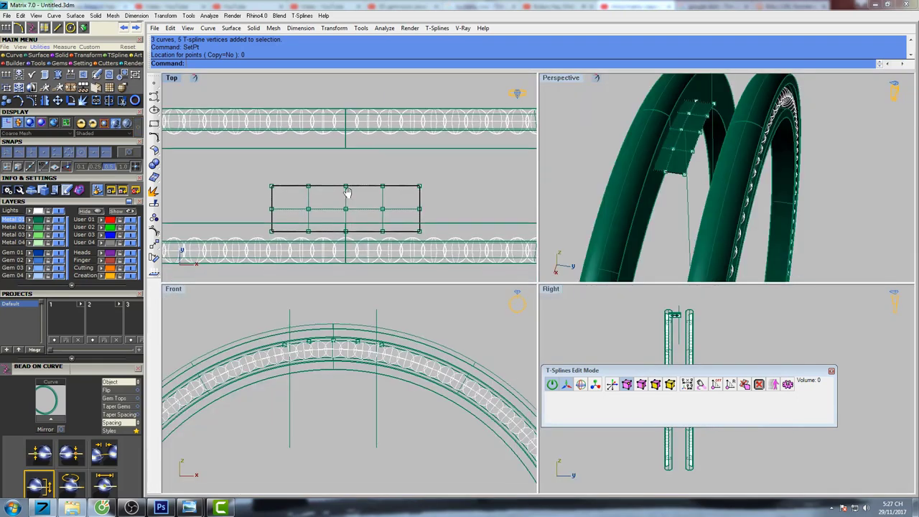
pyautogui.click(669, 385)
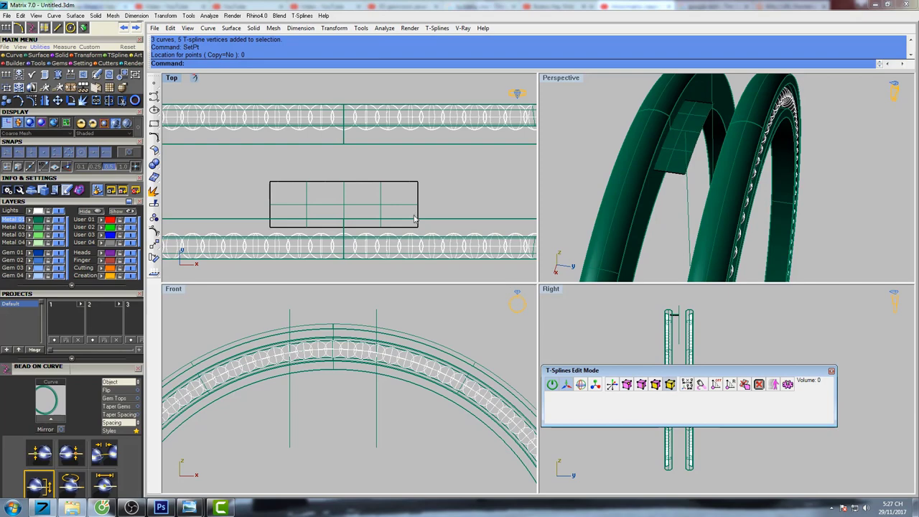
pyautogui.click(382, 189)
pyautogui.moveTo(415, 190); pyautogui.dragTo(420, 214, button='right')
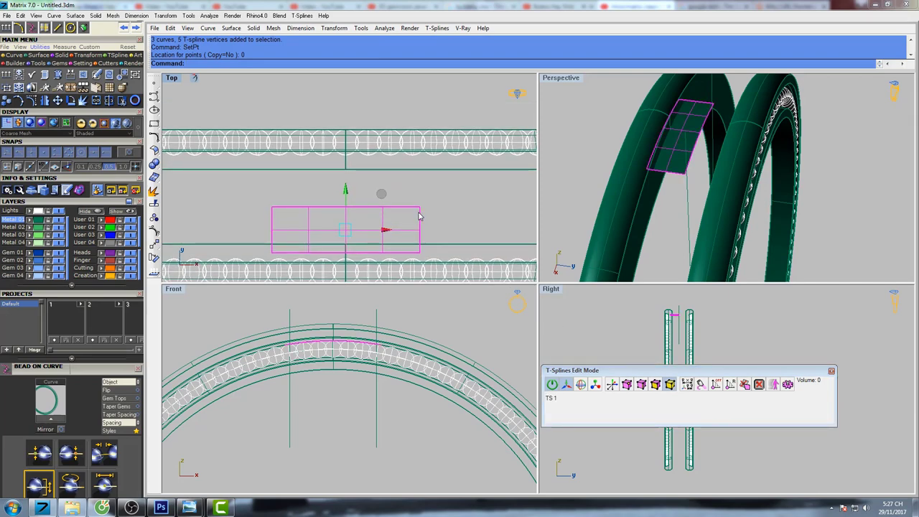
pyautogui.press('Return')
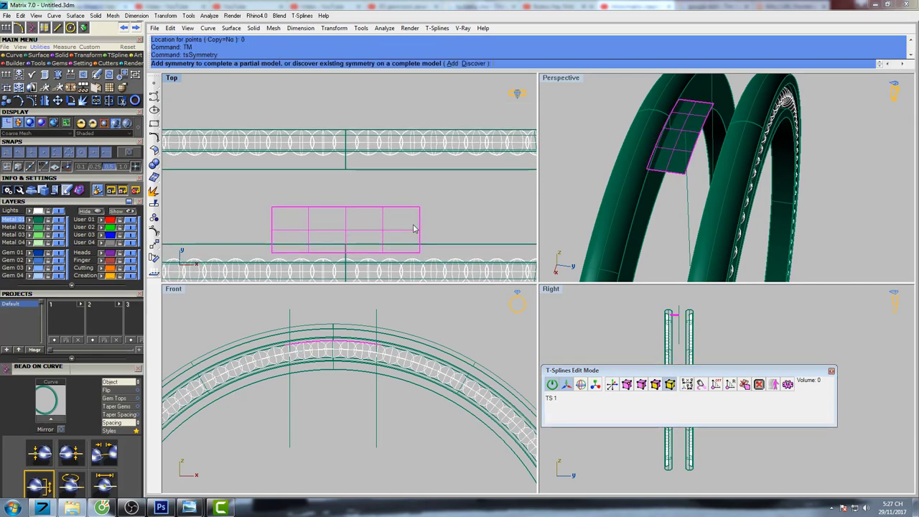
pyautogui.click(451, 63)
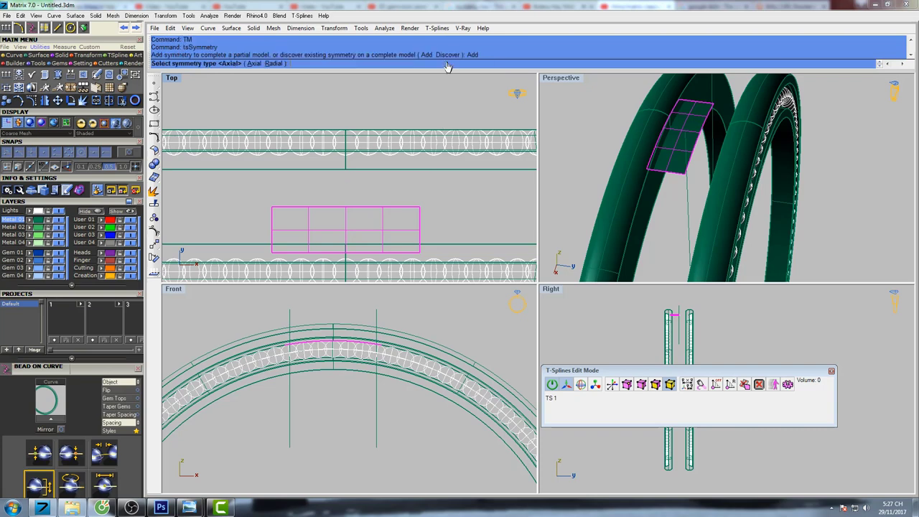
pyautogui.click(253, 63)
pyautogui.click(422, 207)
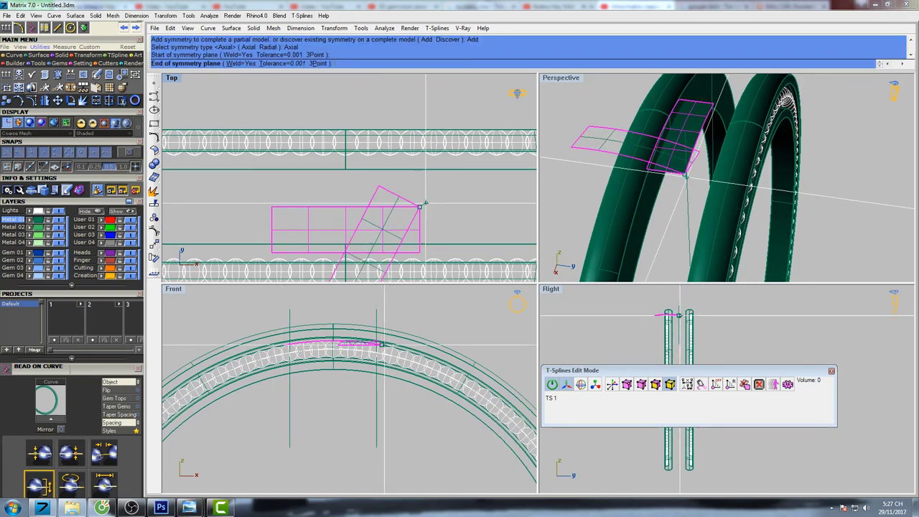
pyautogui.click(487, 208)
pyautogui.press('Escape')
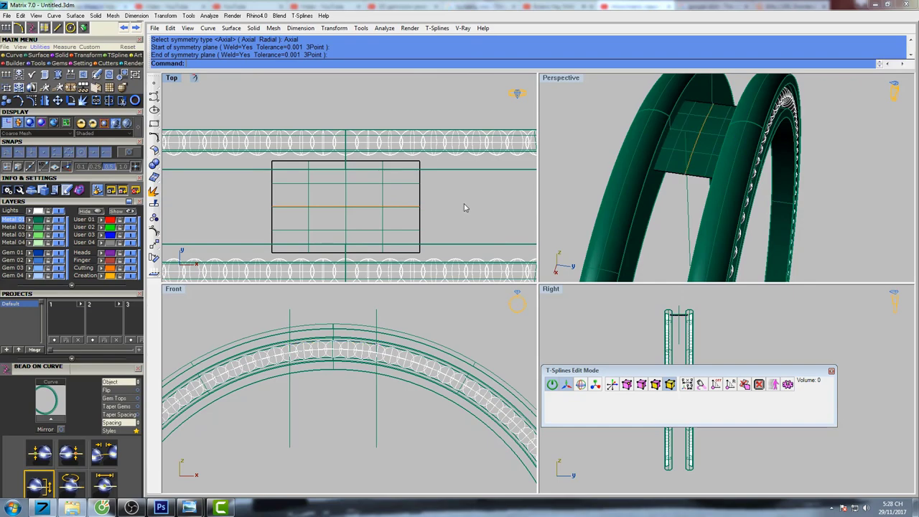
# Step: Lock everything except the T-Splines surface by selecting it and inverting the selection
pyautogui.moveTo(464, 206); pyautogui.dragTo(453, 211, button='right')
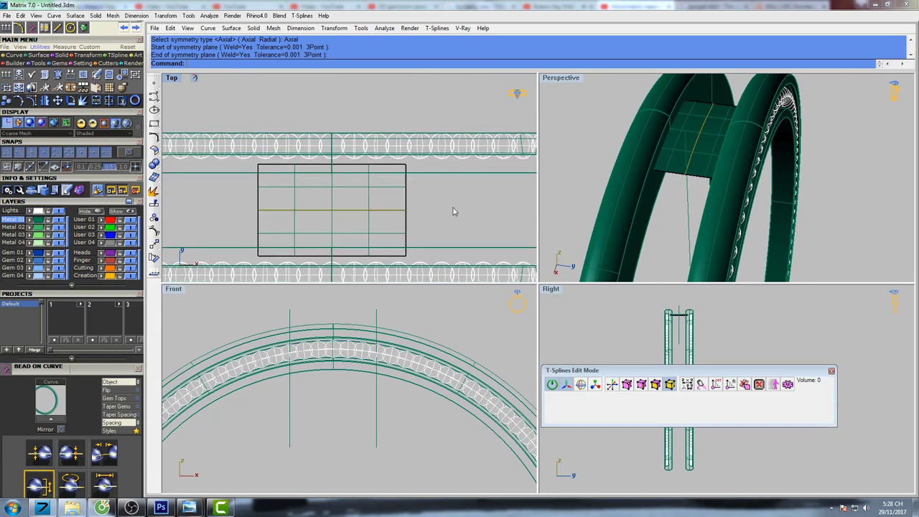
pyautogui.doubleClick(564, 78)
pyautogui.moveTo(563, 84); pyautogui.dragTo(525, 211, button='right')
pyautogui.scroll(4, 525, 211)
pyautogui.click(546, 206)
pyautogui.scroll(3, 550, 203)
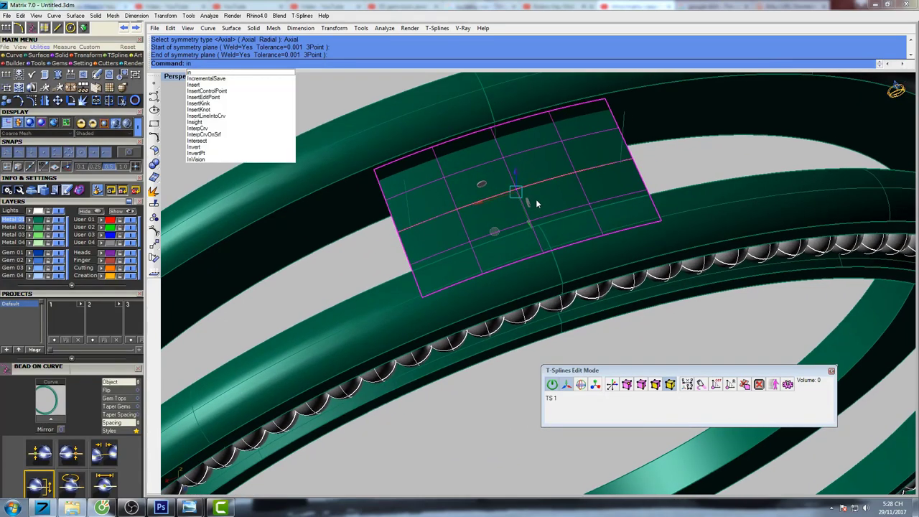
pyautogui.write('vert')
pyautogui.press('Return')
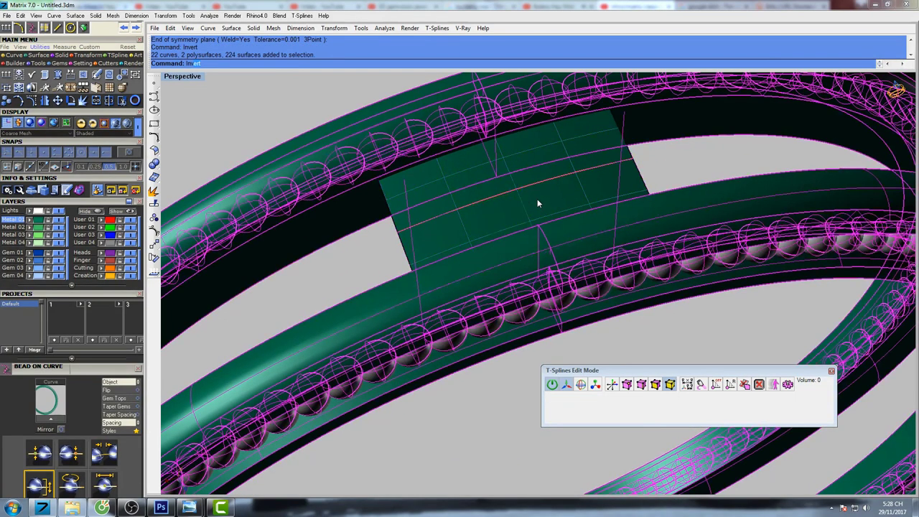
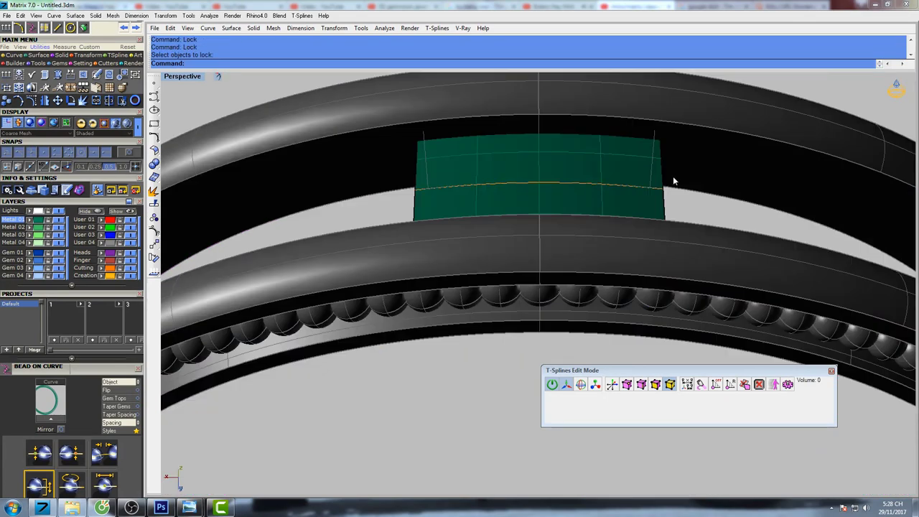
# Step: Insert a simple edge loop close beside the surface's central symmetry edge loop, on the side toward one ring
pyautogui.moveTo(673, 181)
pyautogui.mouseDown(button='right')
pyautogui.moveTo(661, 189)
pyautogui.moveTo(671, 207)
pyautogui.moveTo(632, 203)
pyautogui.moveTo(700, 180)
pyautogui.moveTo(671, 188)
pyautogui.mouseUp(button='right')
pyautogui.moveTo(507, 248); pyautogui.dragTo(577, 203, button='right')
pyautogui.click(513, 190)
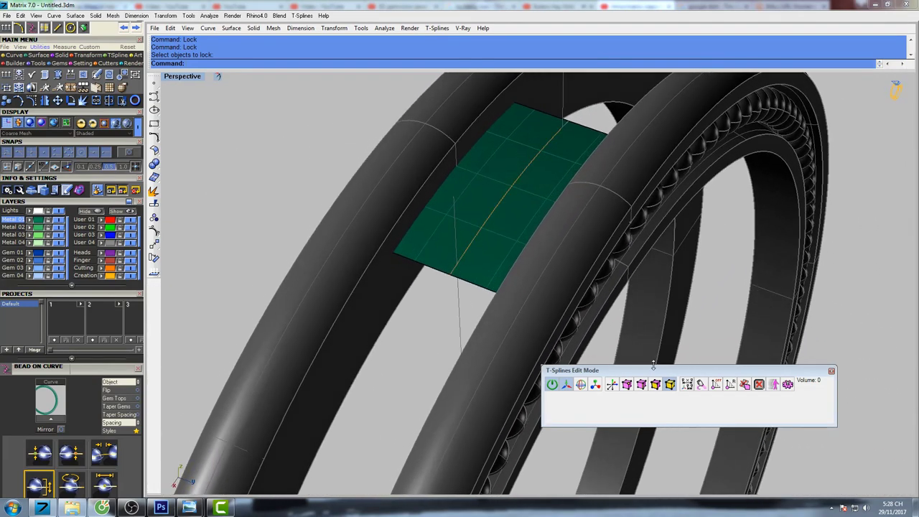
pyautogui.click(641, 384)
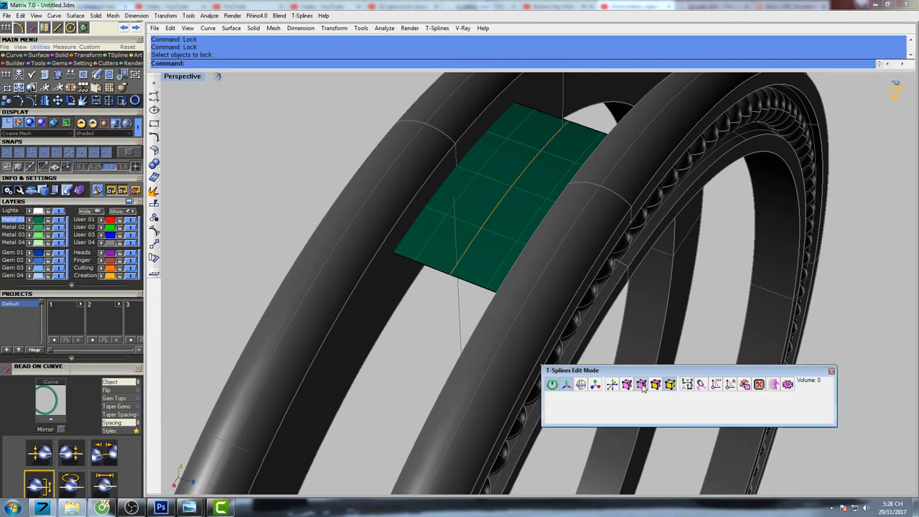
pyautogui.click(531, 171)
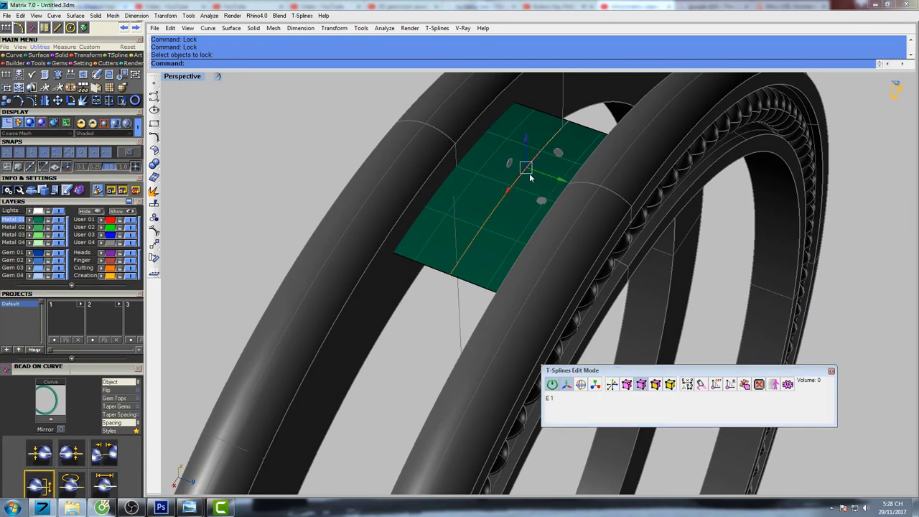
pyautogui.doubleClick(500, 206)
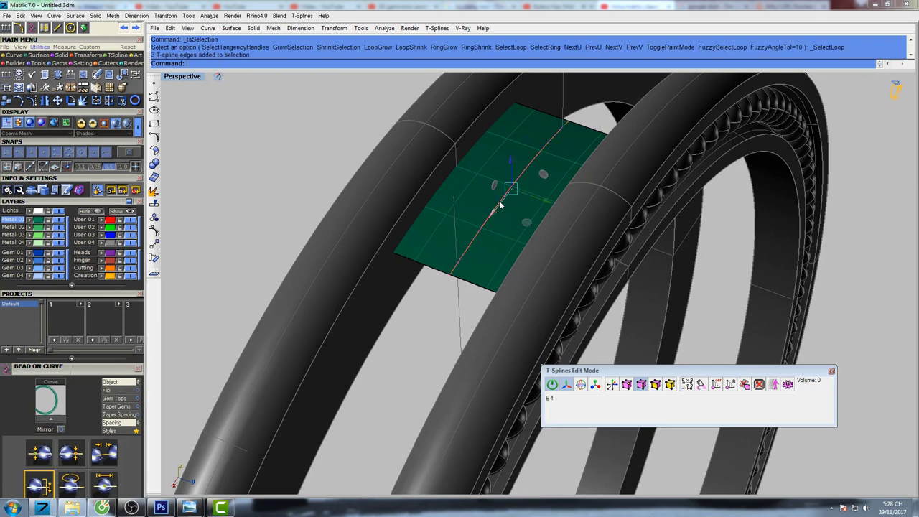
pyautogui.moveTo(537, 195); pyautogui.dragTo(543, 206, button='right')
pyautogui.scroll(4, 524, 173)
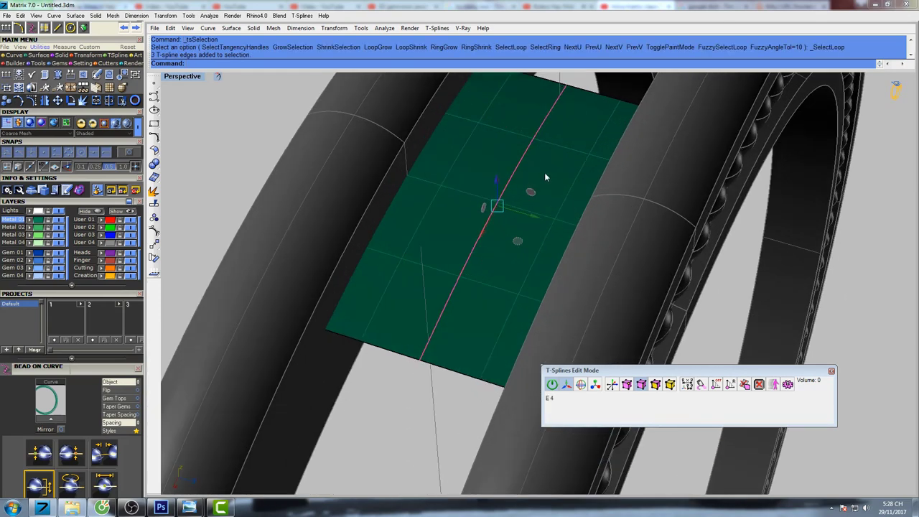
pyautogui.moveTo(544, 173); pyautogui.dragTo(503, 216, button='right')
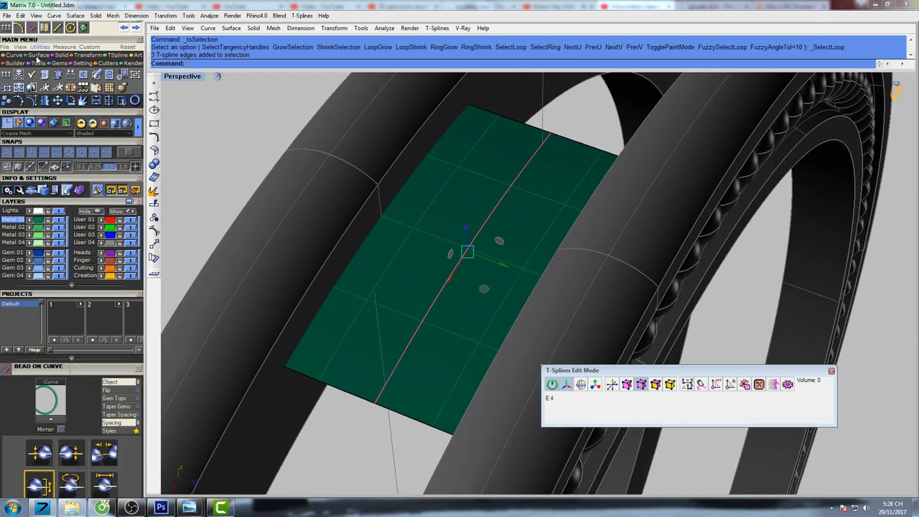
pyautogui.click(114, 56)
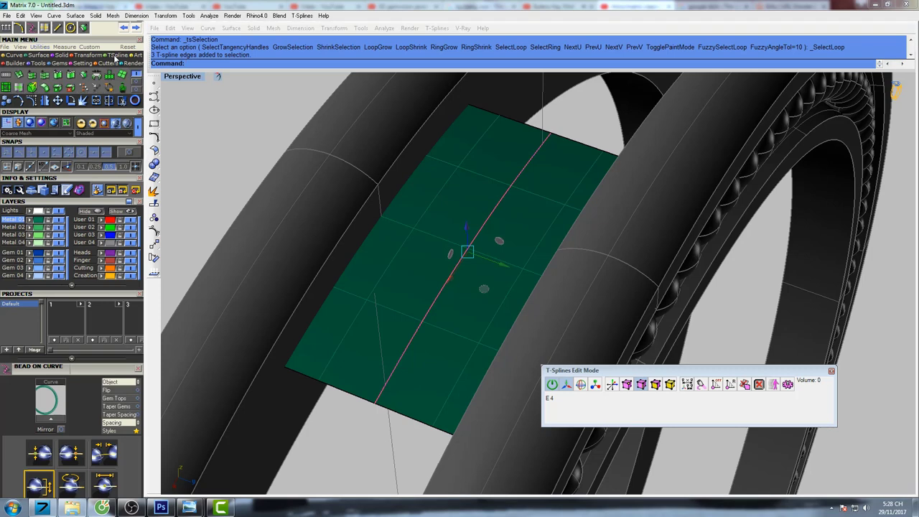
pyautogui.click(33, 75)
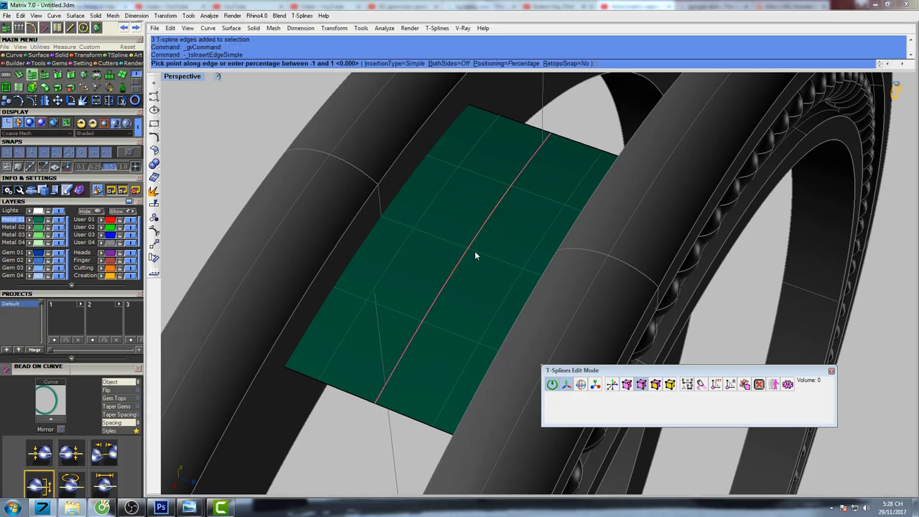
pyautogui.click(478, 253)
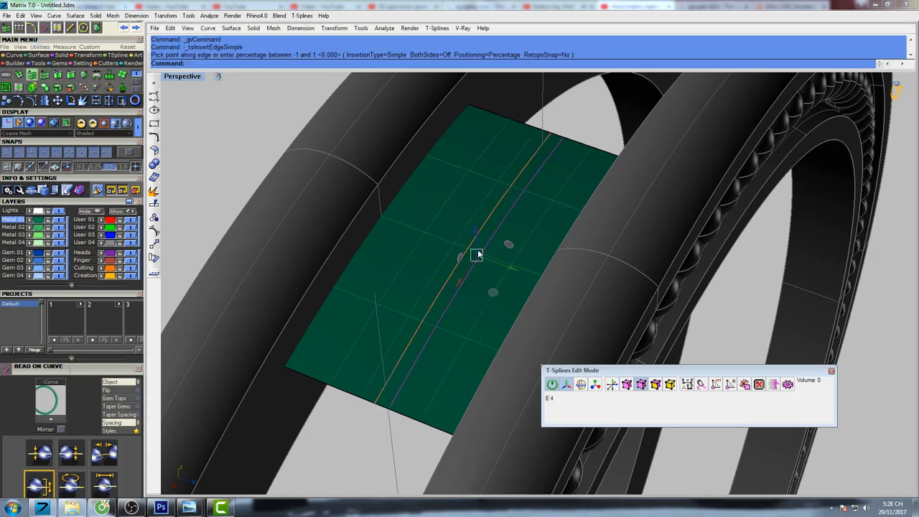
# Step: Raise the surface's central edge loop vertically into a low ridge between the two rings
pyautogui.doubleClick(490, 219)
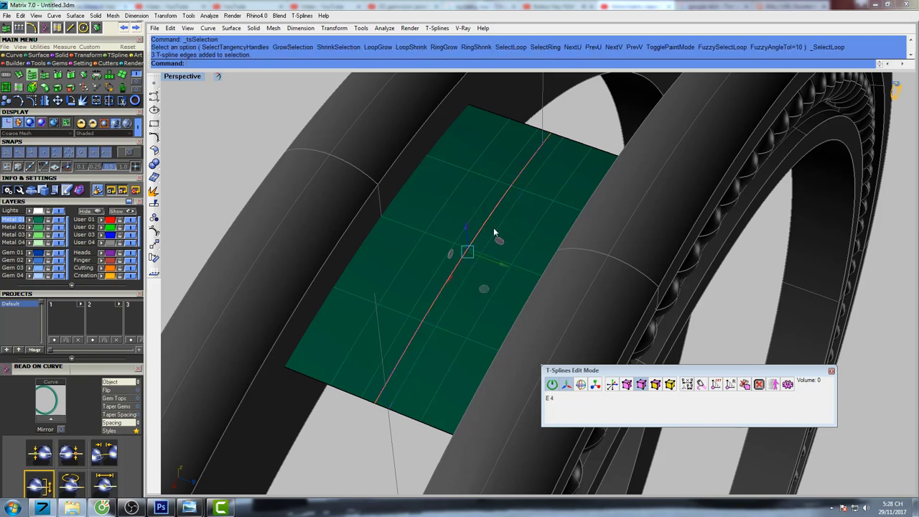
pyautogui.moveTo(494, 230); pyautogui.dragTo(497, 210, button='right')
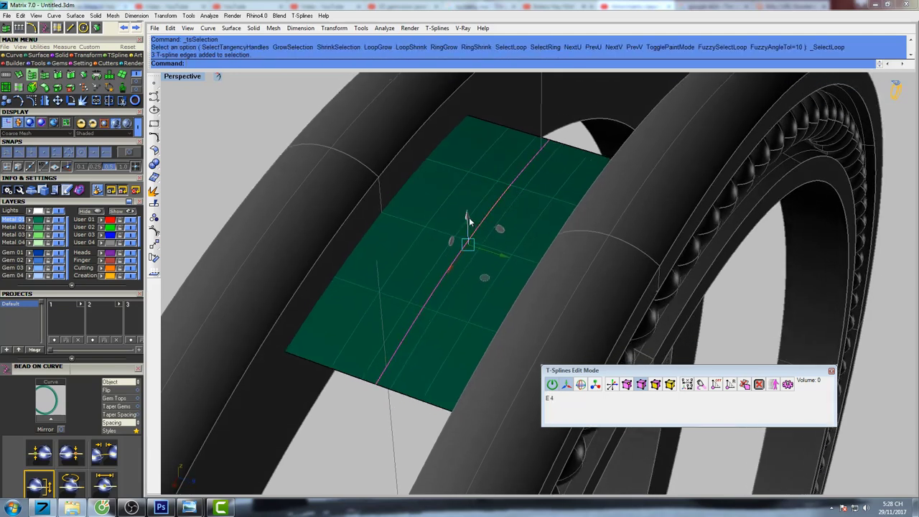
pyautogui.moveTo(469, 220); pyautogui.dragTo(467, 207)
pyautogui.moveTo(498, 243); pyautogui.dragTo(533, 198, button='right')
# Step: Insert another simple edge loop between the ridge crest and the adjacent edge loop, close to the crest
pyautogui.doubleClick(477, 248)
pyautogui.moveTo(478, 249); pyautogui.dragTo(424, 272, button='right')
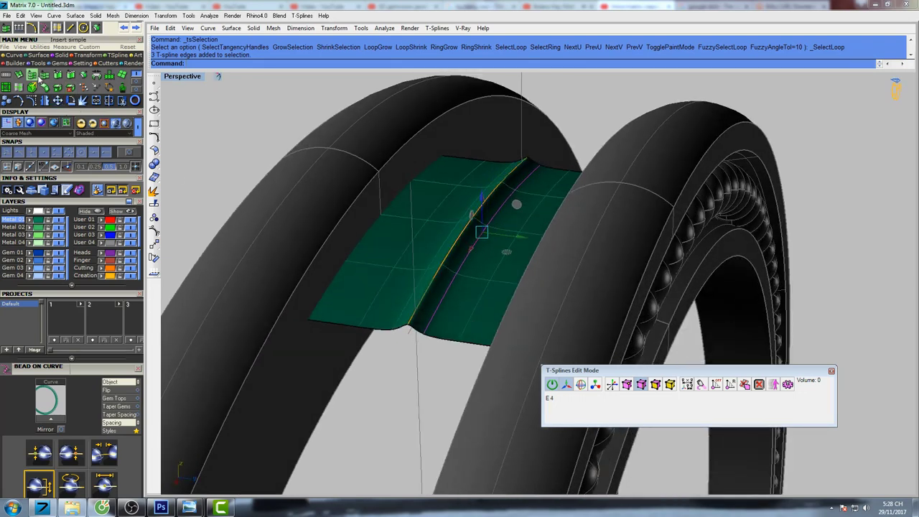
pyautogui.click(44, 27)
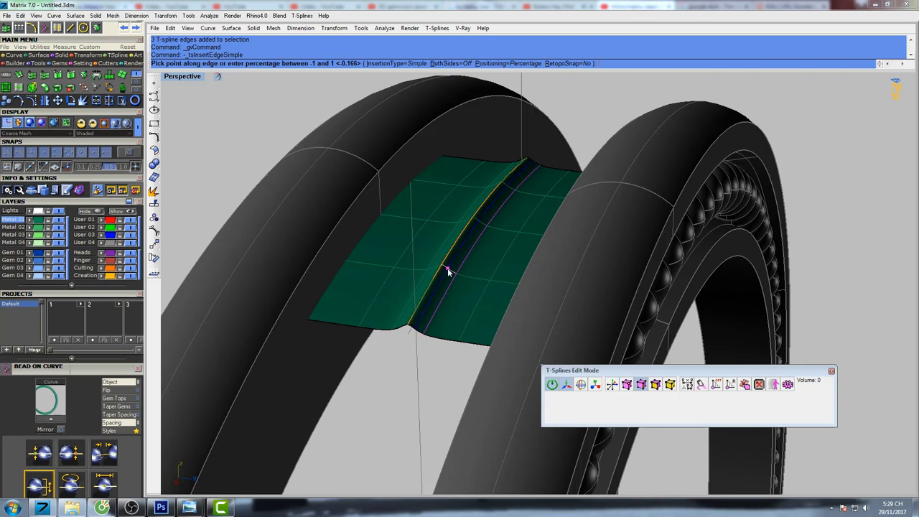
pyautogui.click(447, 270)
pyautogui.scroll(2, 478, 209)
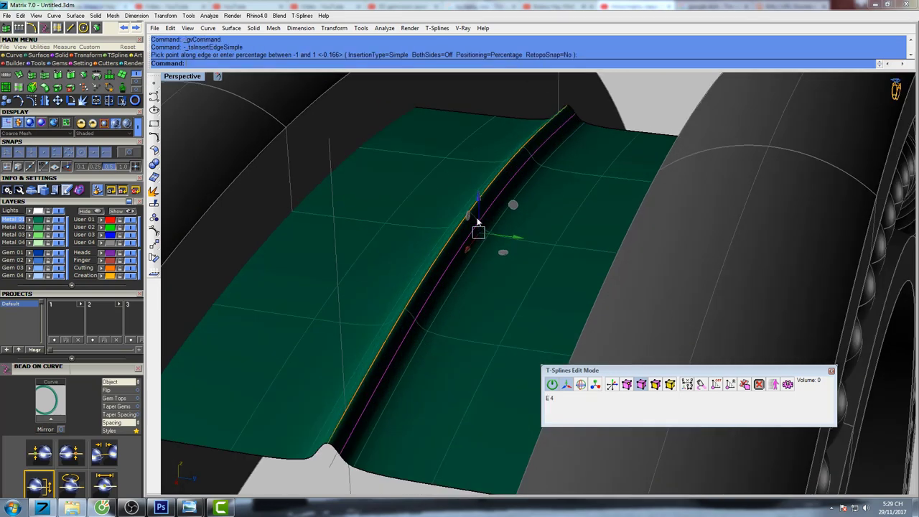
# Step: Raise the new inner edge loop slightly and shift the next outer edge loop away from the ridge crest toward the ring
pyautogui.scroll(2, 481, 208)
pyautogui.moveTo(479, 177); pyautogui.dragTo(479, 165)
pyautogui.moveTo(512, 230); pyautogui.dragTo(508, 254, button='right')
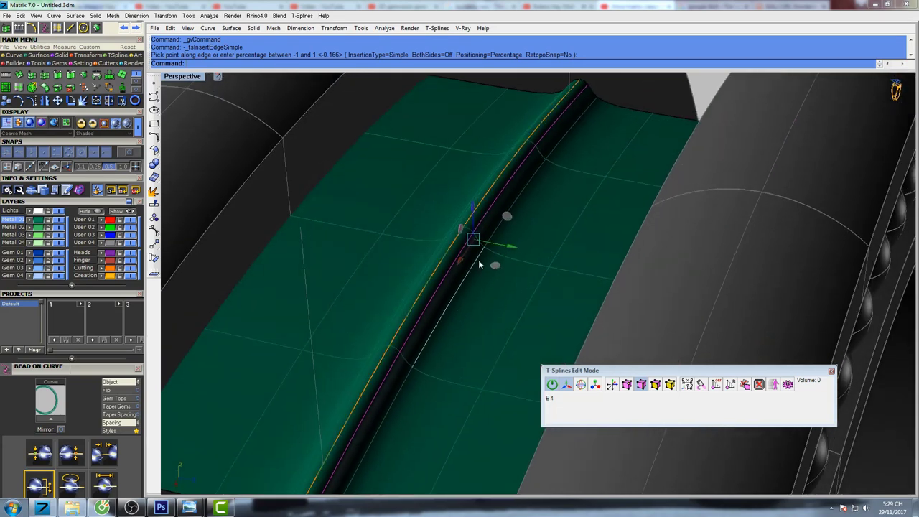
pyautogui.doubleClick(478, 260)
pyautogui.moveTo(518, 270); pyautogui.dragTo(538, 270)
# Step: Examine the ridged surface shaded, from several angles and in all four viewports, checking its fit between the rings
pyautogui.moveTo(523, 265); pyautogui.dragTo(427, 269, button='right')
pyautogui.scroll(-5, 431, 267)
pyautogui.moveTo(478, 239); pyautogui.dragTo(484, 276, button='right')
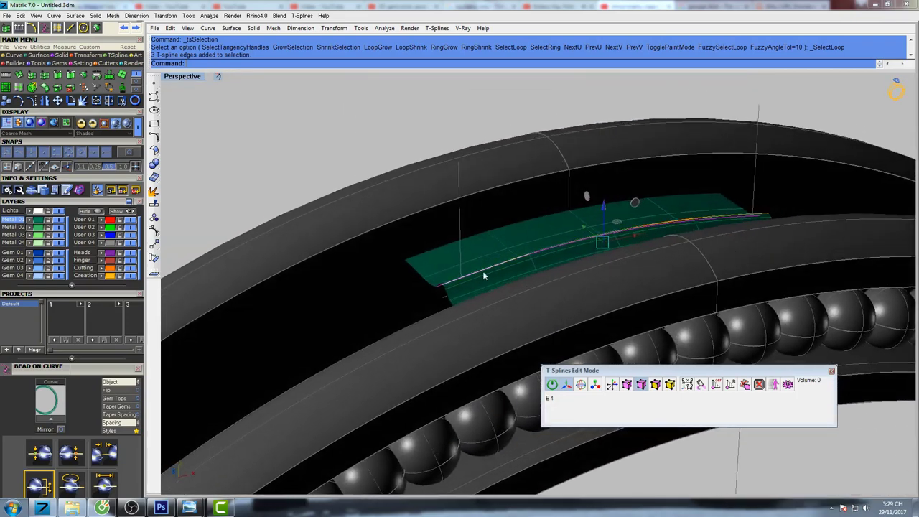
pyautogui.moveTo(595, 284); pyautogui.dragTo(512, 310, button='right')
pyautogui.scroll(-4, 467, 276)
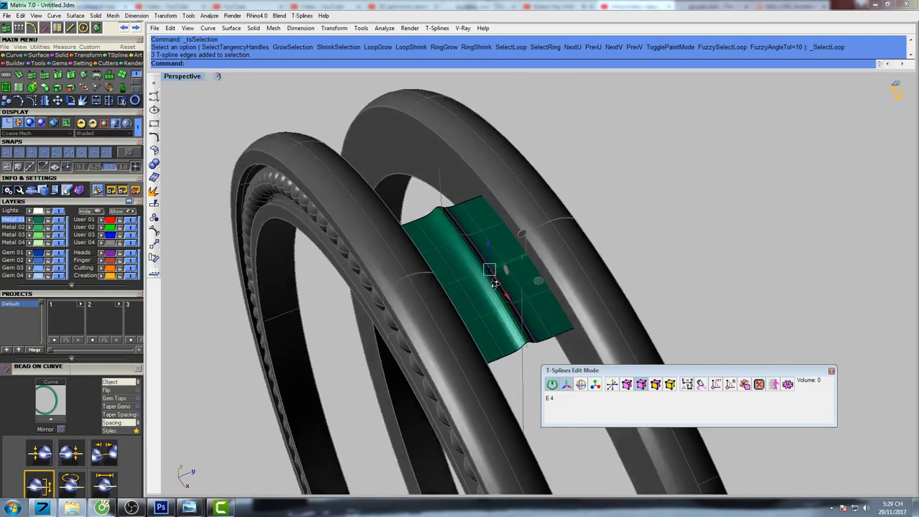
pyautogui.moveTo(467, 276); pyautogui.dragTo(512, 252, button='right')
pyautogui.write('s')
pyautogui.press('Return')
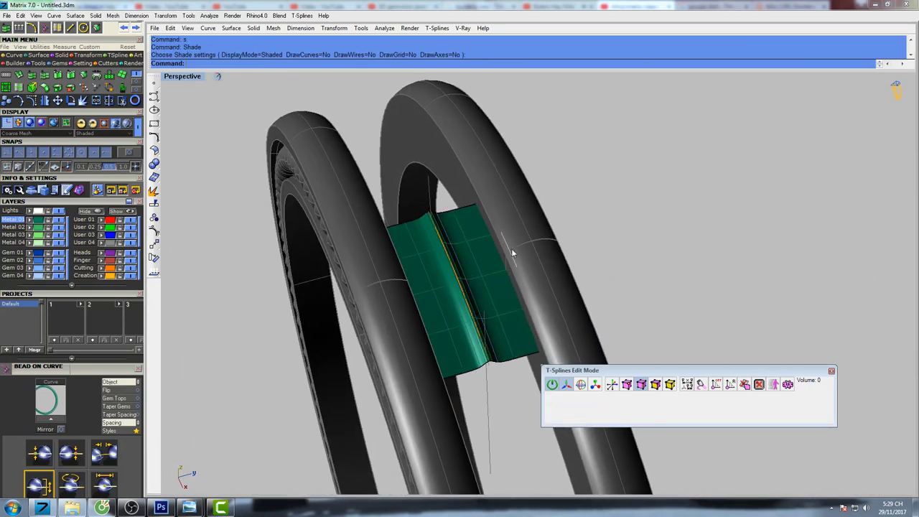
pyautogui.click(670, 384)
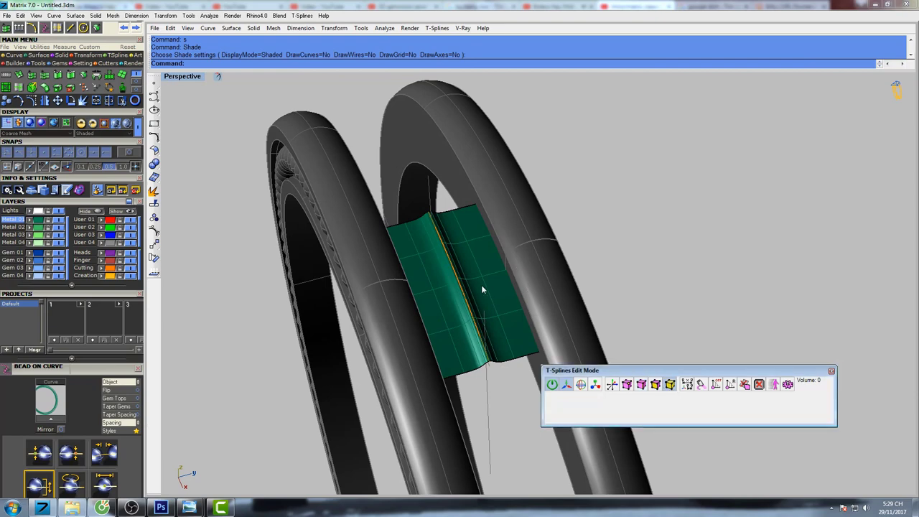
pyautogui.click(484, 290)
pyautogui.doubleClick(182, 76)
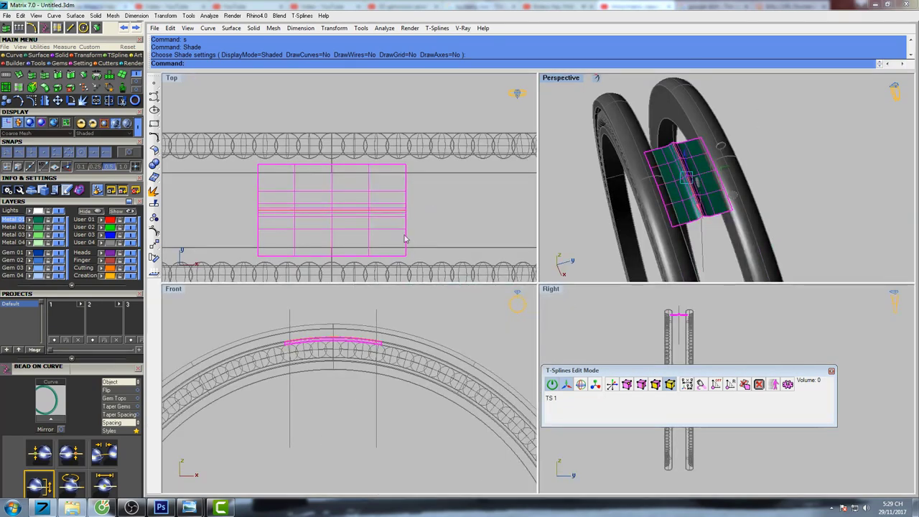
pyautogui.click(363, 349)
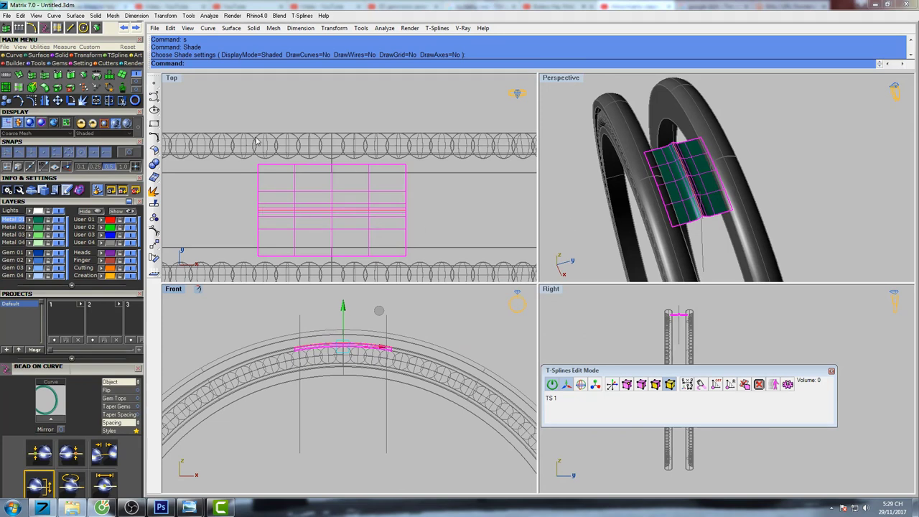
pyautogui.moveTo(620, 199); pyautogui.dragTo(668, 175, button='right')
pyautogui.scroll(3, 686, 188)
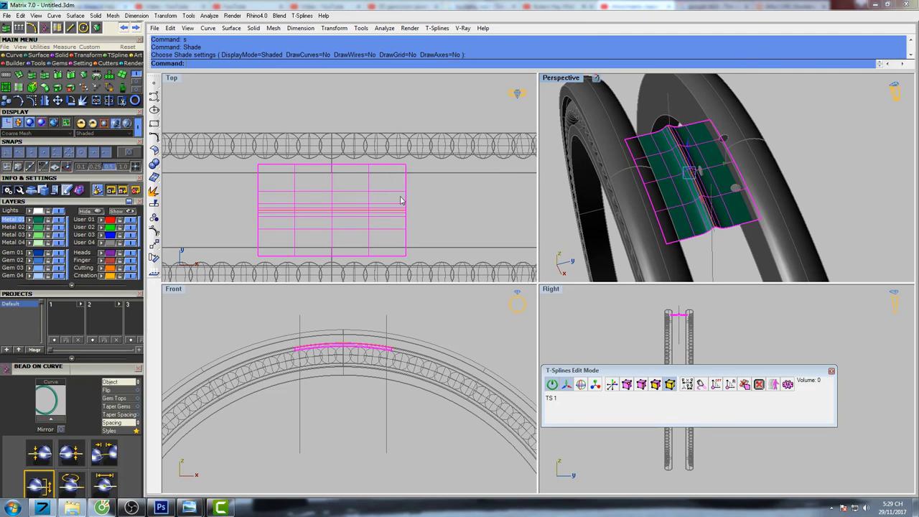
pyautogui.scroll(10, 631, 185)
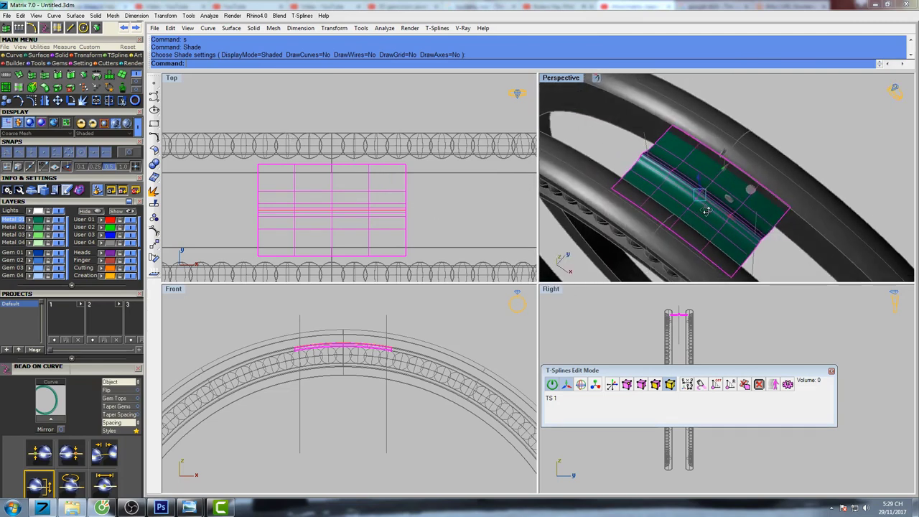
pyautogui.press('Escape')
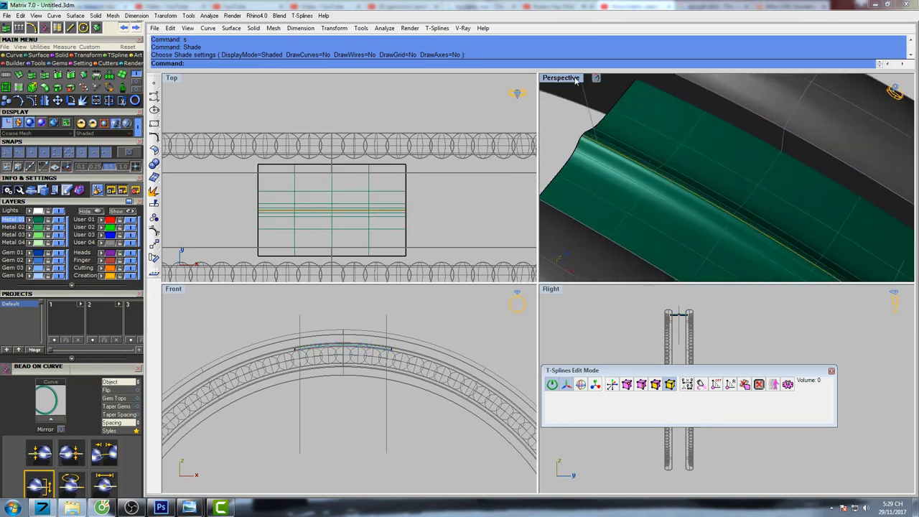
# Step: Widen one end of the ridge by moving two consecutive outer-loop edges away from the crest, the end edge farthest
pyautogui.doubleClick(575, 81)
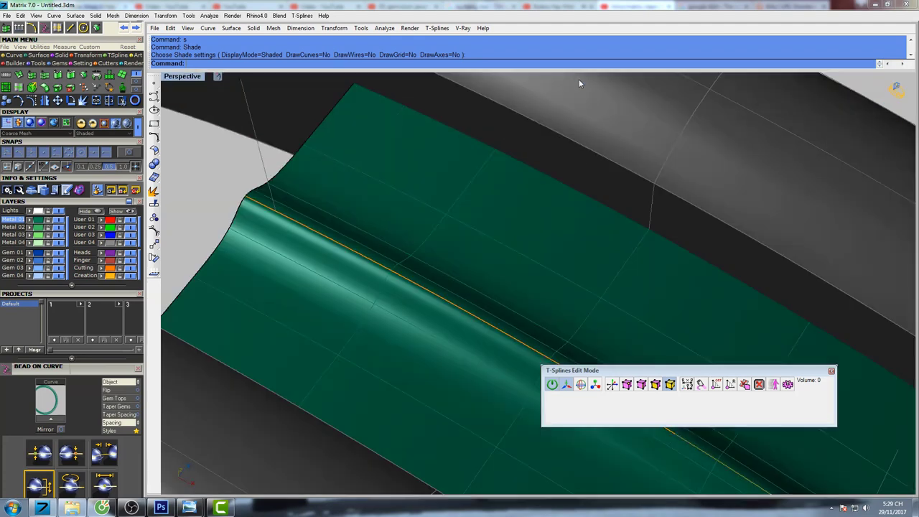
pyautogui.scroll(-4, 523, 213)
pyautogui.keyDown('shift'); pyautogui.moveTo(523, 211); pyautogui.dragTo(562, 201, button='right'); pyautogui.keyUp('shift')
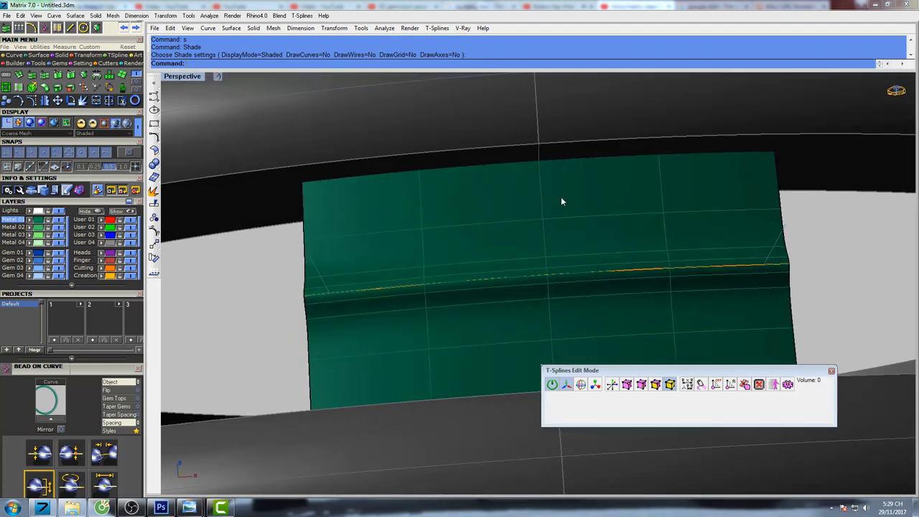
pyautogui.click(385, 311)
pyautogui.click(641, 386)
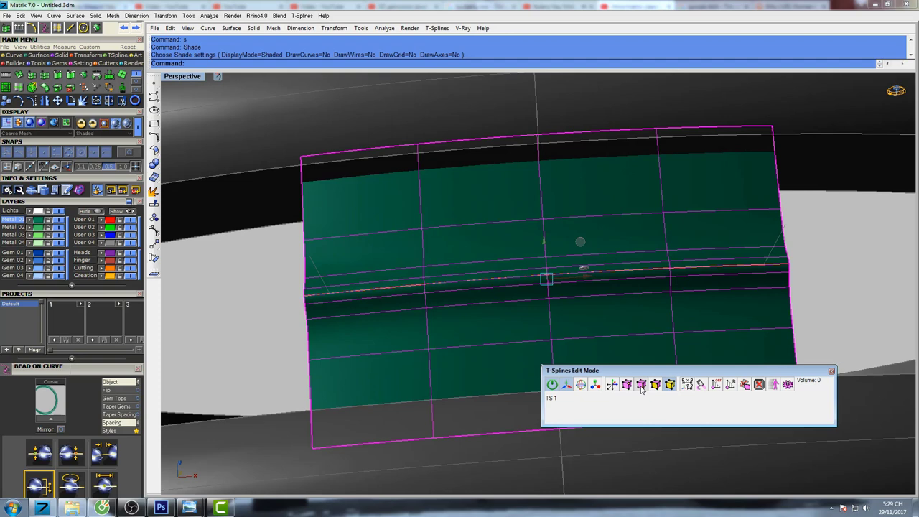
pyautogui.click(365, 291)
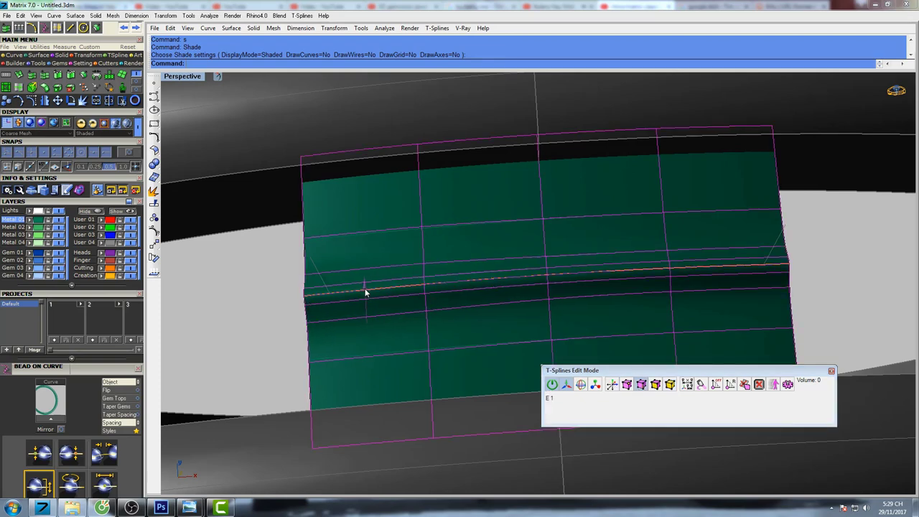
pyautogui.moveTo(365, 289); pyautogui.dragTo(365, 294)
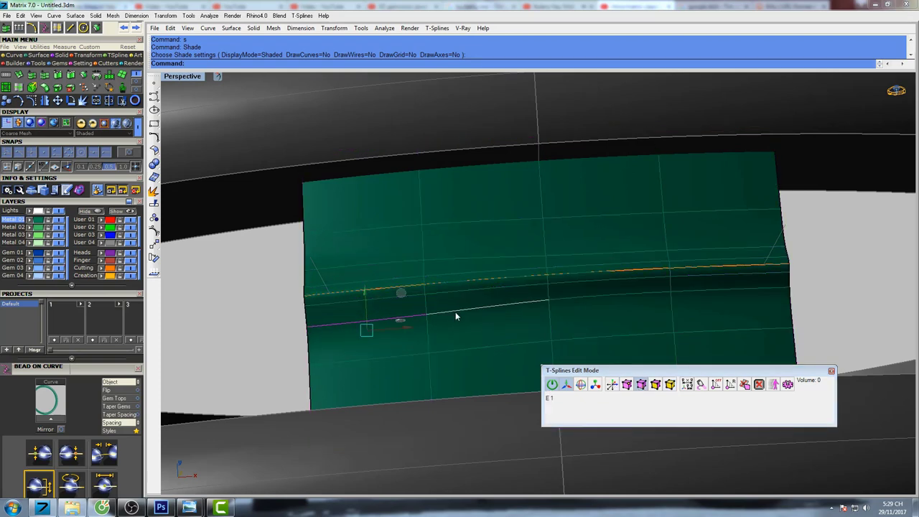
pyautogui.moveTo(455, 316); pyautogui.dragTo(455, 315)
pyautogui.moveTo(485, 279); pyautogui.dragTo(486, 286)
# Step: Move the inner-loop edge at the ridge's wide end slightly outward from the crest
pyautogui.scroll(-6, 475, 296)
pyautogui.moveTo(473, 297); pyautogui.dragTo(530, 248, button='right')
pyautogui.scroll(6, 463, 356)
pyautogui.click(495, 282)
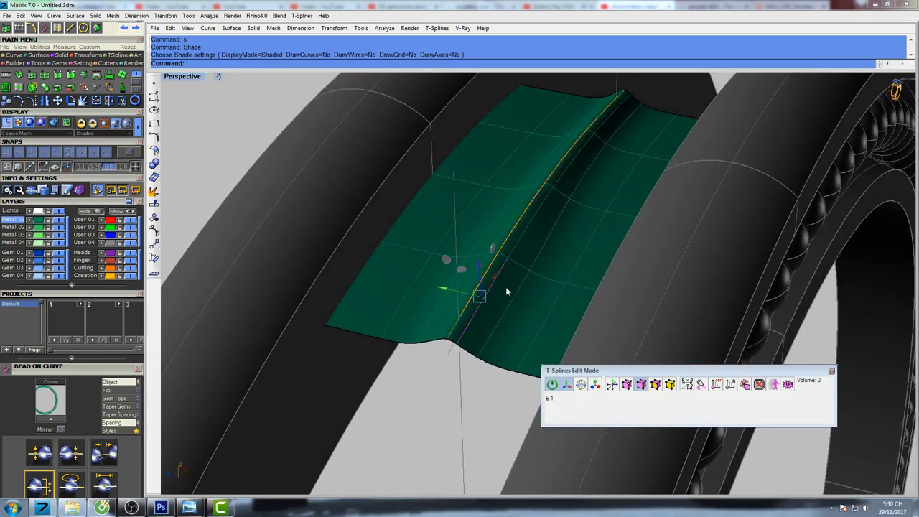
pyautogui.moveTo(452, 290); pyautogui.dragTo(455, 291)
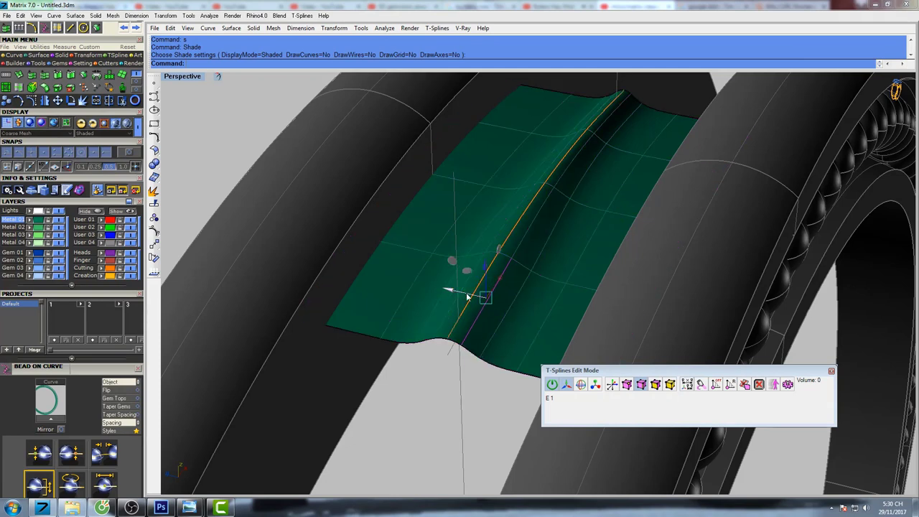
# Step: Raise the two crest edges at the ridge's wide end, along with the inner-loop edge beside them
pyautogui.doubleClick(487, 265)
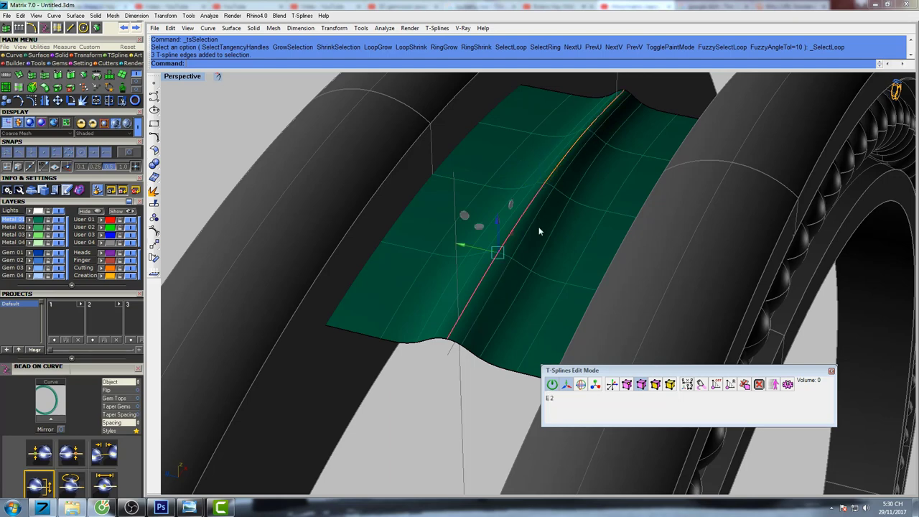
pyautogui.moveTo(542, 230); pyautogui.dragTo(474, 262, button='right')
pyautogui.moveTo(447, 205); pyautogui.dragTo(446, 195)
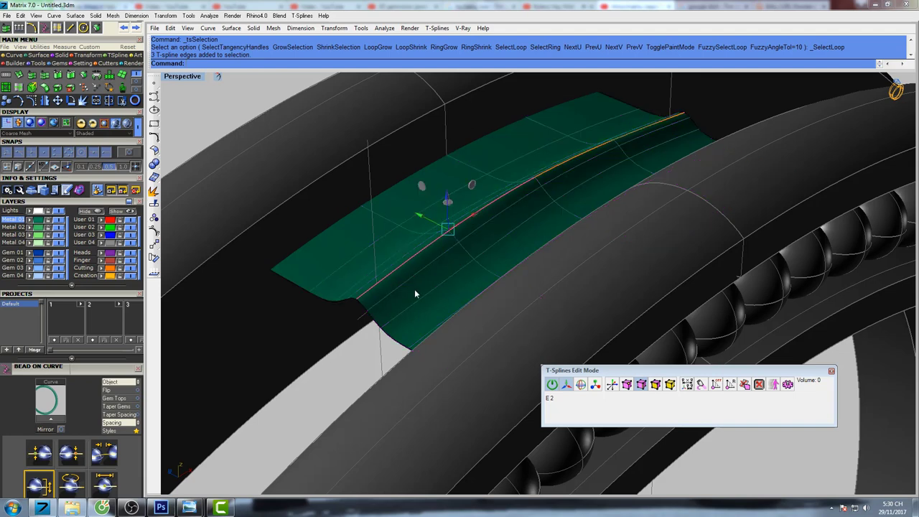
pyautogui.moveTo(414, 288); pyautogui.dragTo(453, 281, button='right')
pyautogui.click(468, 274)
pyautogui.moveTo(472, 251); pyautogui.dragTo(480, 222)
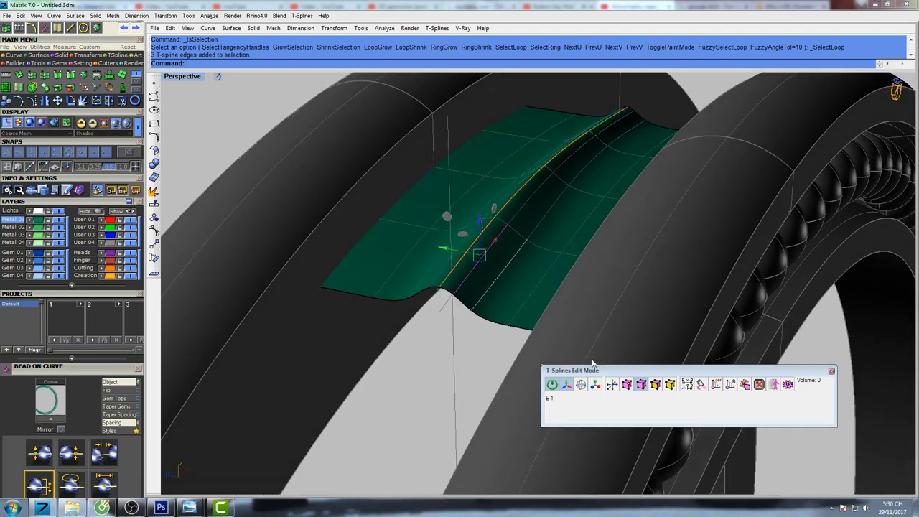
# Step: Move two inner-loop vertices, at midlength and toward the narrow end, outward from the crest in vertex mode
pyautogui.click(626, 384)
pyautogui.scroll(3, 531, 215)
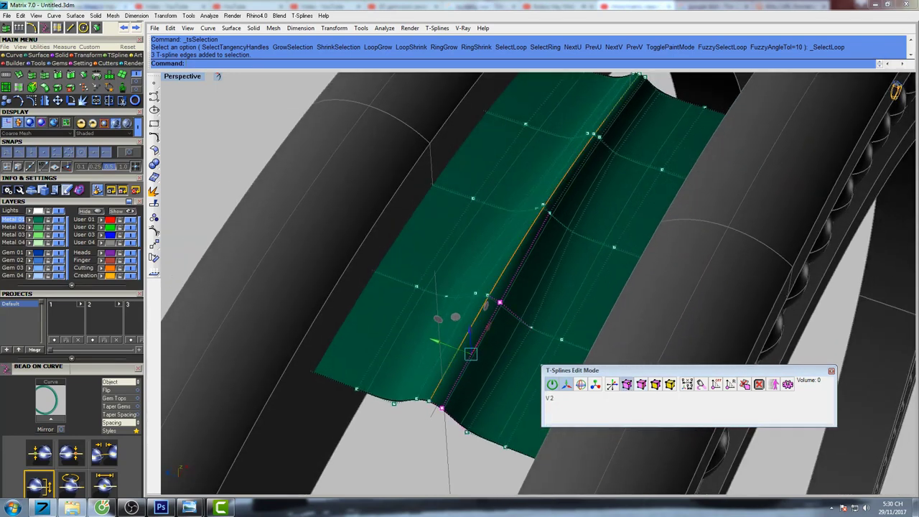
pyautogui.click(550, 213)
pyautogui.scroll(3, 553, 214)
pyautogui.moveTo(558, 221); pyautogui.dragTo(559, 230, button='right')
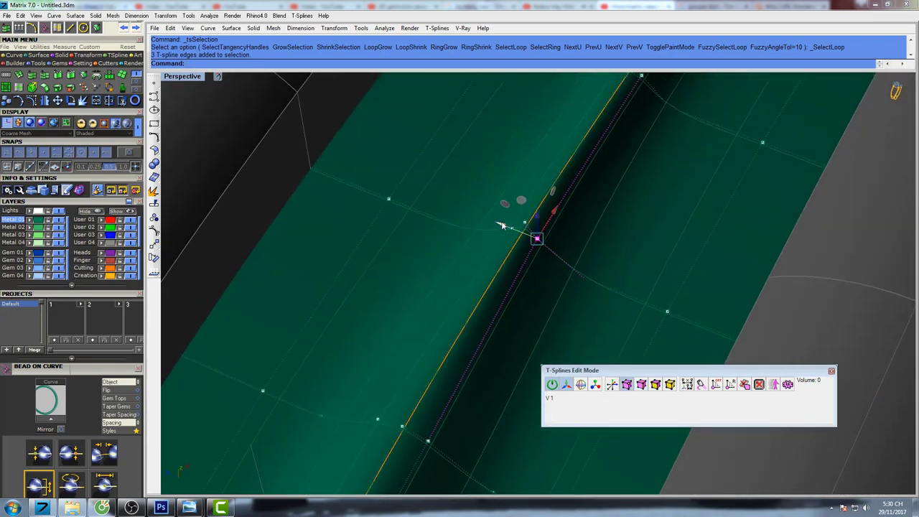
pyautogui.moveTo(502, 225); pyautogui.dragTo(519, 231)
pyautogui.scroll(-3, 507, 237)
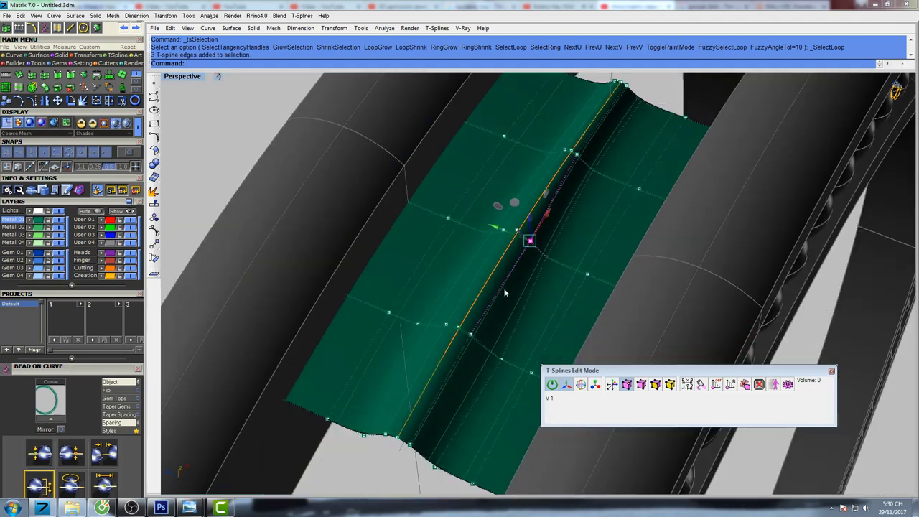
pyautogui.moveTo(507, 291); pyautogui.dragTo(503, 270, button='right')
pyautogui.scroll(3, 574, 133)
pyautogui.click(568, 140)
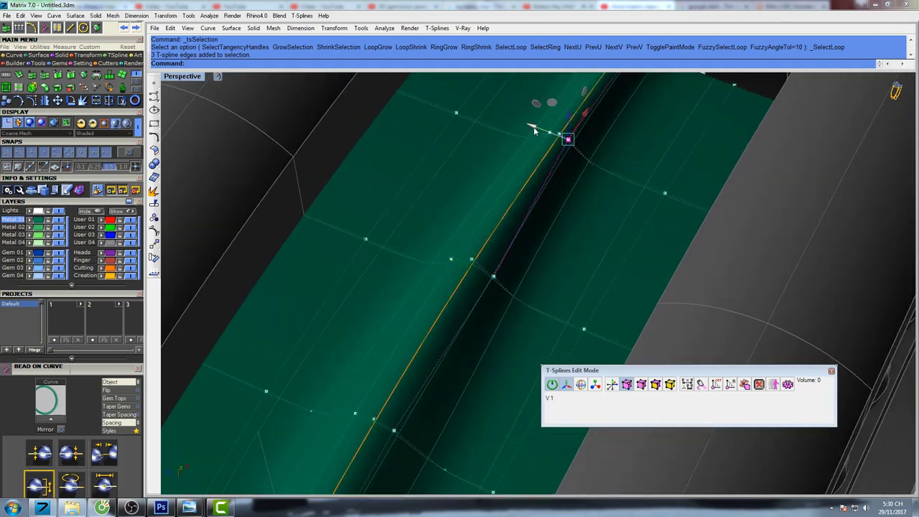
pyautogui.moveTo(534, 131); pyautogui.dragTo(541, 133)
# Step: Nudge the outer-loop vertex just inside the ridge's wide end slightly toward the crest
pyautogui.scroll(-4, 522, 157)
pyautogui.moveTo(505, 231); pyautogui.dragTo(539, 209, button='right')
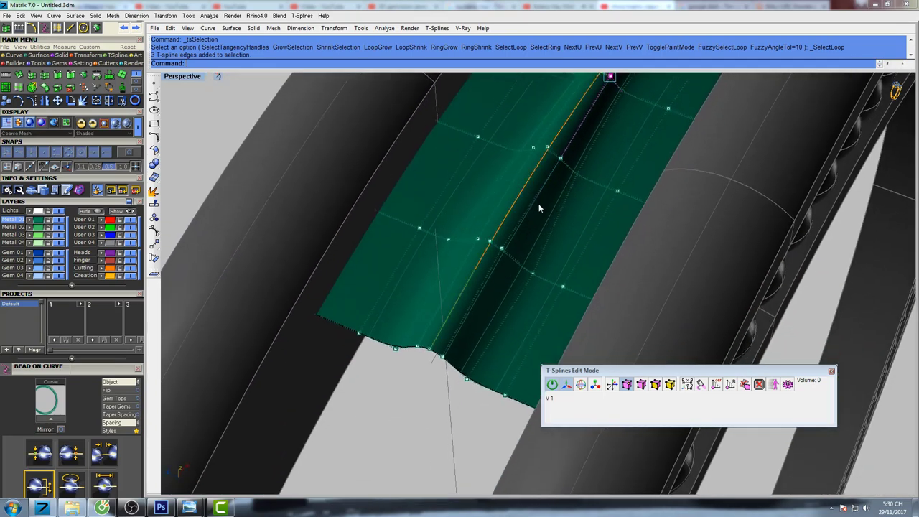
pyautogui.moveTo(502, 262); pyautogui.dragTo(563, 237, button='right')
pyautogui.click(545, 174)
pyautogui.moveTo(509, 196); pyautogui.dragTo(504, 195)
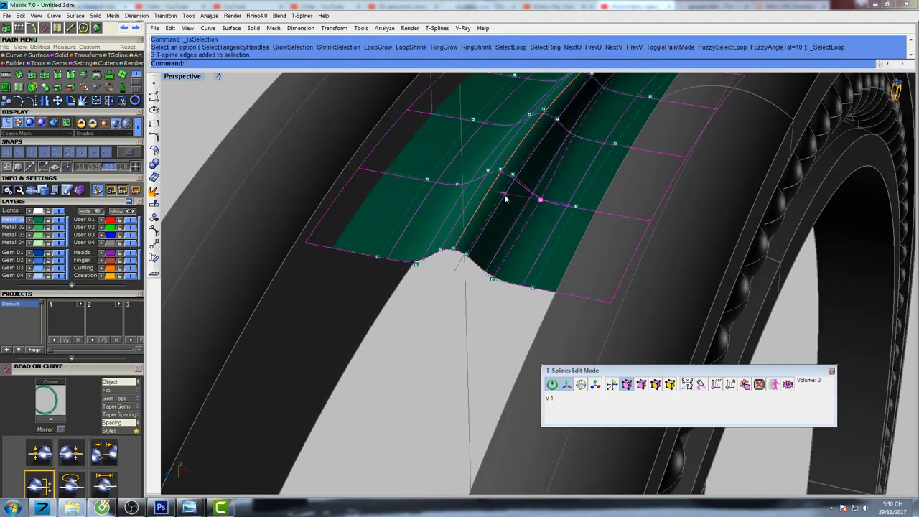
# Step: In the top view, nudge the inner-loop vertices at midlength and just inside the narrow end slightly farther from the crest
pyautogui.hotkey('ctrl', 'F1')
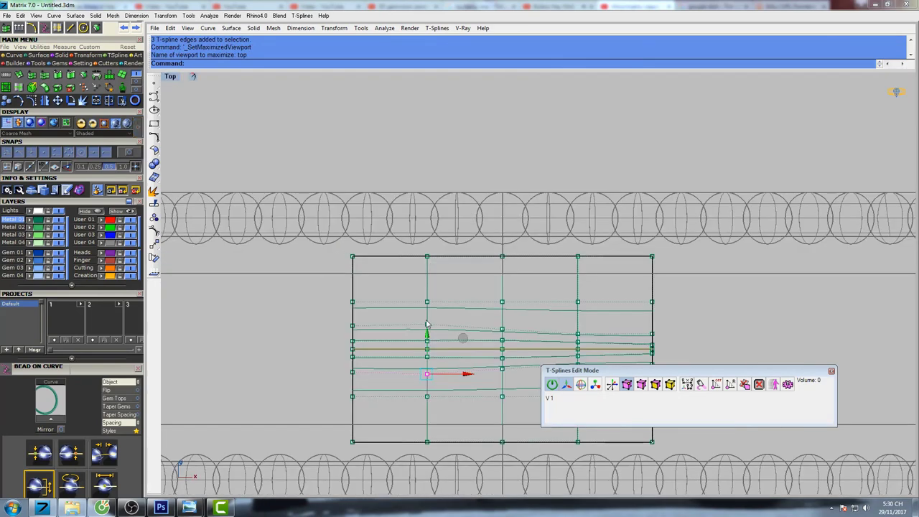
pyautogui.scroll(3, 427, 324)
pyautogui.click(403, 235)
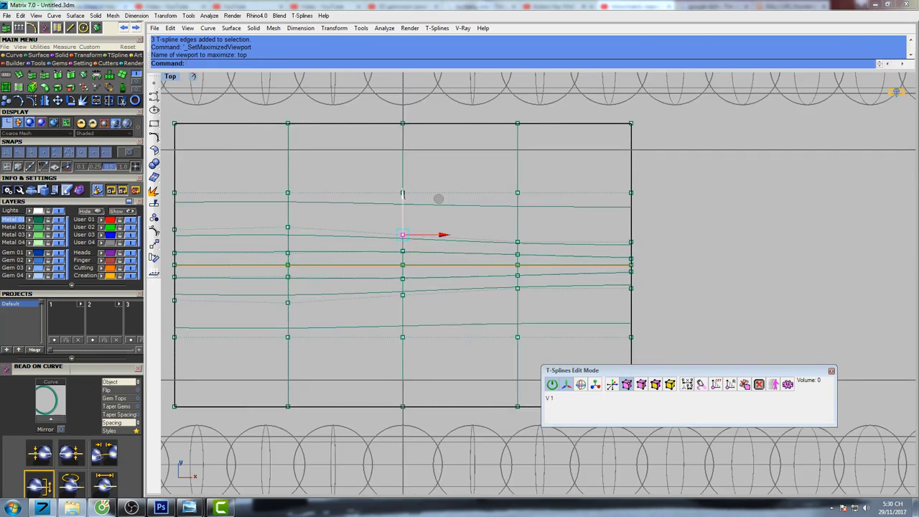
pyautogui.click(517, 242)
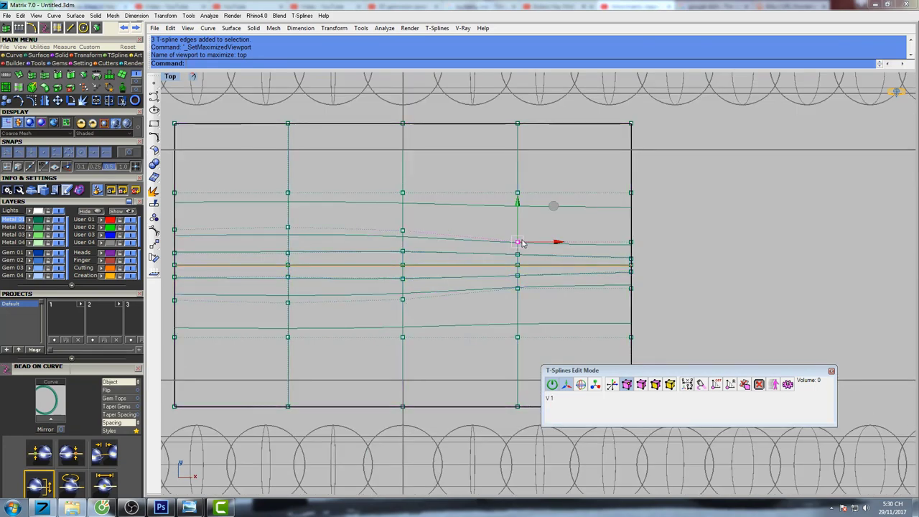
pyautogui.click(519, 209)
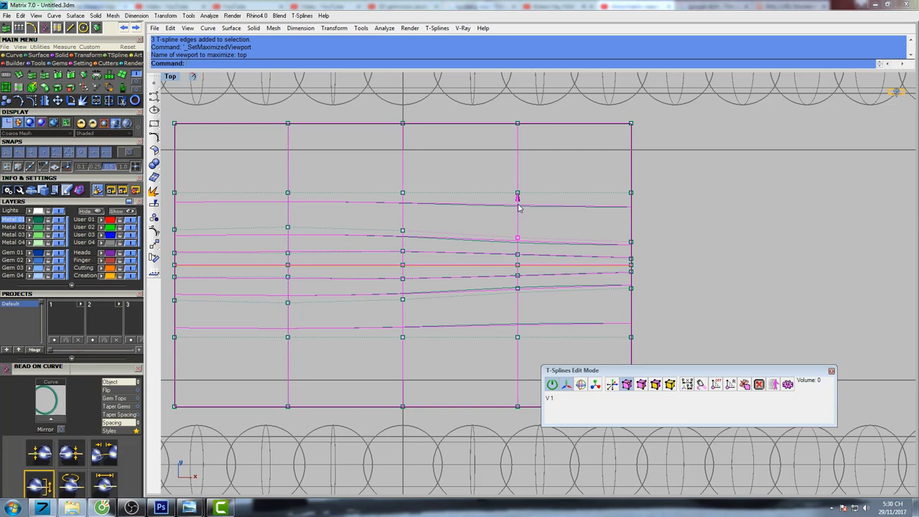
pyautogui.click(517, 238)
# Step: In the front view, raise the three upper vertices just inside the ridge's narrow end slightly
pyautogui.scroll(-5, 496, 276)
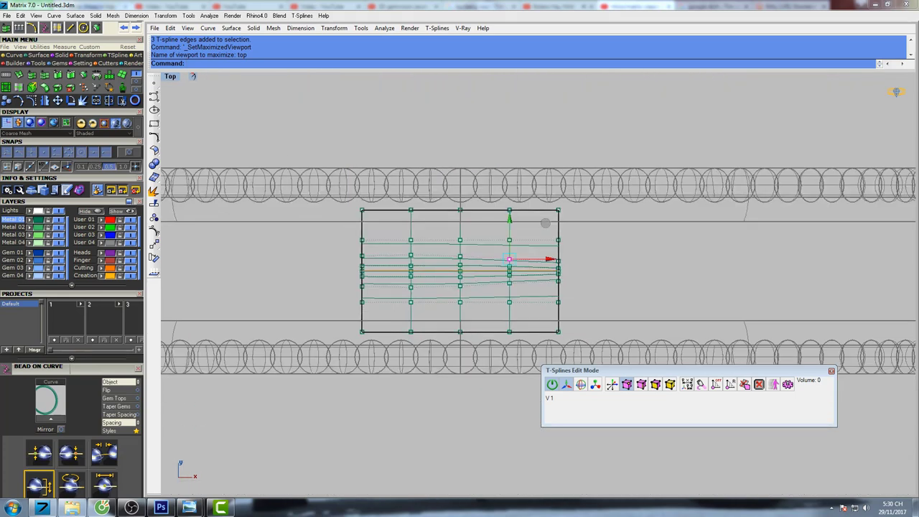
pyautogui.doubleClick(170, 77)
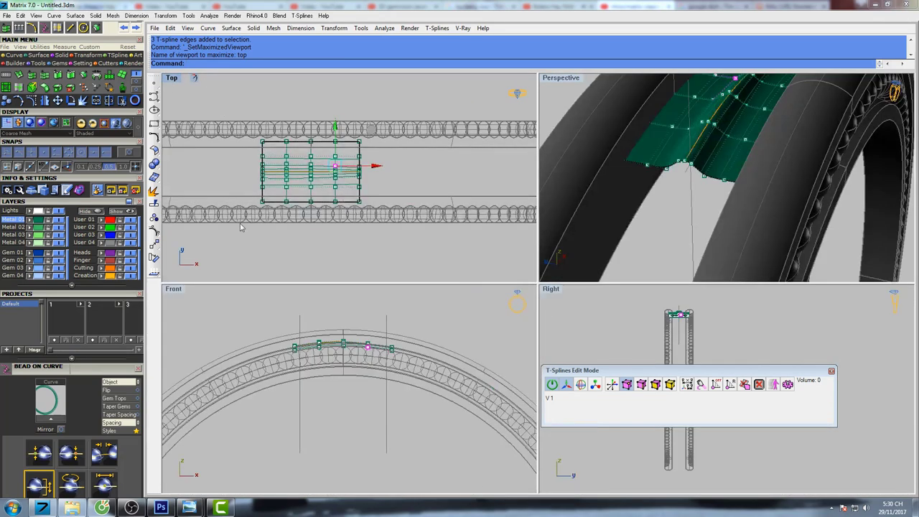
pyautogui.doubleClick(173, 289)
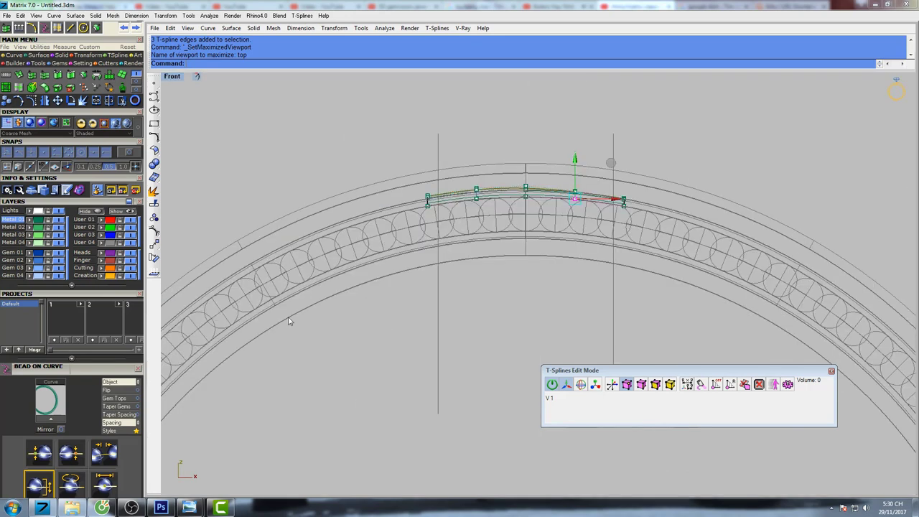
pyautogui.scroll(3, 419, 254)
pyautogui.moveTo(390, 188); pyautogui.dragTo(361, 199, button='right')
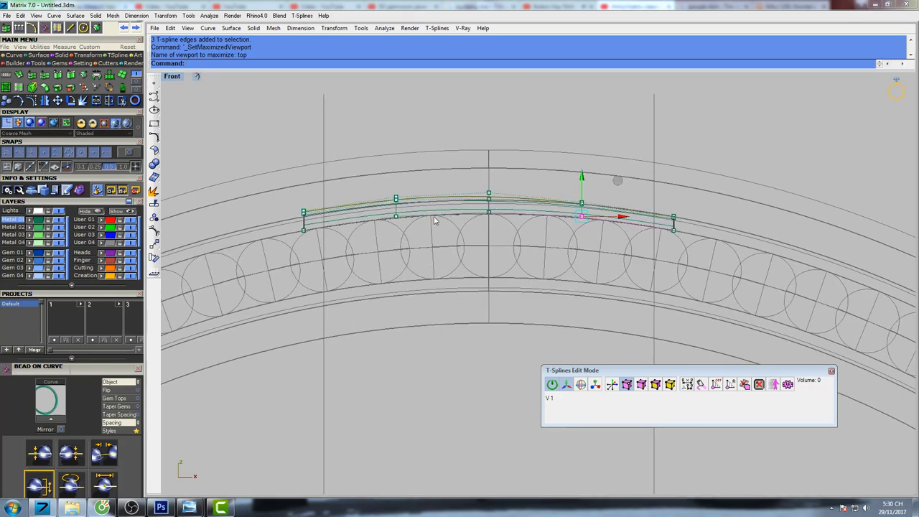
pyautogui.scroll(5, 581, 212)
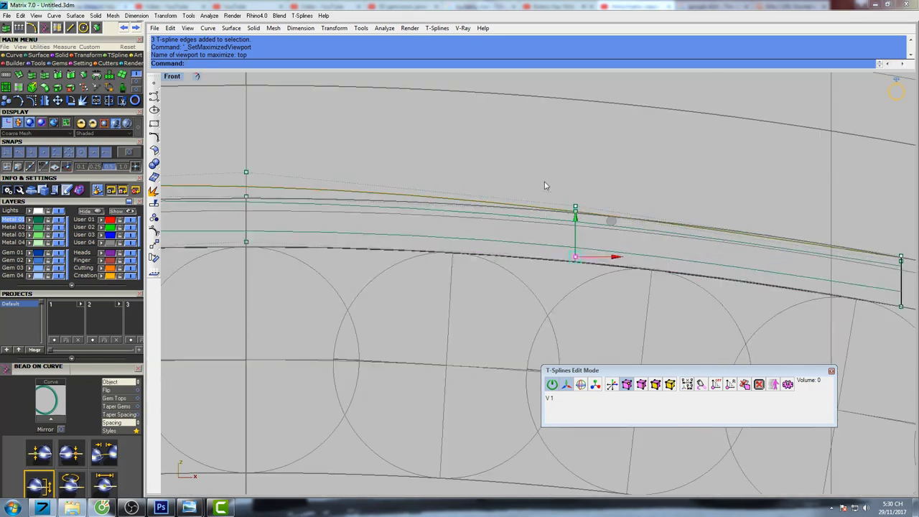
pyautogui.moveTo(544, 186); pyautogui.dragTo(577, 211)
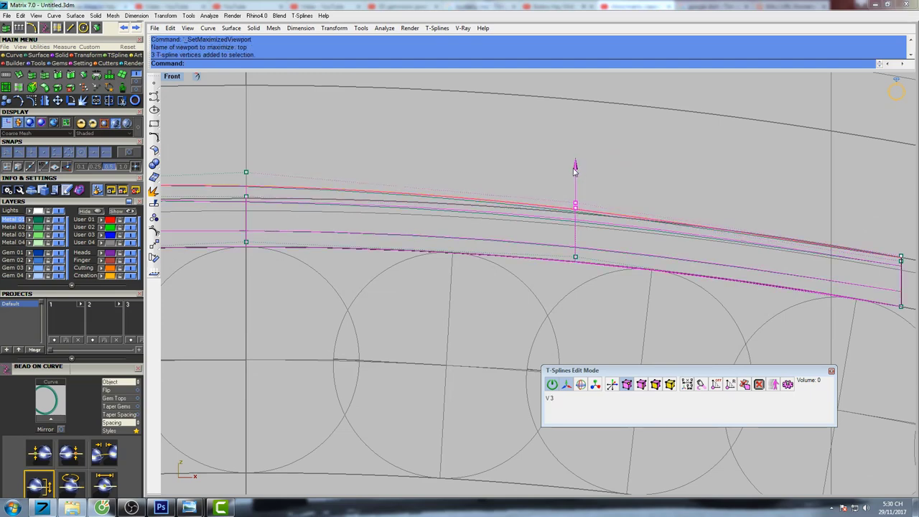
pyautogui.scroll(-5, 575, 169)
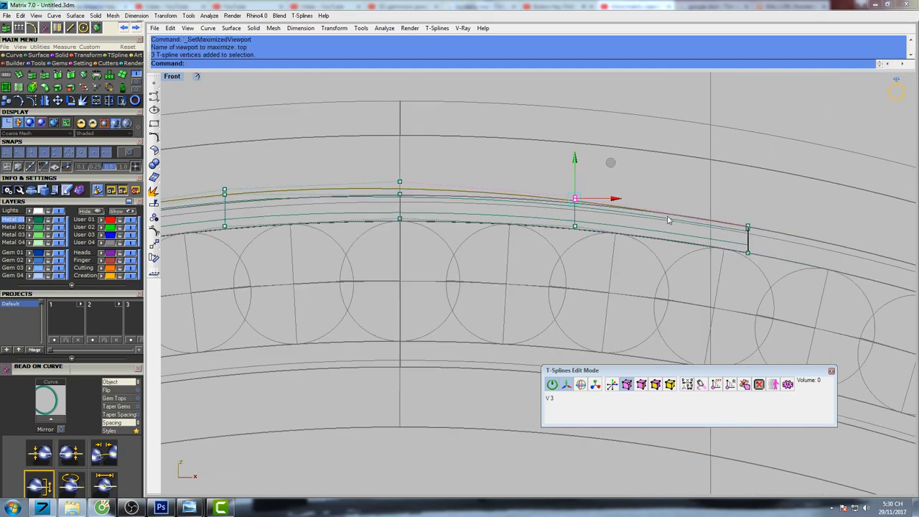
# Step: Raise the three upper vertices at the ridge's wide end and the three just inside it slightly
pyautogui.moveTo(307, 178); pyautogui.dragTo(609, 145, button='right')
pyautogui.moveTo(422, 193); pyautogui.dragTo(440, 136)
pyautogui.moveTo(563, 135); pyautogui.dragTo(618, 151)
pyautogui.moveTo(610, 112); pyautogui.dragTo(609, 108)
pyautogui.moveTo(642, 108); pyautogui.dragTo(472, 146, button='right')
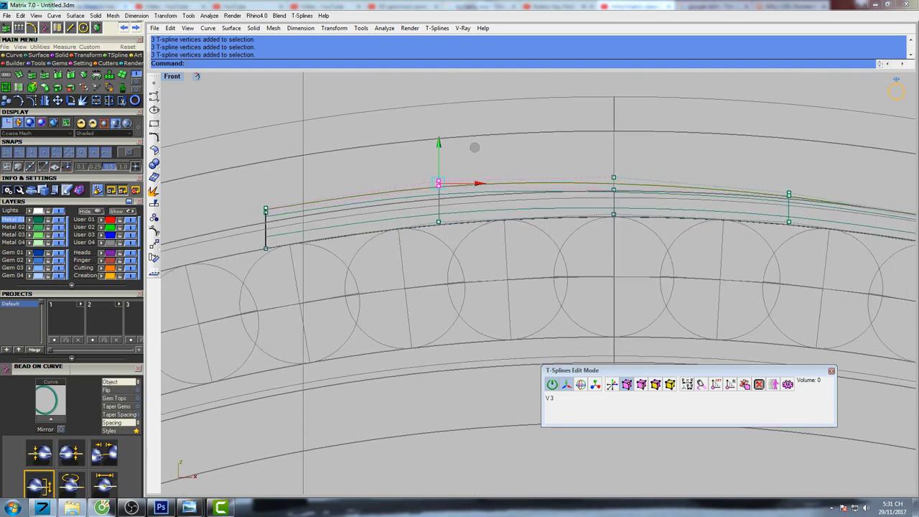
# Step: Raise the three upper vertices at the ridge's midlength, and move the two inner-loop ones there up further
pyautogui.moveTo(594, 159); pyautogui.dragTo(630, 199)
pyautogui.moveTo(616, 146); pyautogui.dragTo(615, 140)
pyautogui.scroll(4, 631, 151)
pyautogui.moveTo(593, 196); pyautogui.dragTo(601, 143)
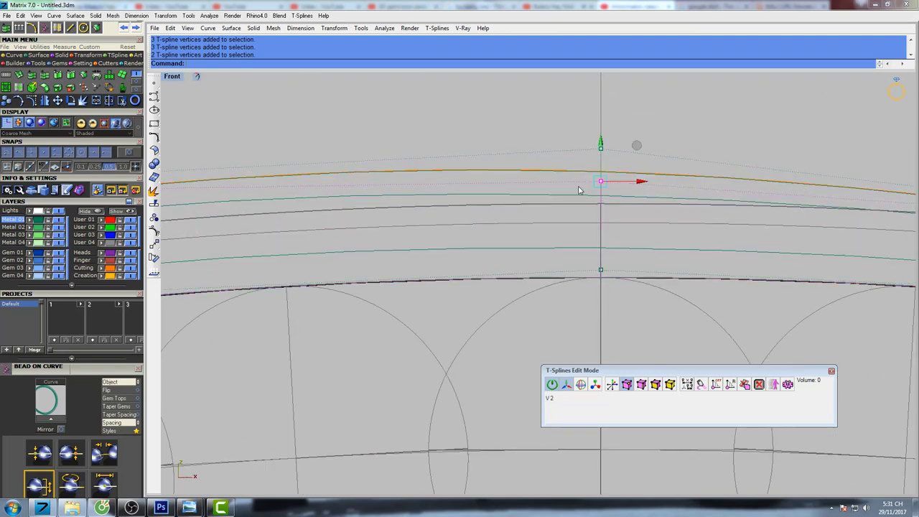
# Step: Raise the three upper vertices just inside the narrow end a little more, and lower the three at the narrow end
pyautogui.scroll(-3, 595, 217)
pyautogui.moveTo(691, 217); pyautogui.dragTo(616, 220, button='right')
pyautogui.scroll(4, 655, 217)
pyautogui.moveTo(641, 228); pyautogui.dragTo(654, 183)
pyautogui.moveTo(826, 241); pyautogui.dragTo(609, 243, button='right')
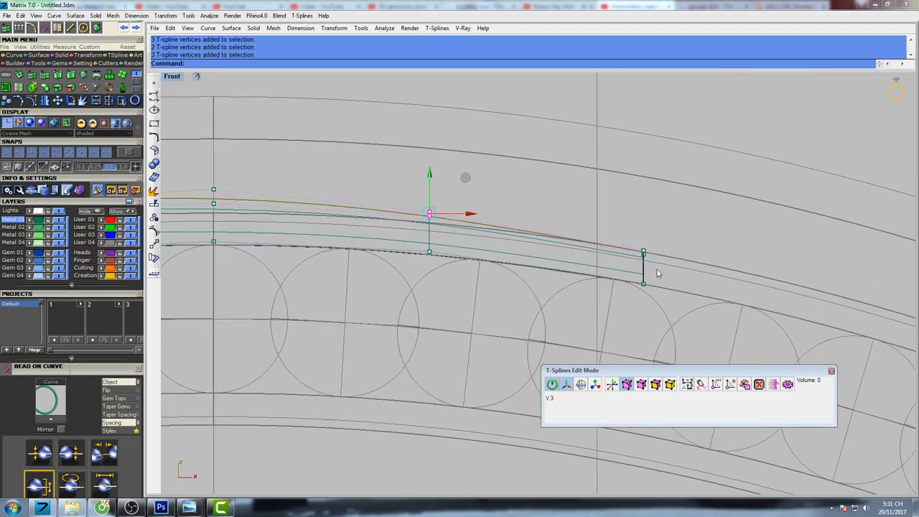
pyautogui.scroll(8, 657, 269)
pyautogui.moveTo(606, 264); pyautogui.dragTo(628, 203)
pyautogui.scroll(-9, 619, 219)
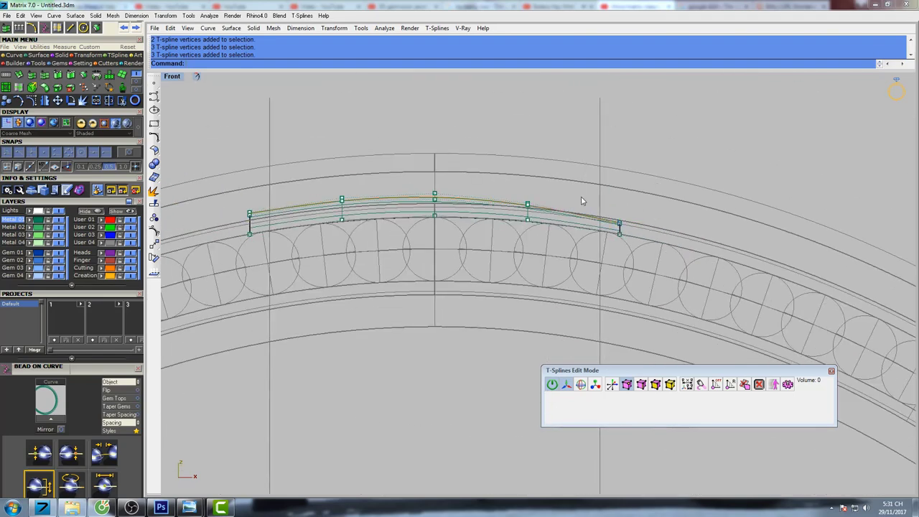
# Step: Select the entire T-Splines surface in the perspective view and switch to the front view of the ring
pyautogui.hotkey('ctrl', 'F4')
pyautogui.scroll(-5, 560, 233)
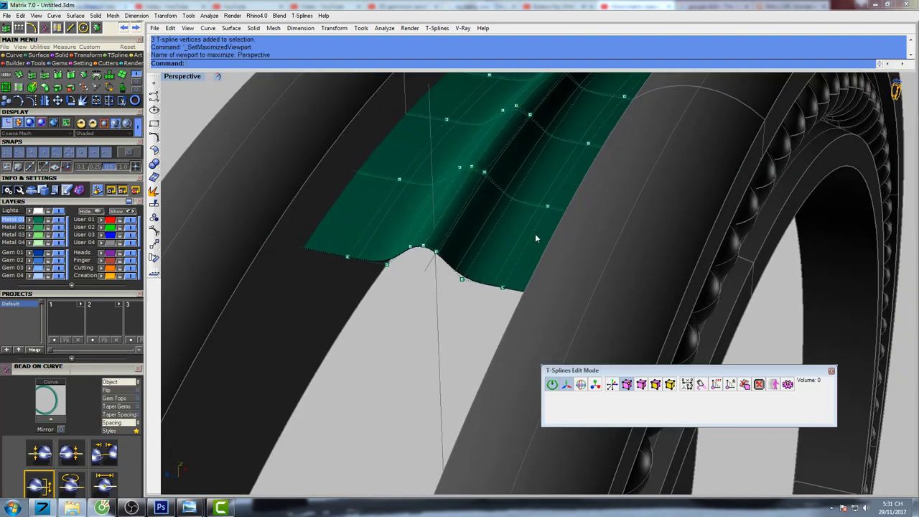
pyautogui.click(540, 230)
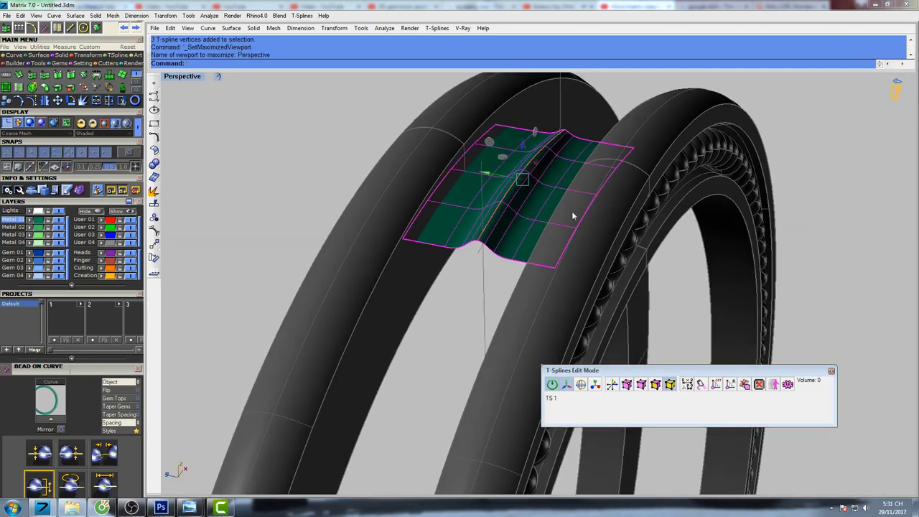
pyautogui.scroll(-5, 523, 225)
pyautogui.hotkey('ctrl', 'F2')
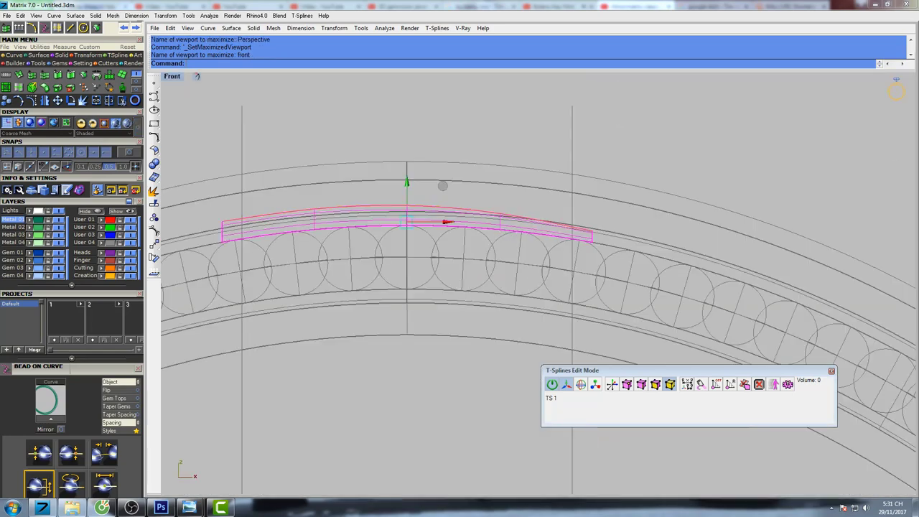
pyautogui.scroll(-5, 515, 259)
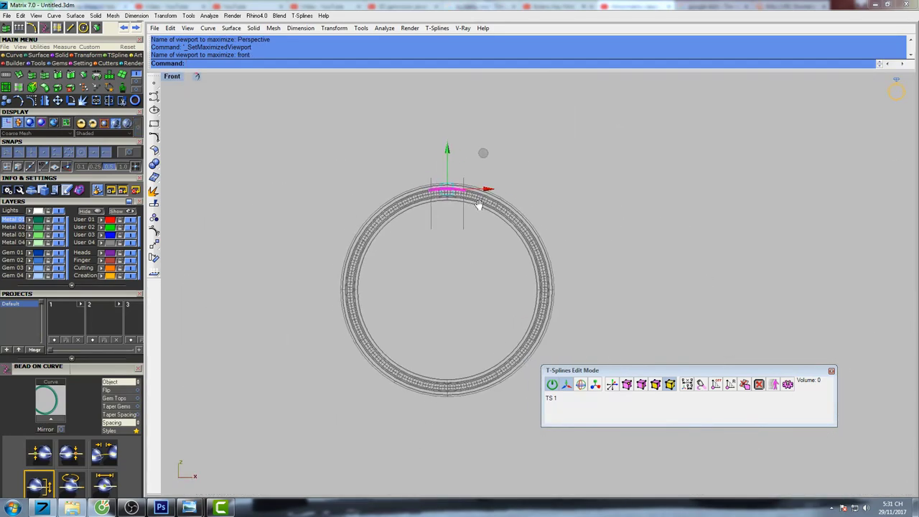
pyautogui.scroll(4, 478, 203)
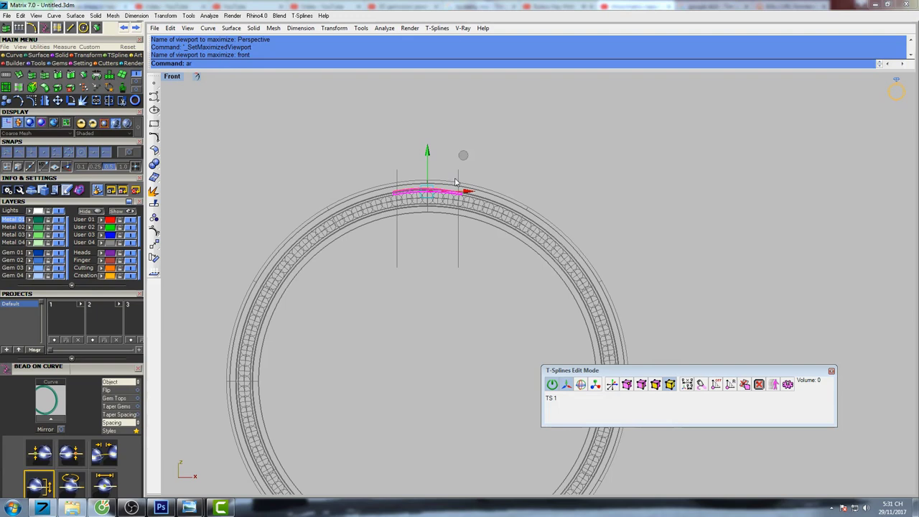